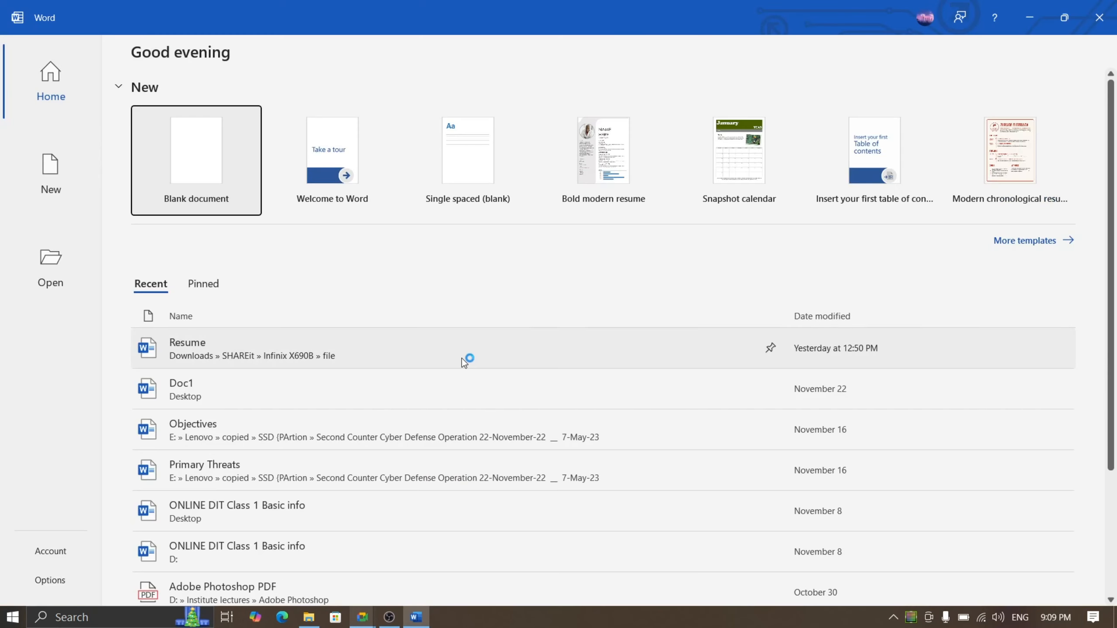
# Create a blank document and draw an isosceles triangle about 3.06" high and 1.8" wide on the page.
pyautogui.click(204, 138)
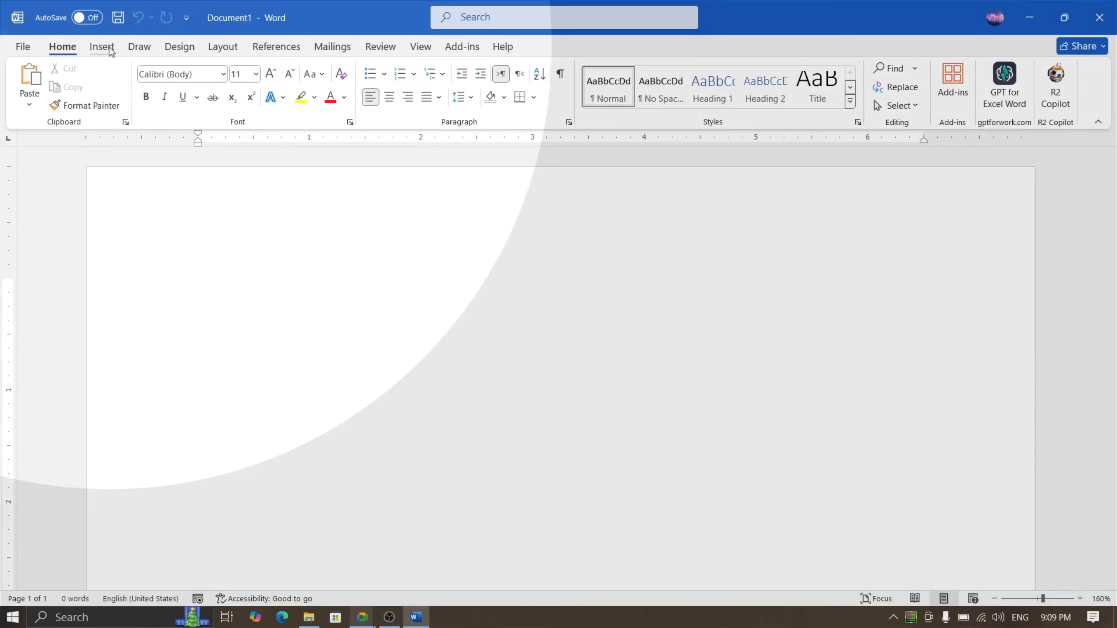
pyautogui.click(102, 46)
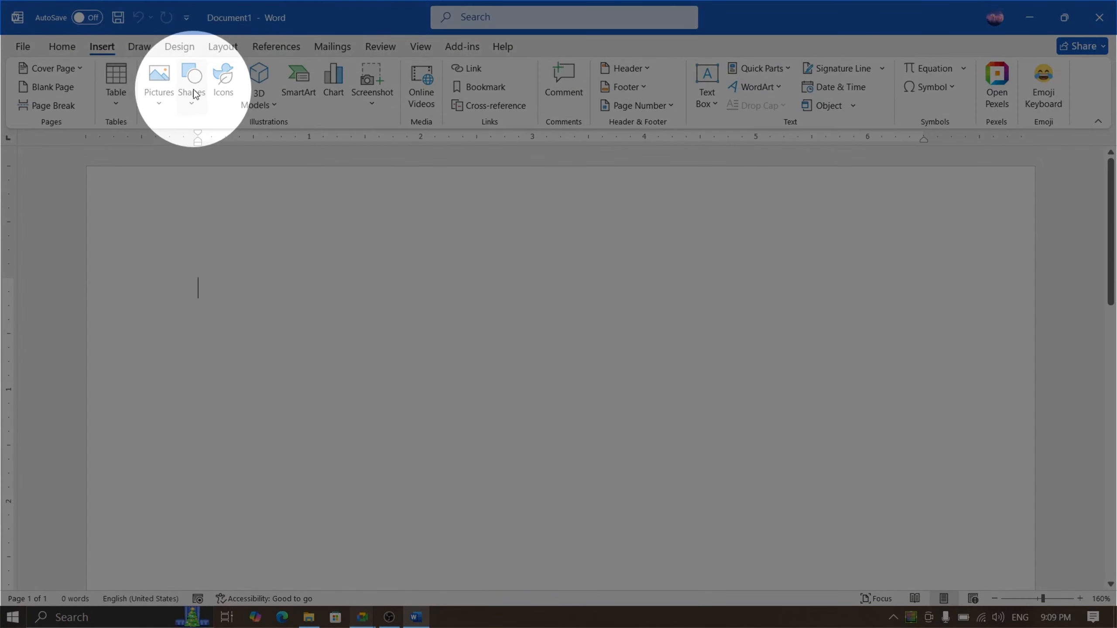
pyautogui.click(193, 93)
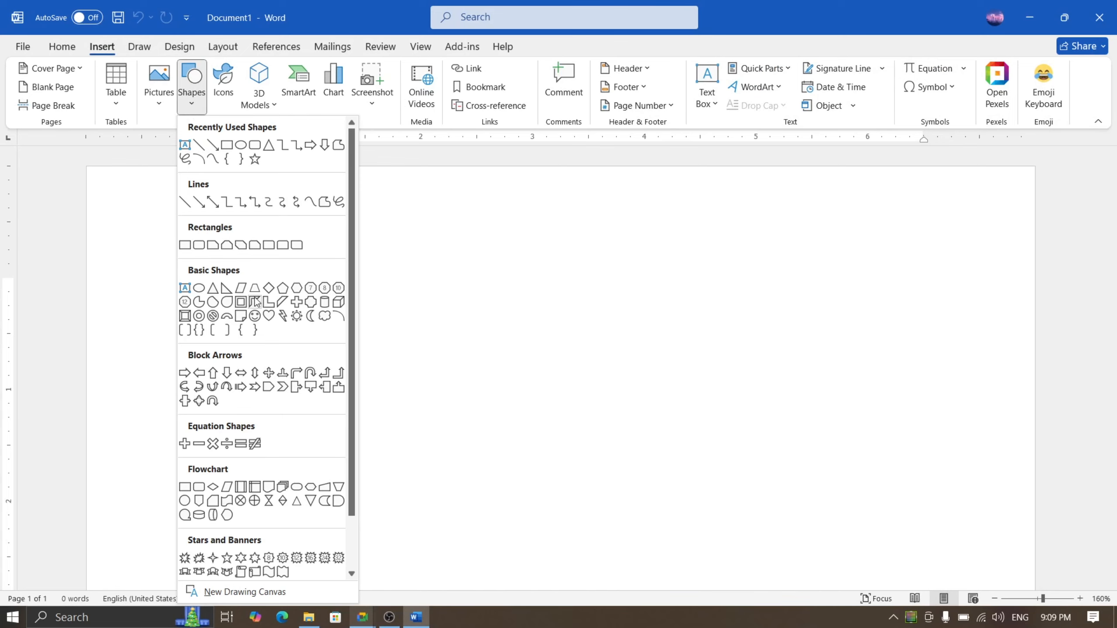
pyautogui.click(210, 290)
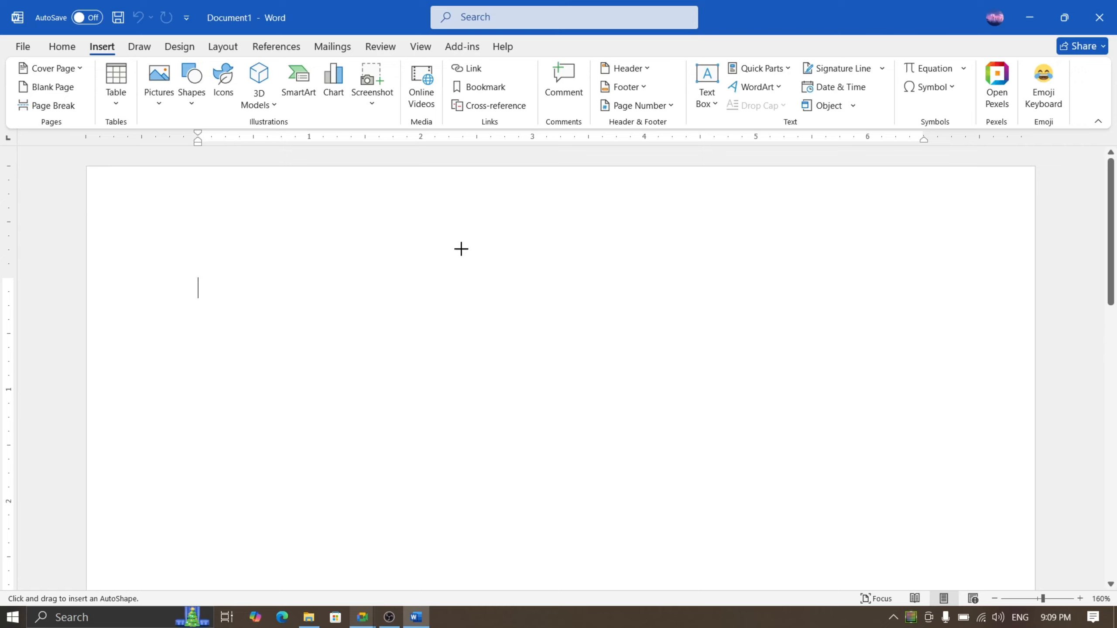
pyautogui.scroll(-1, 376, 264)
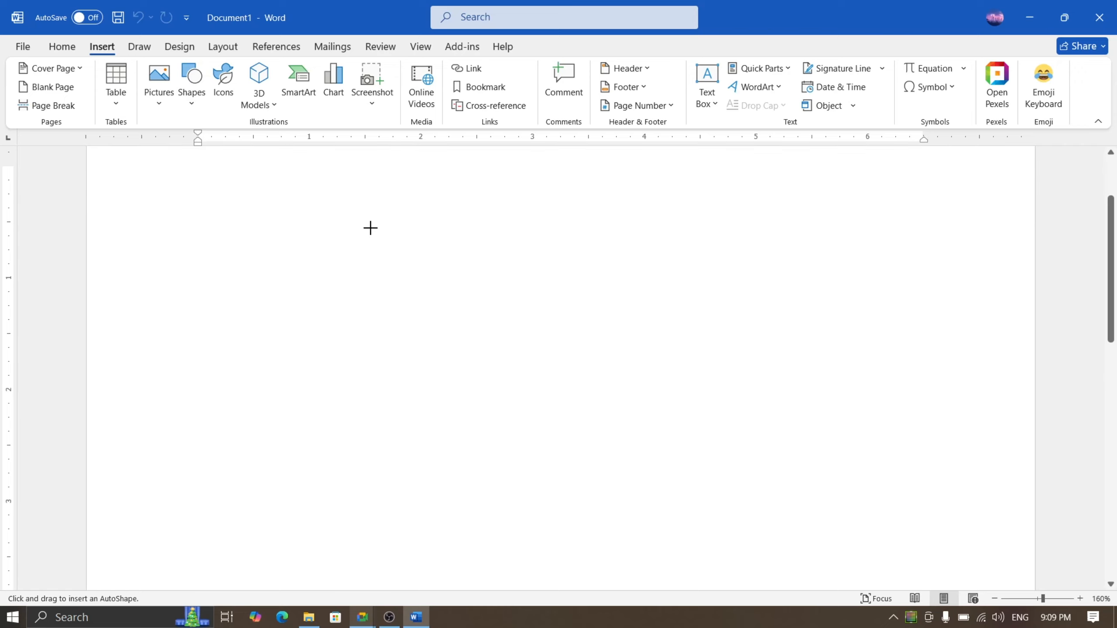
pyautogui.moveTo(370, 181); pyautogui.dragTo(571, 525)
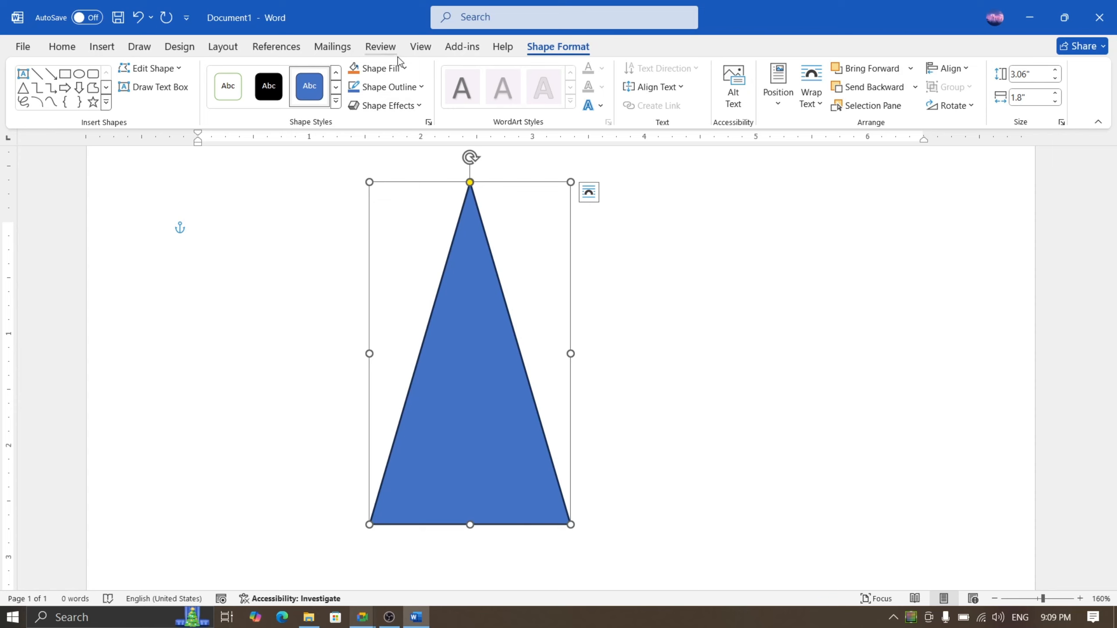
# Move the triangle about 2.3 inches across into the right half of the page.
pyautogui.click(388, 75)
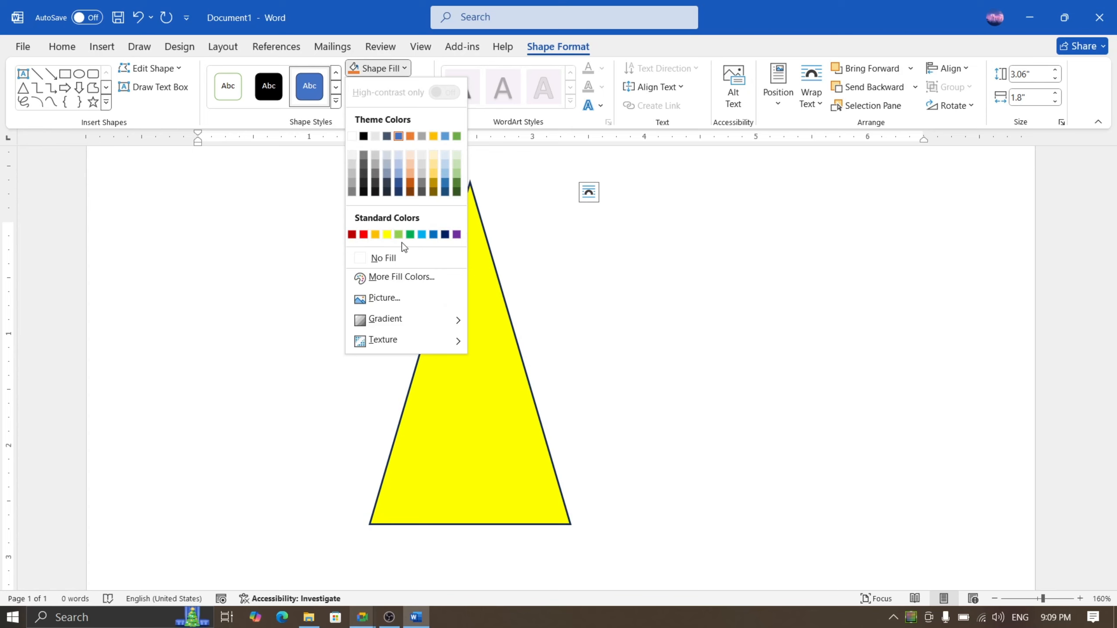
pyautogui.click(500, 400)
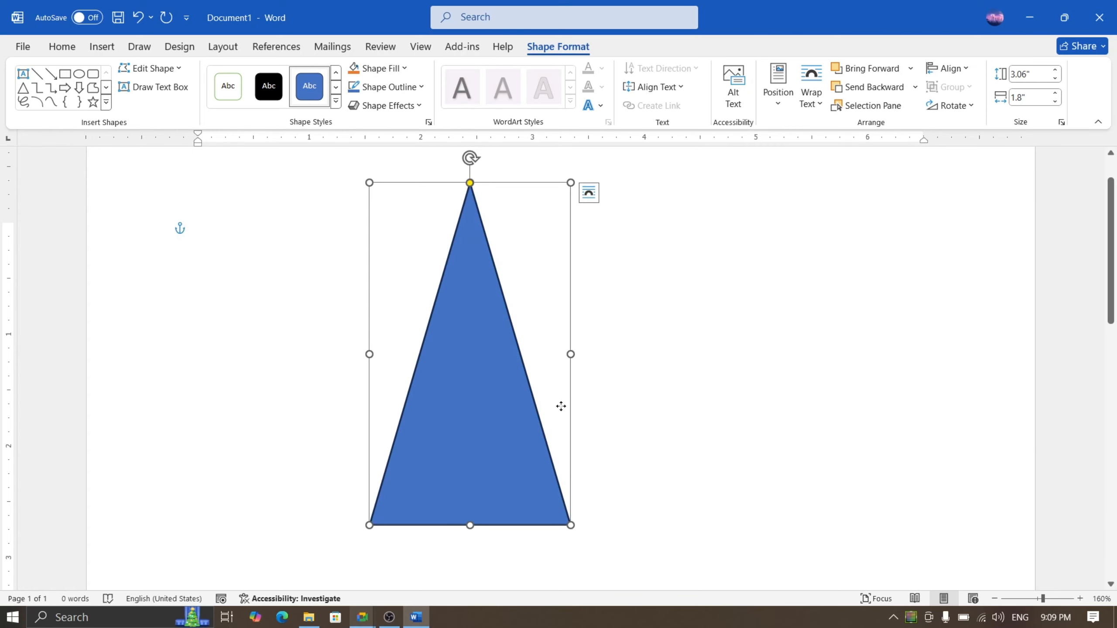
pyautogui.click(748, 407)
pyautogui.moveTo(466, 409); pyautogui.dragTo(726, 400)
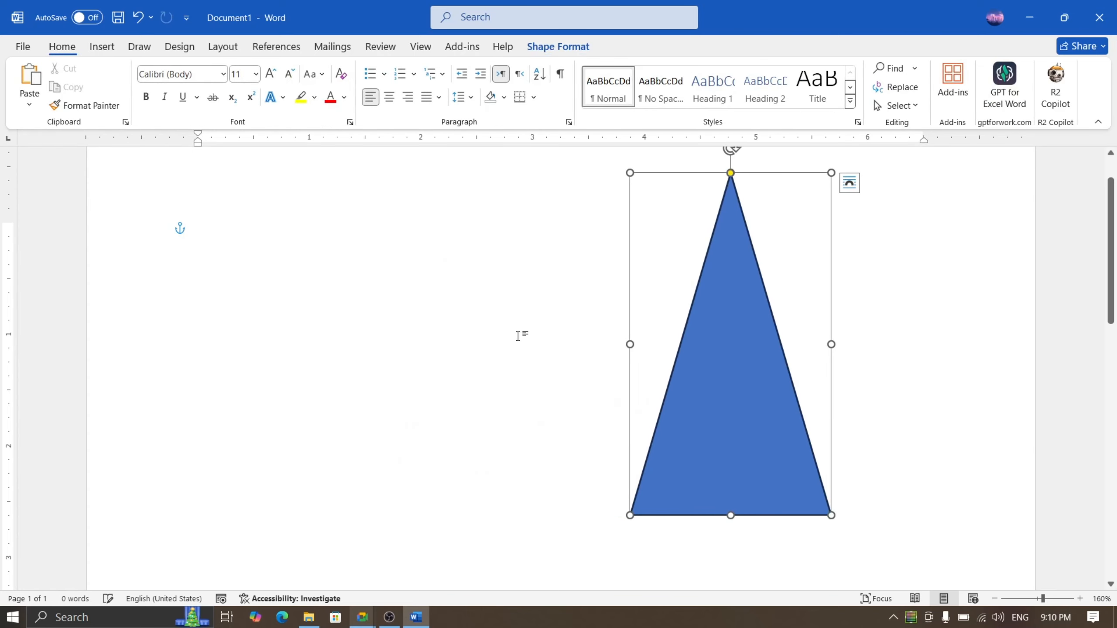
pyautogui.click(558, 47)
pyautogui.click(393, 70)
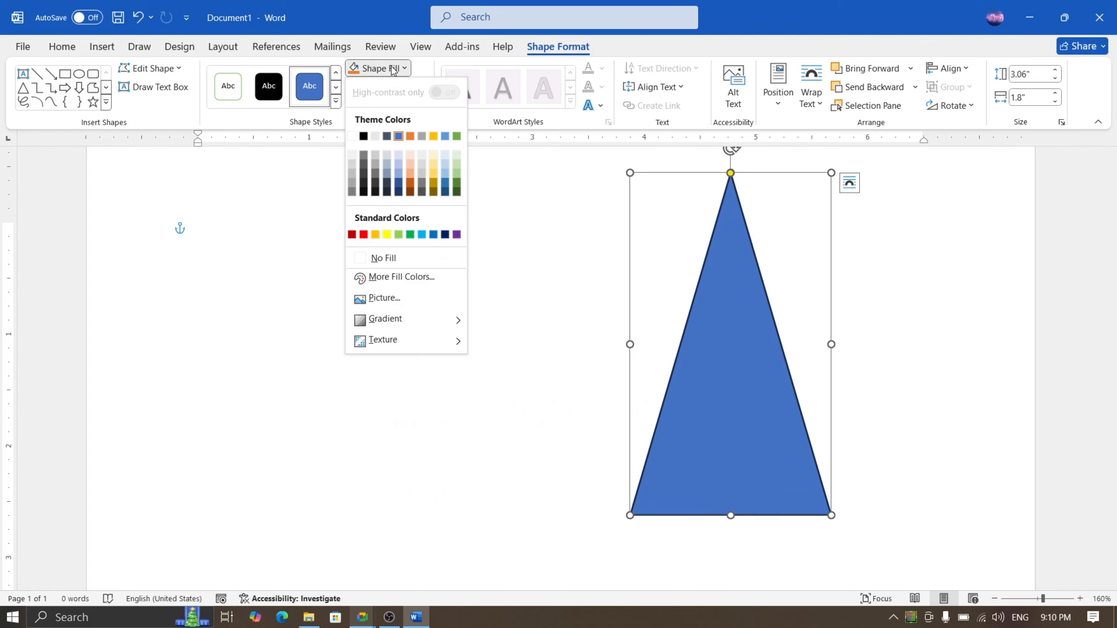
pyautogui.click(385, 299)
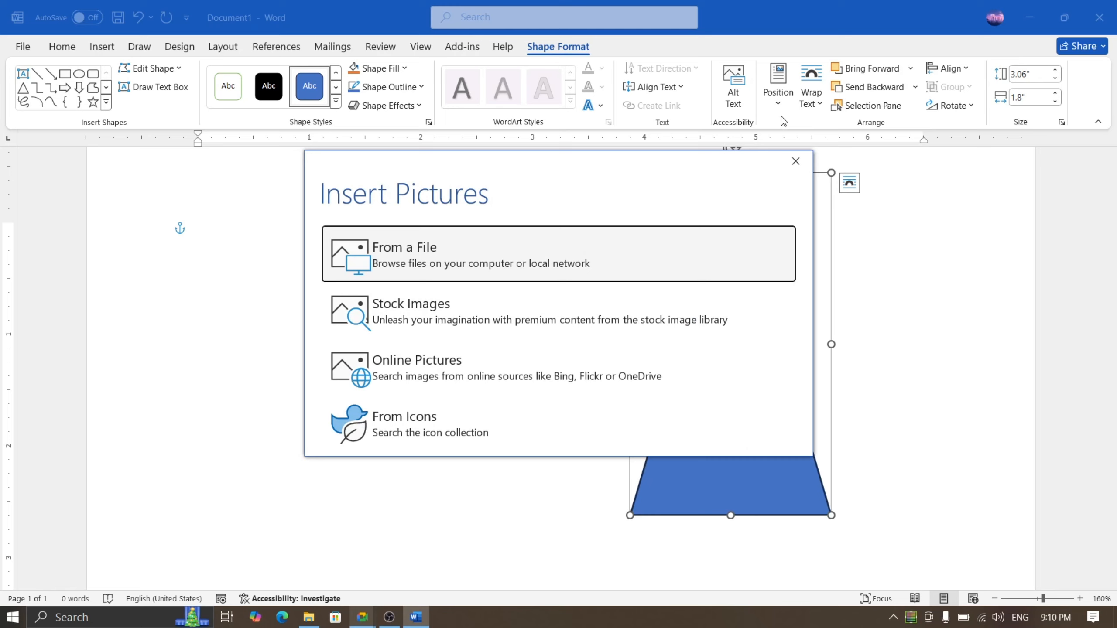
pyautogui.click(795, 161)
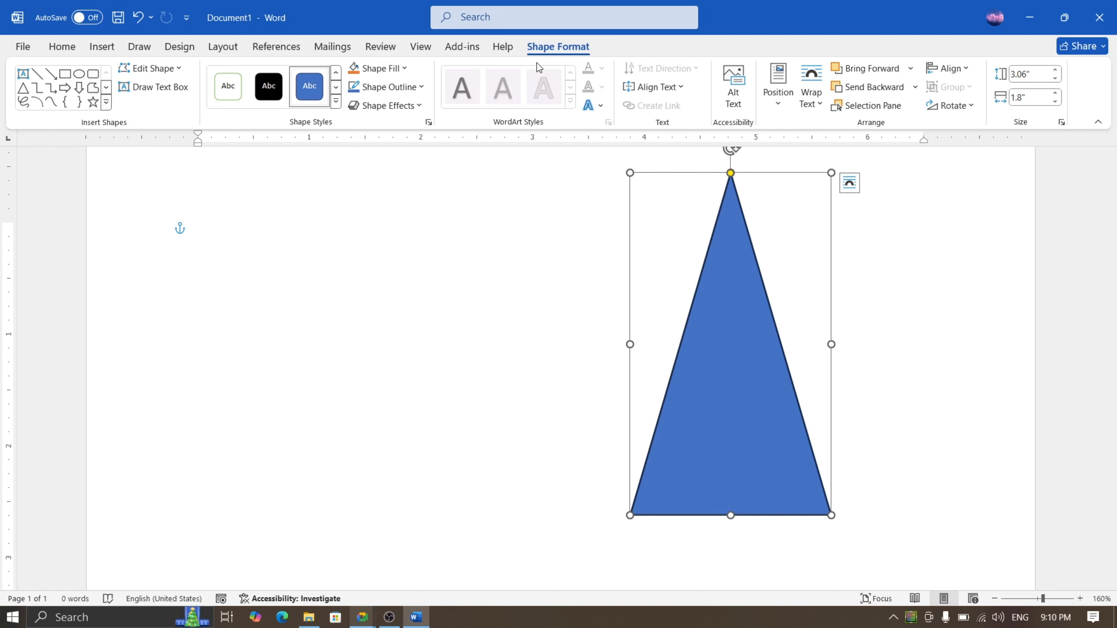
# Shift the triangle slightly up and to the left on the page and fill it with standard green.
pyautogui.click(62, 48)
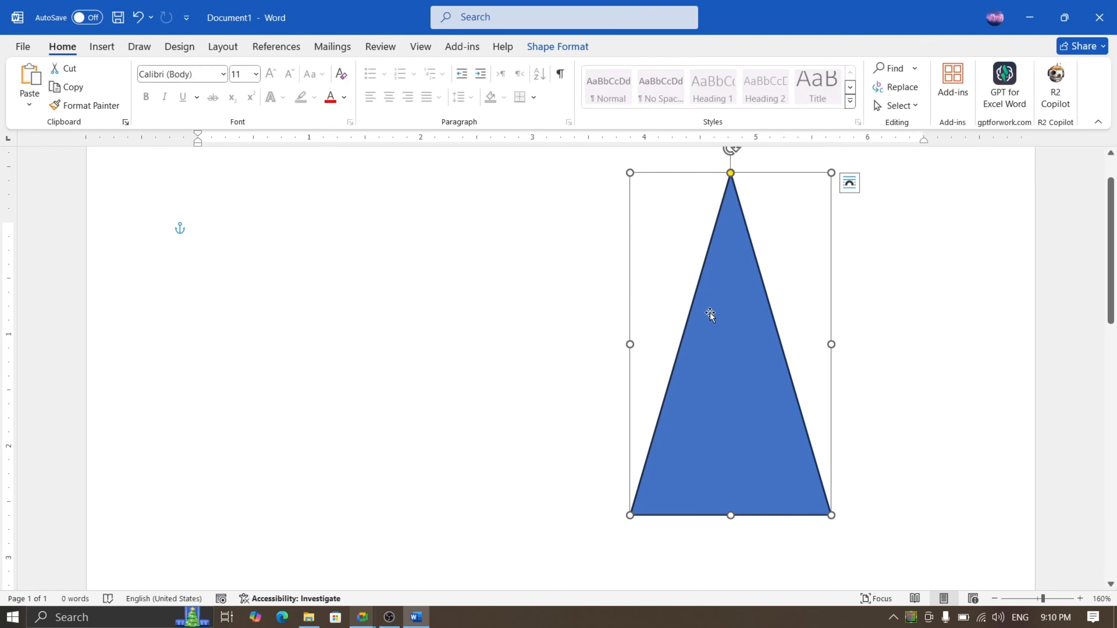
pyautogui.moveTo(713, 321); pyautogui.dragTo(692, 298)
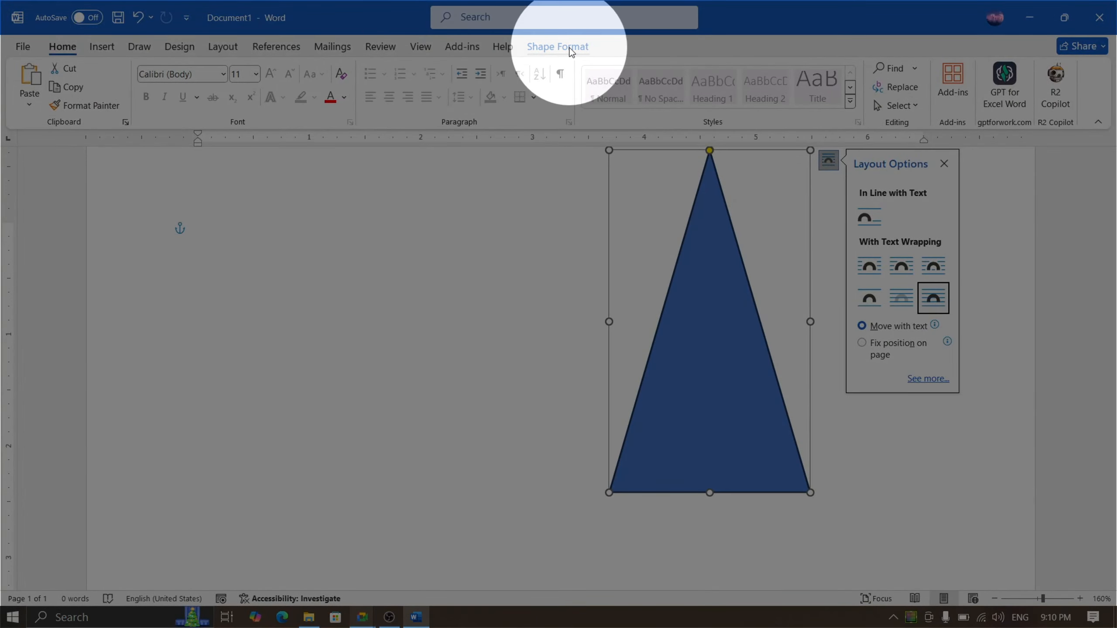
pyautogui.click(559, 46)
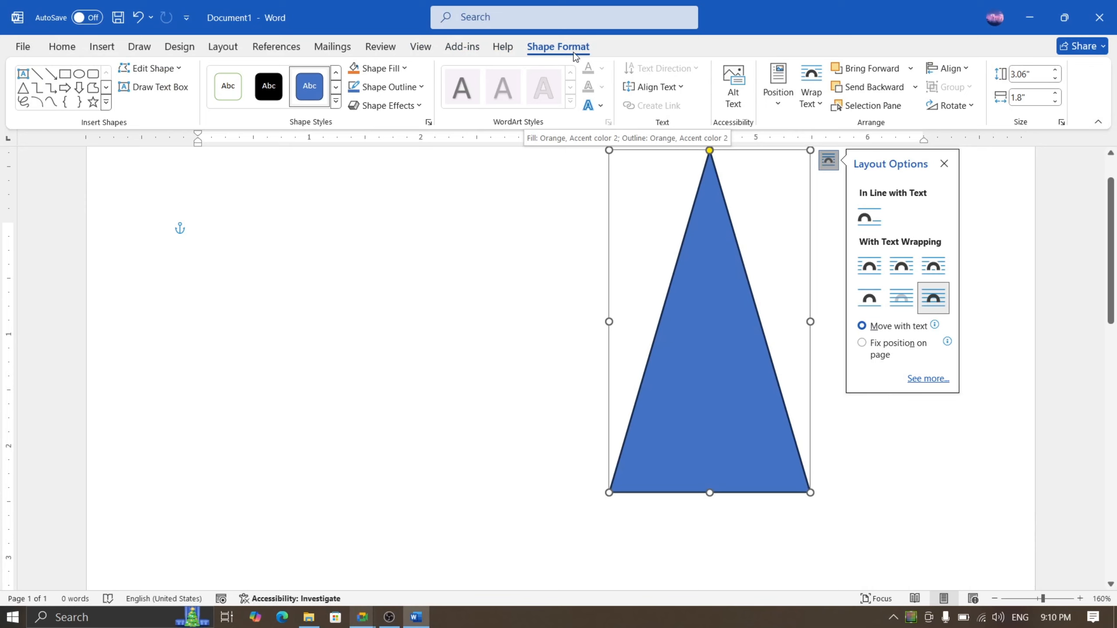
pyautogui.click(365, 70)
pyautogui.click(387, 69)
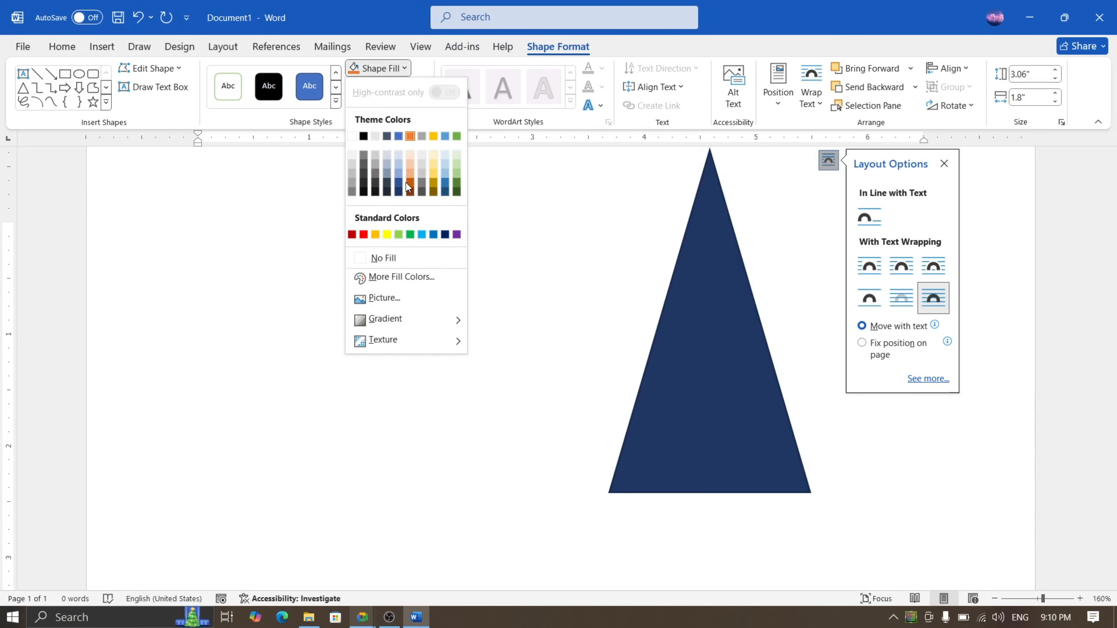
pyautogui.click(412, 233)
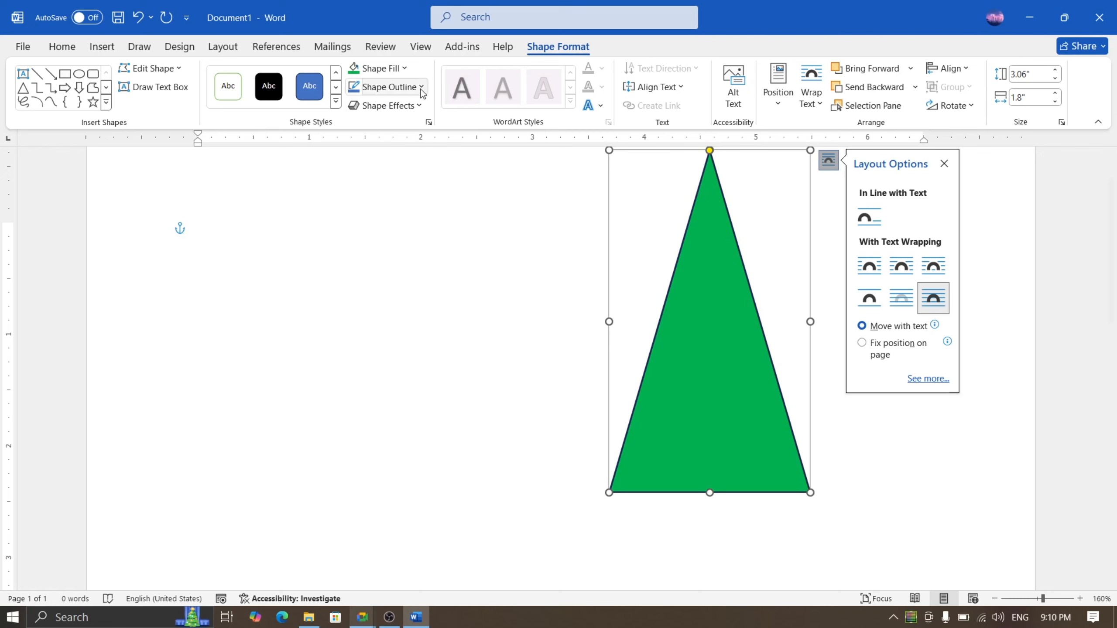
# Apply a dark-variation gradient to the triangle's green fill, darkening vertically from the tip to the base.
pyautogui.click(393, 69)
pyautogui.moveTo(417, 325)
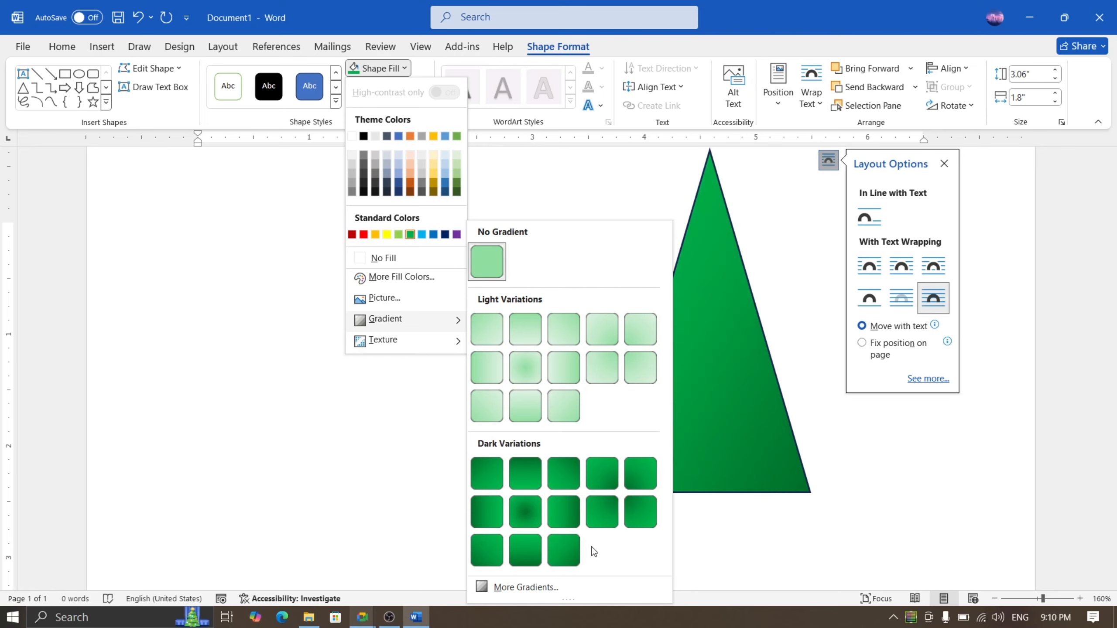
pyautogui.click(520, 555)
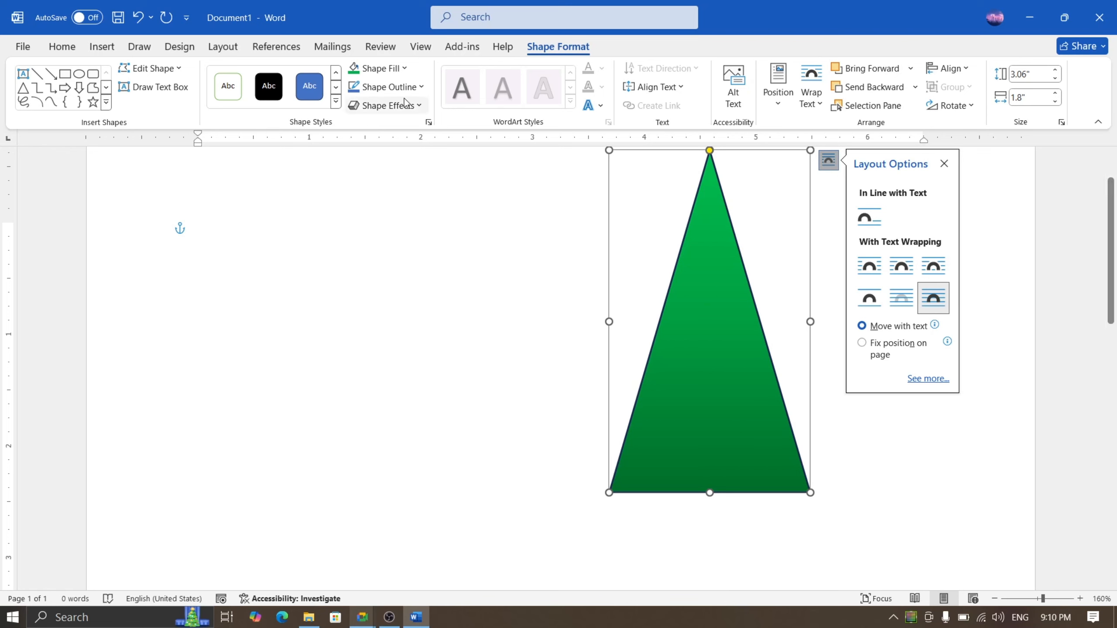
# Preview the texture fills on the triangle without applying one, and move the triangle to the page's right margin.
pyautogui.click(399, 73)
pyautogui.moveTo(446, 348)
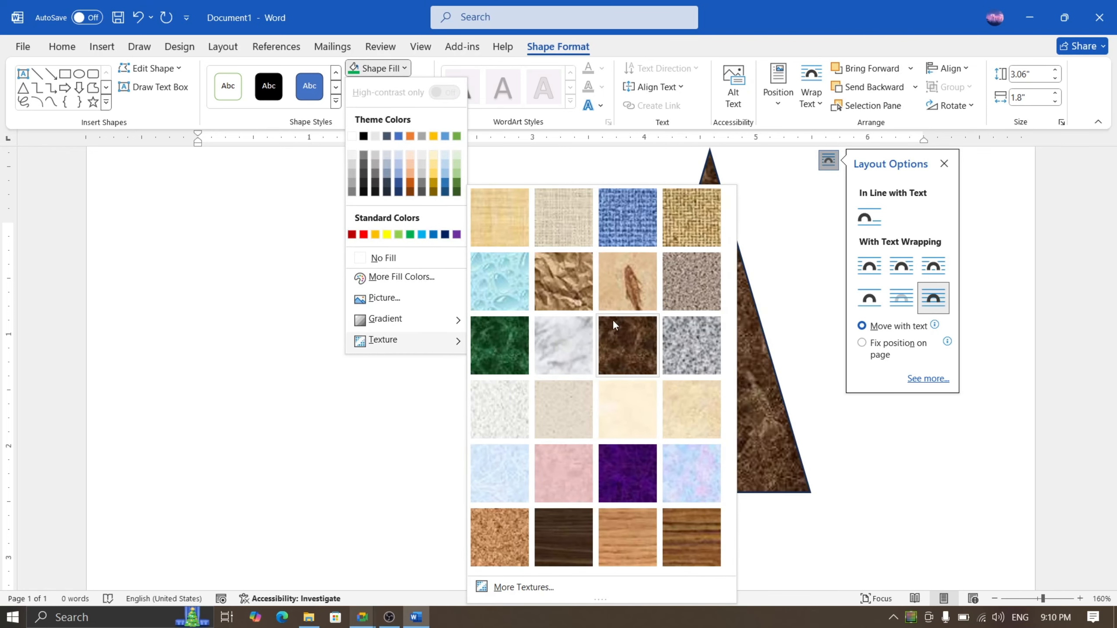
pyautogui.click(766, 414)
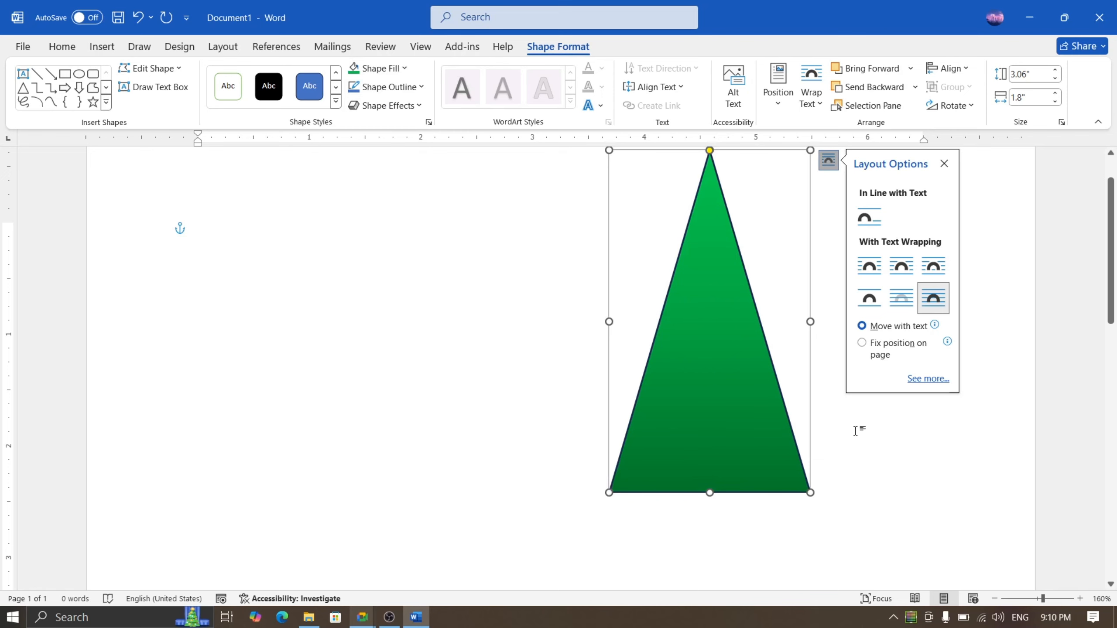
pyautogui.moveTo(754, 417); pyautogui.dragTo(904, 437)
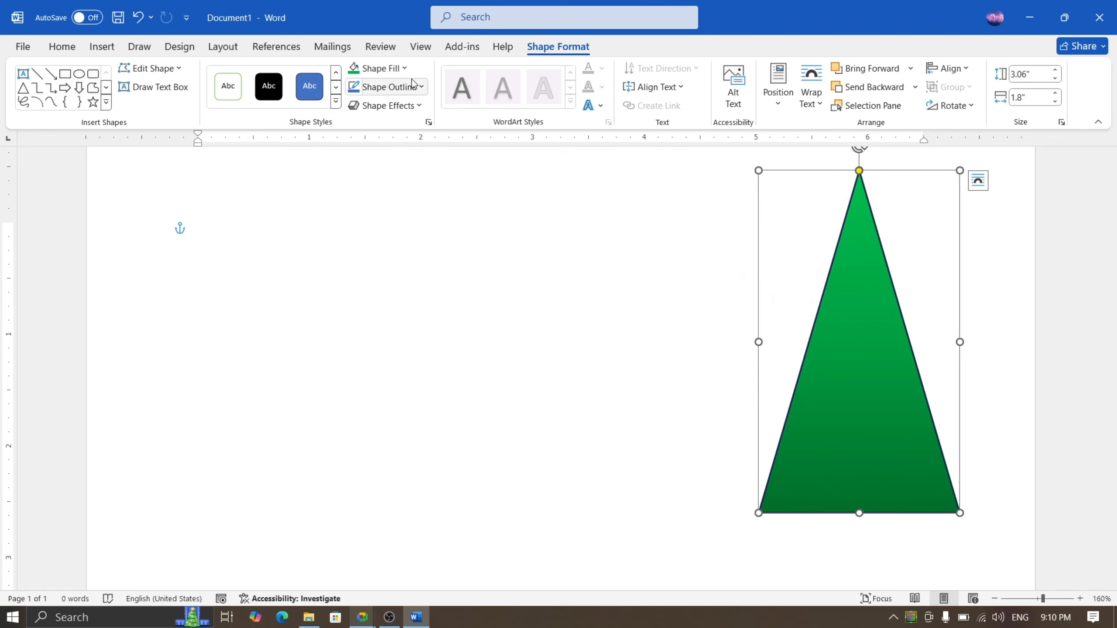
pyautogui.click(398, 69)
pyautogui.moveTo(448, 342)
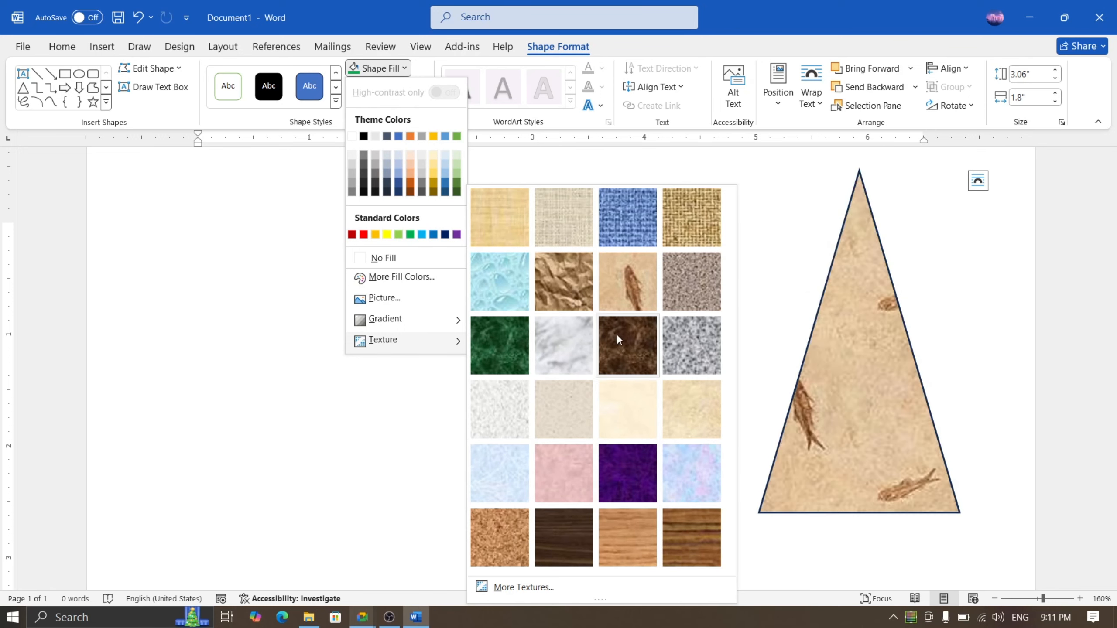
pyautogui.click(785, 250)
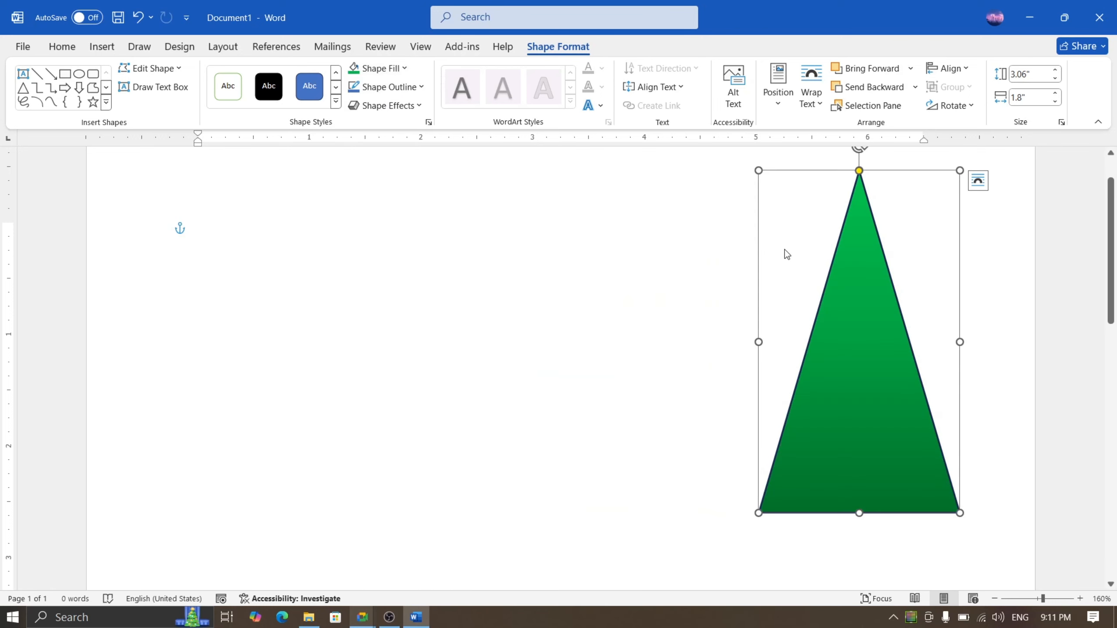
# Give the triangle a standard red outline with a weight of 6 pt.
pyautogui.click(409, 88)
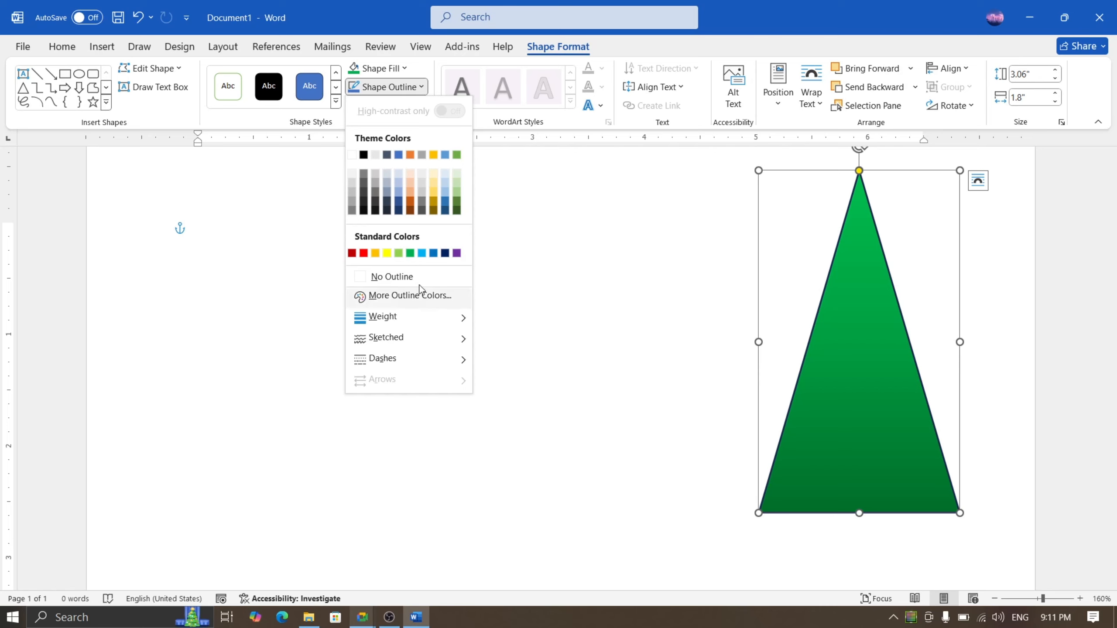
pyautogui.click(364, 253)
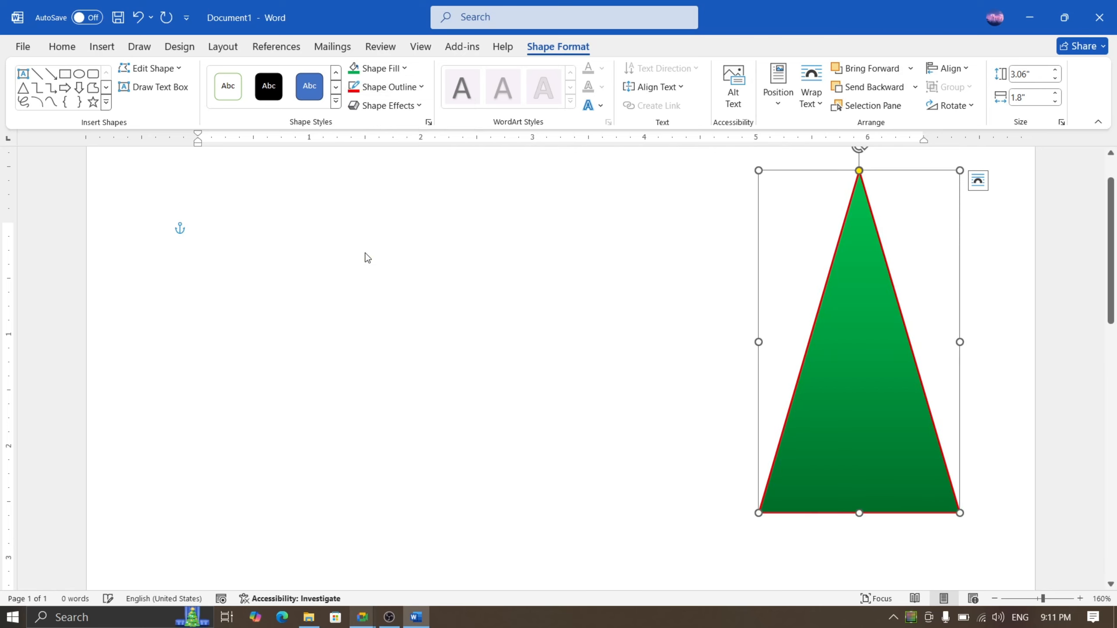
pyautogui.click(389, 87)
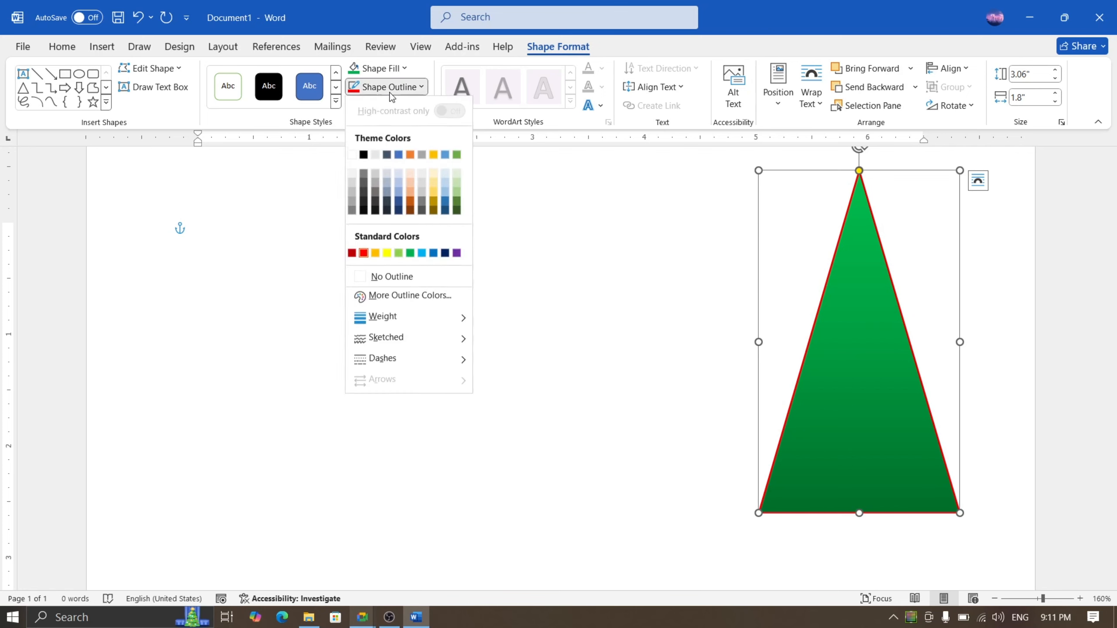
pyautogui.moveTo(368, 317)
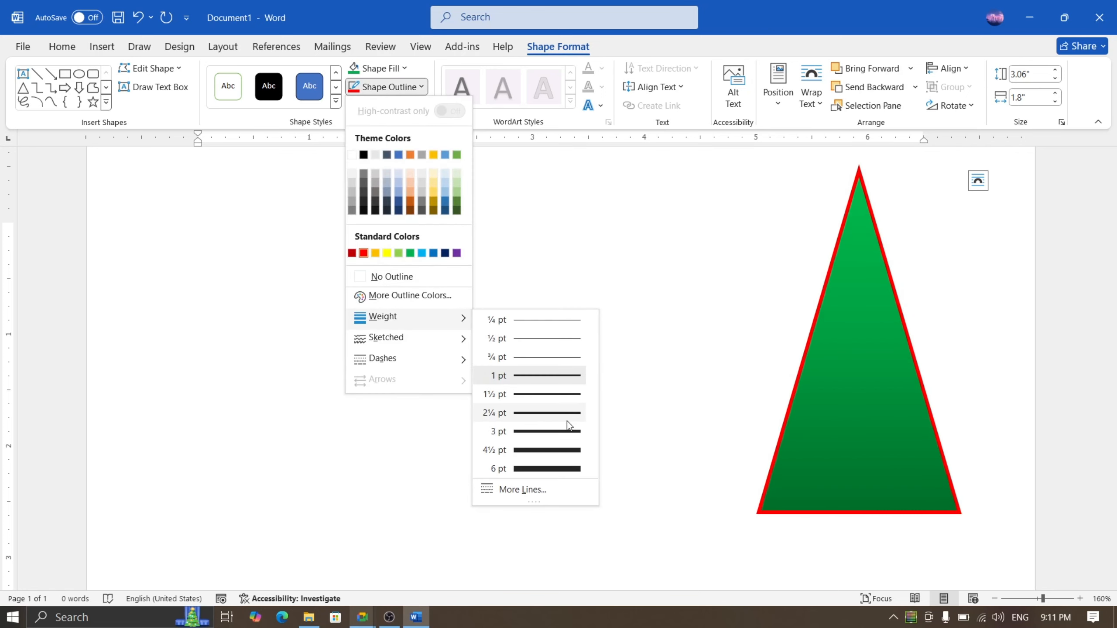
pyautogui.click(564, 468)
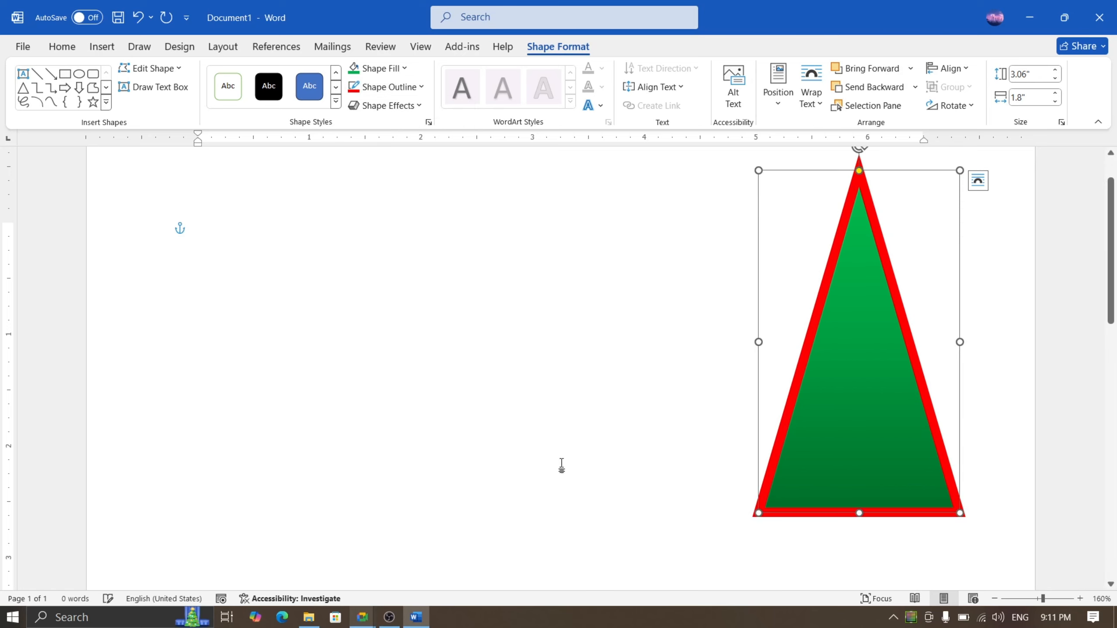
# Move the triangle about an inch back toward the page centre, and try rotating it a quarter turn counterclockwise before returning it upright.
pyautogui.moveTo(886, 371); pyautogui.dragTo(777, 391)
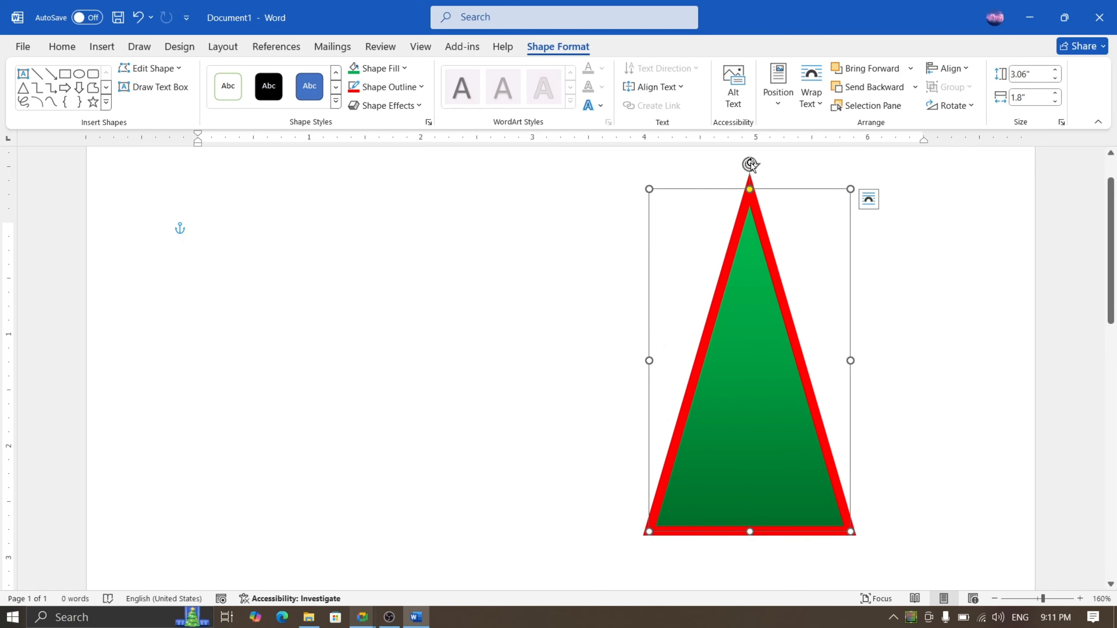
pyautogui.moveTo(750, 164); pyautogui.dragTo(471, 366)
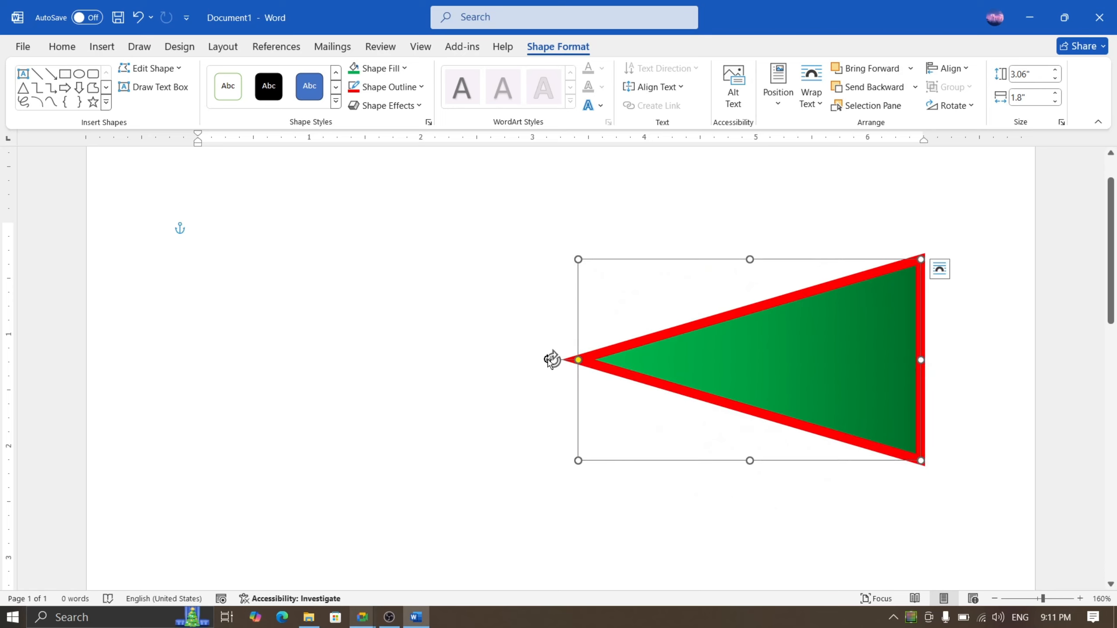
pyautogui.moveTo(552, 359); pyautogui.dragTo(720, 167)
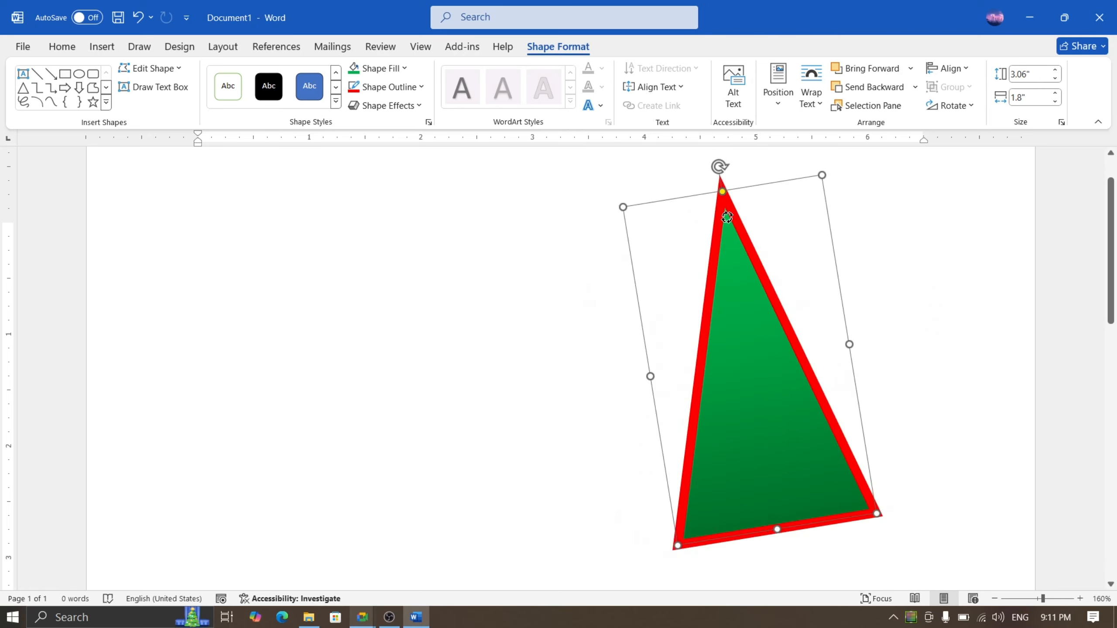
pyautogui.moveTo(727, 217)
pyautogui.mouseDown()
pyautogui.moveTo(764, 213)
pyautogui.moveTo(726, 216)
pyautogui.moveTo(746, 208)
pyautogui.mouseUp()
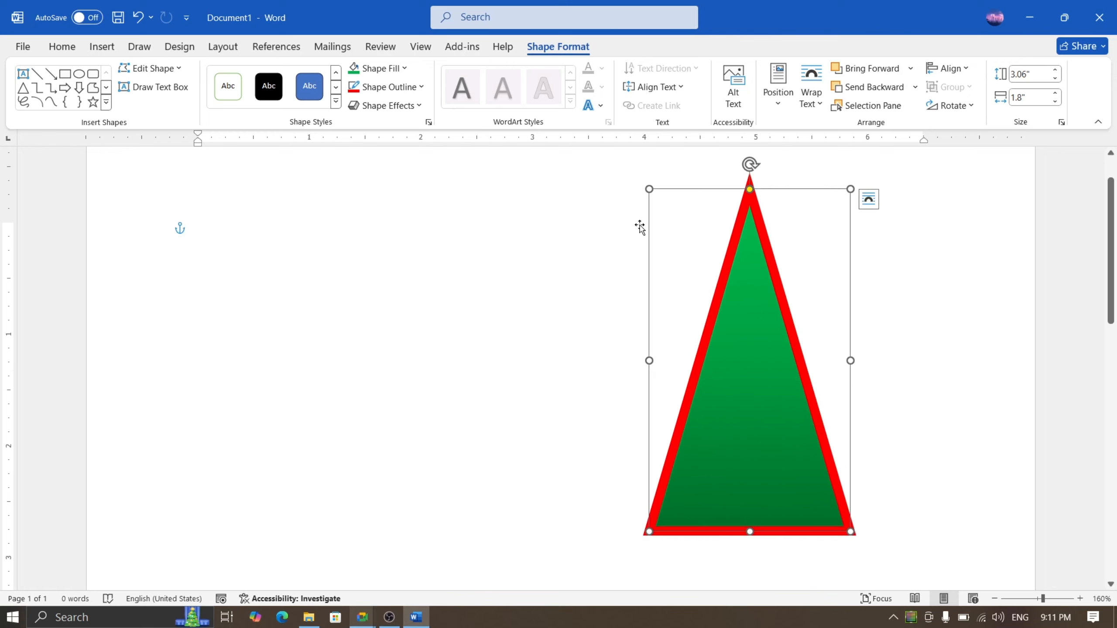
# Switch to Google Meet, admit the participant waiting to join the call, and return to the Word document.
pyautogui.click(403, 115)
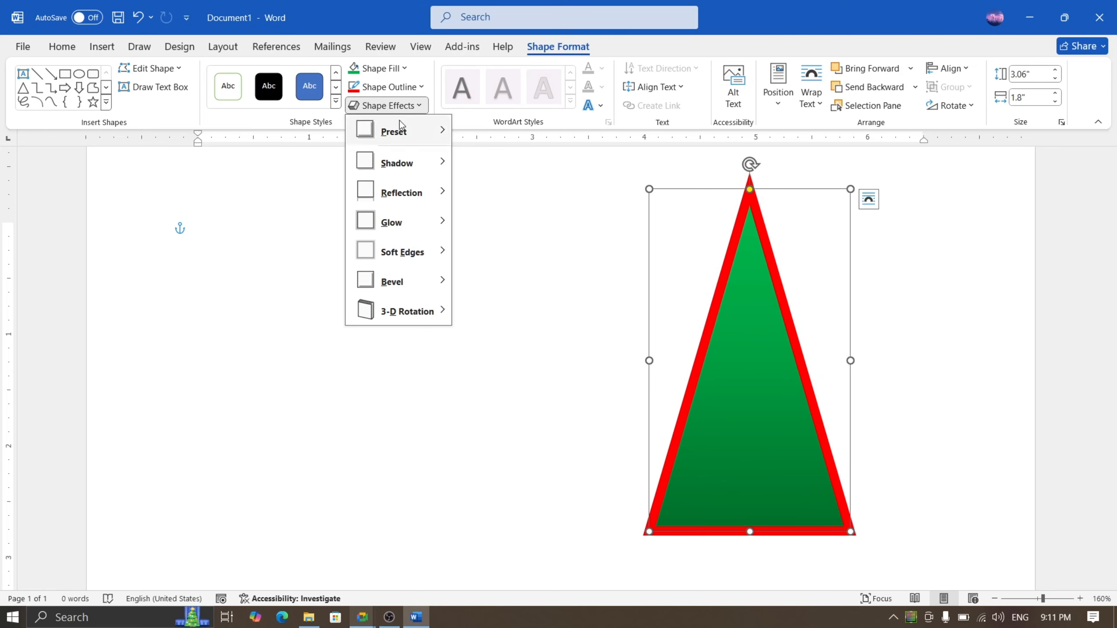
pyautogui.moveTo(395, 133)
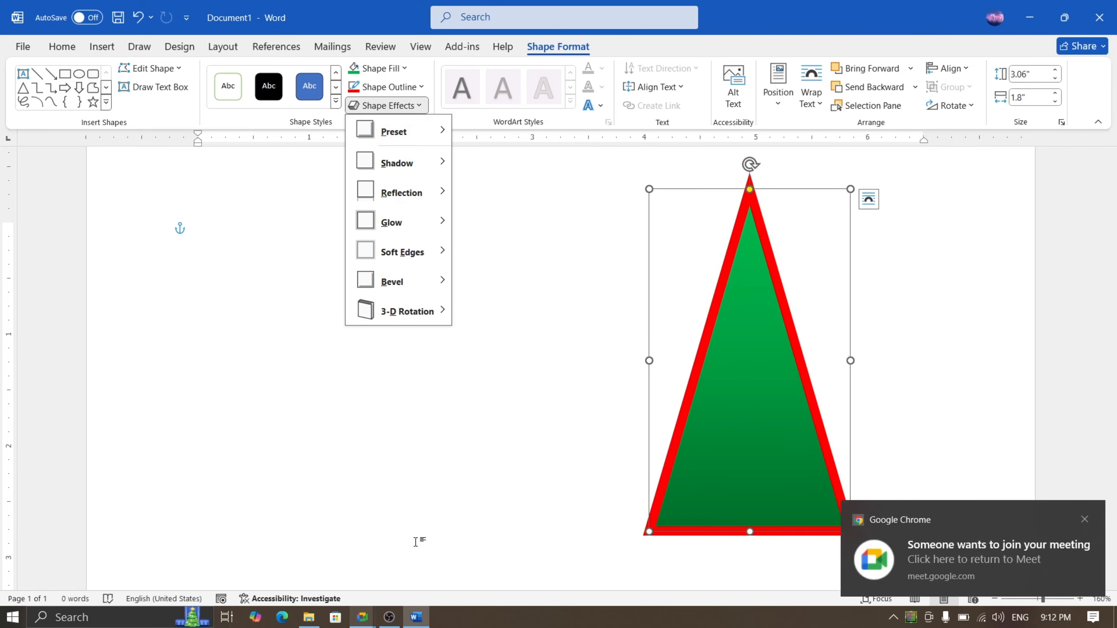
pyautogui.moveTo(366, 619)
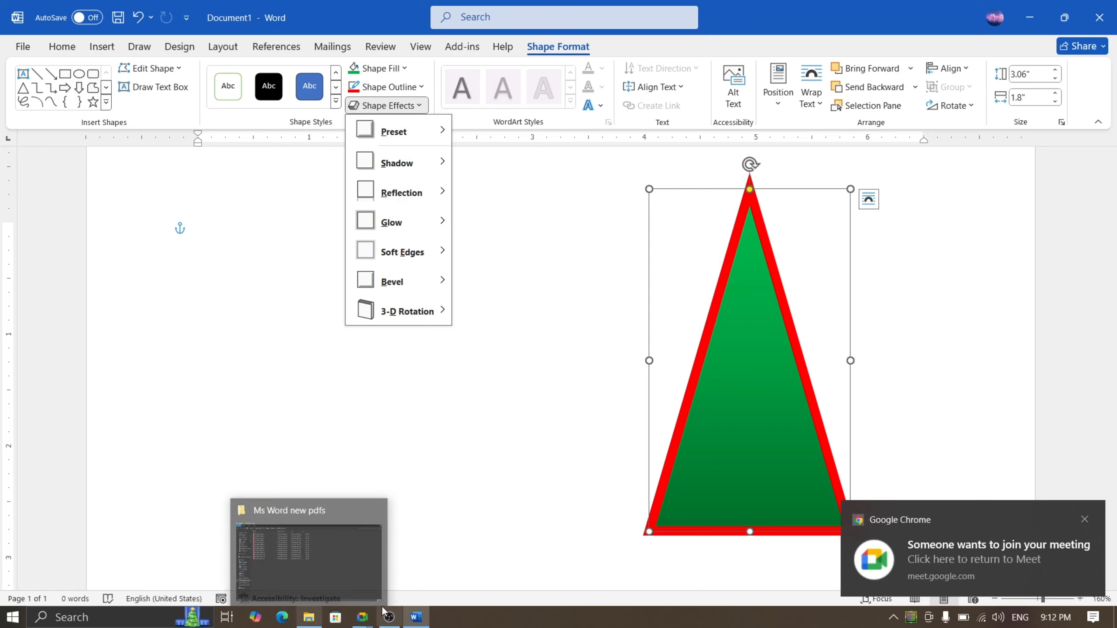
pyautogui.click(345, 588)
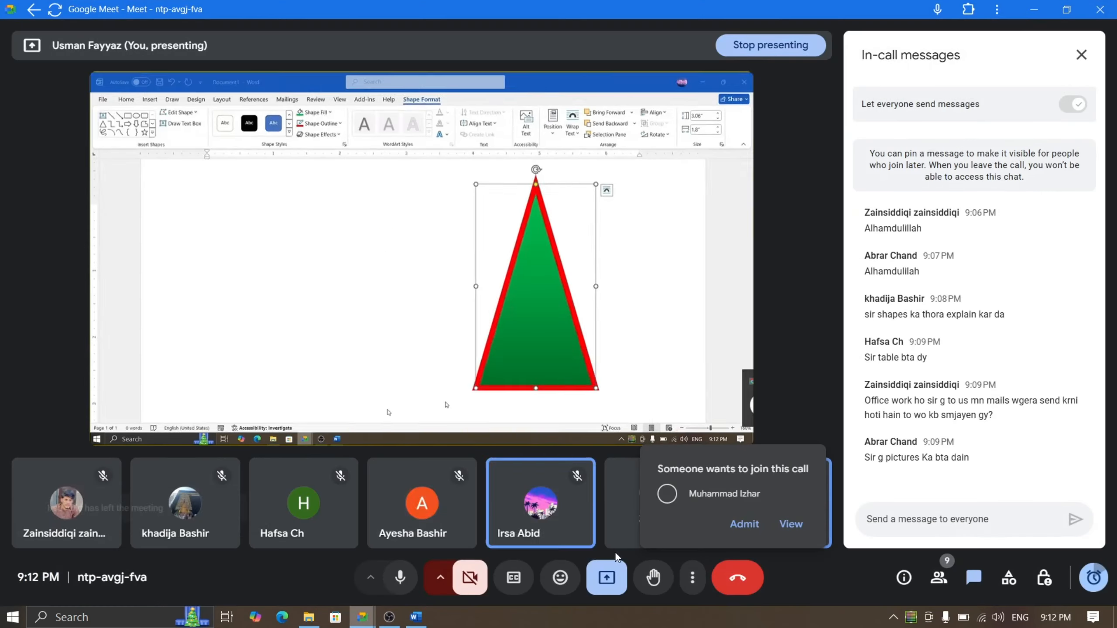
pyautogui.click(735, 523)
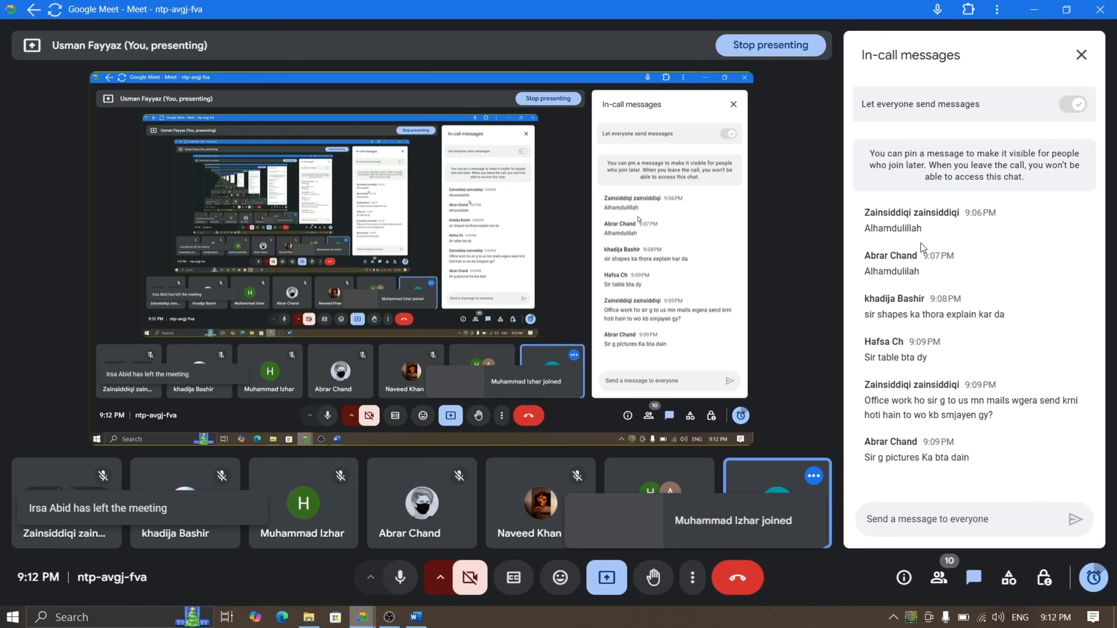
pyautogui.click(1047, 6)
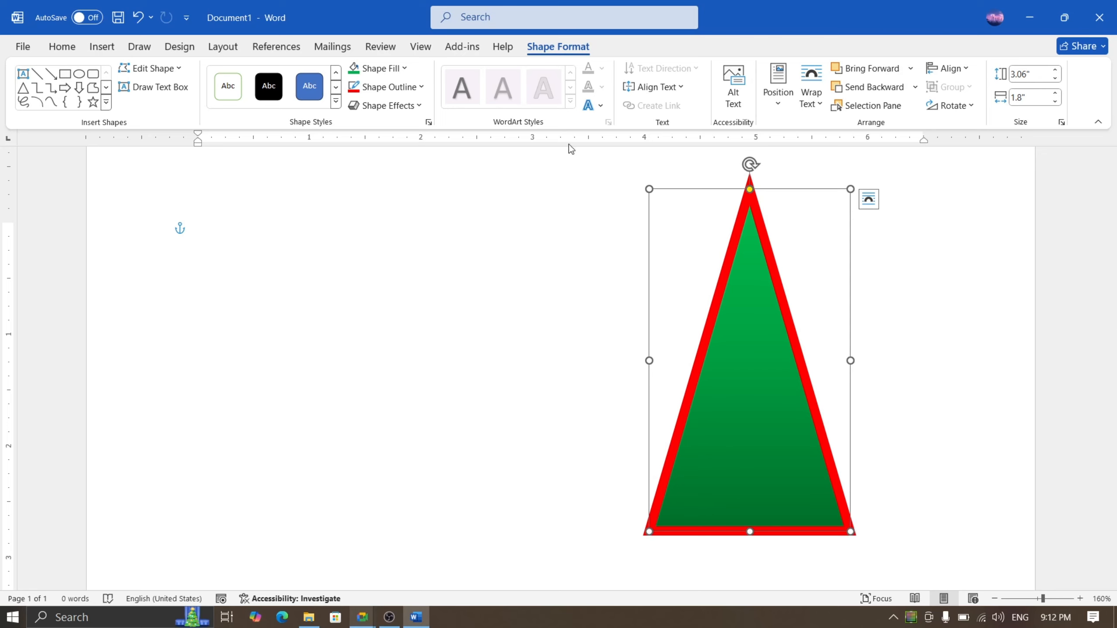
# Preview the reflection, glow and soft edge variations for the triangle without applying any of them.
pyautogui.click(420, 106)
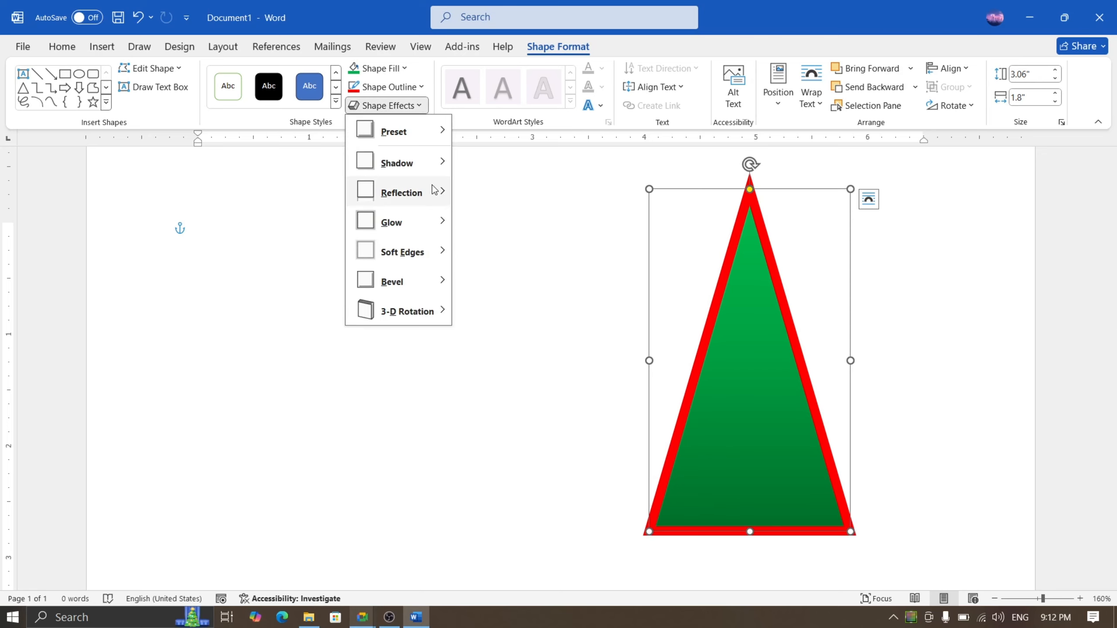
pyautogui.moveTo(433, 193)
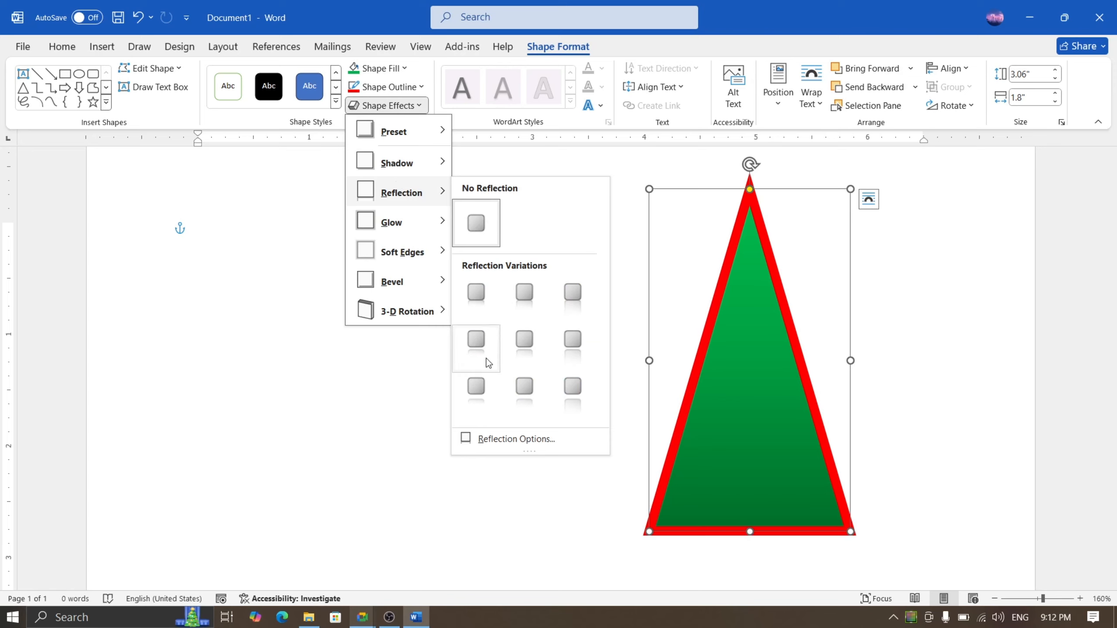
pyautogui.scroll(-3, 864, 308)
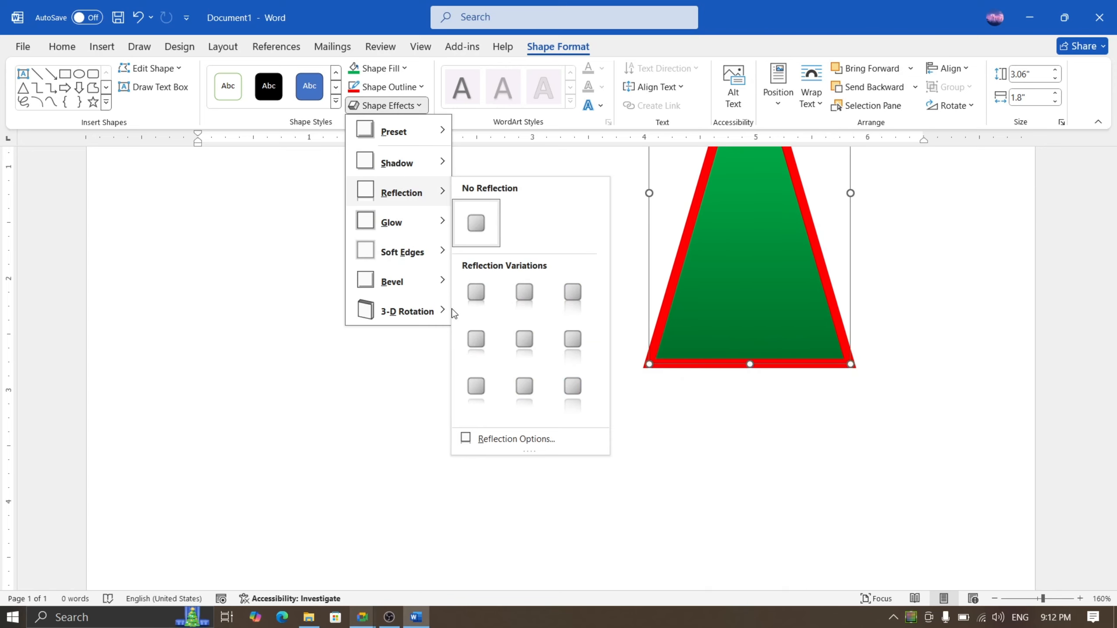
pyautogui.moveTo(414, 216)
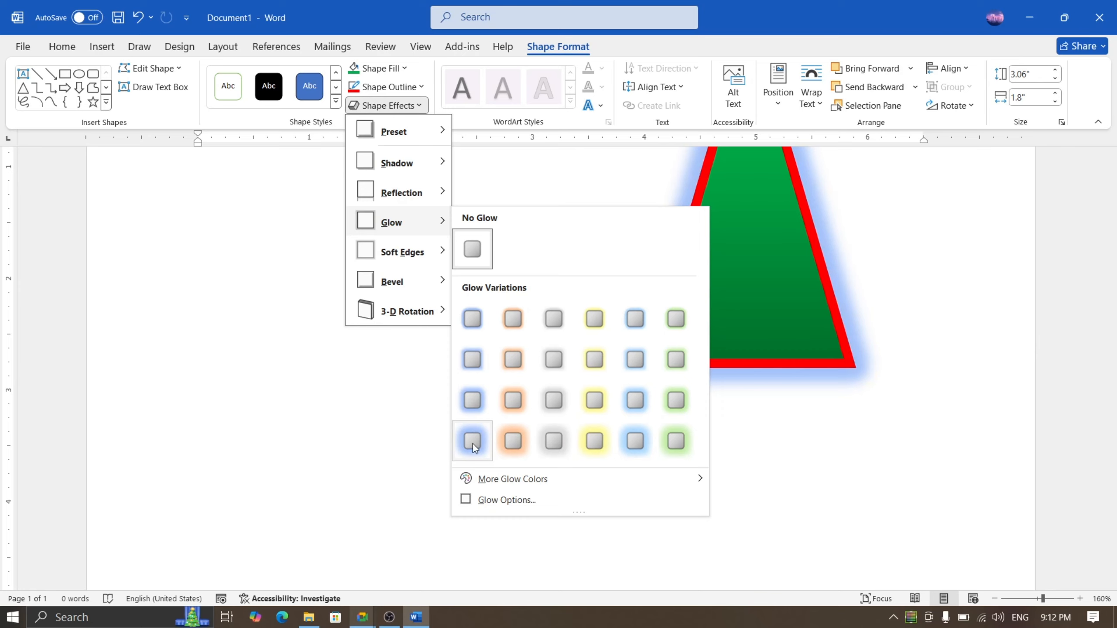
pyautogui.moveTo(441, 254)
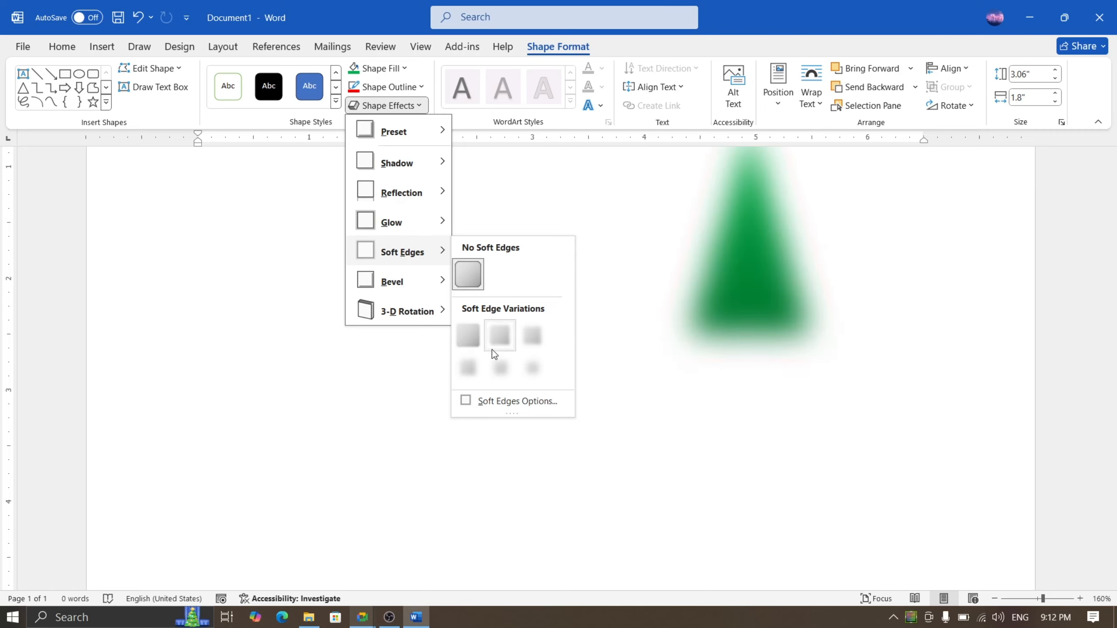
# Apply the Round Convex bevel effect to the triangle.
pyautogui.moveTo(442, 281)
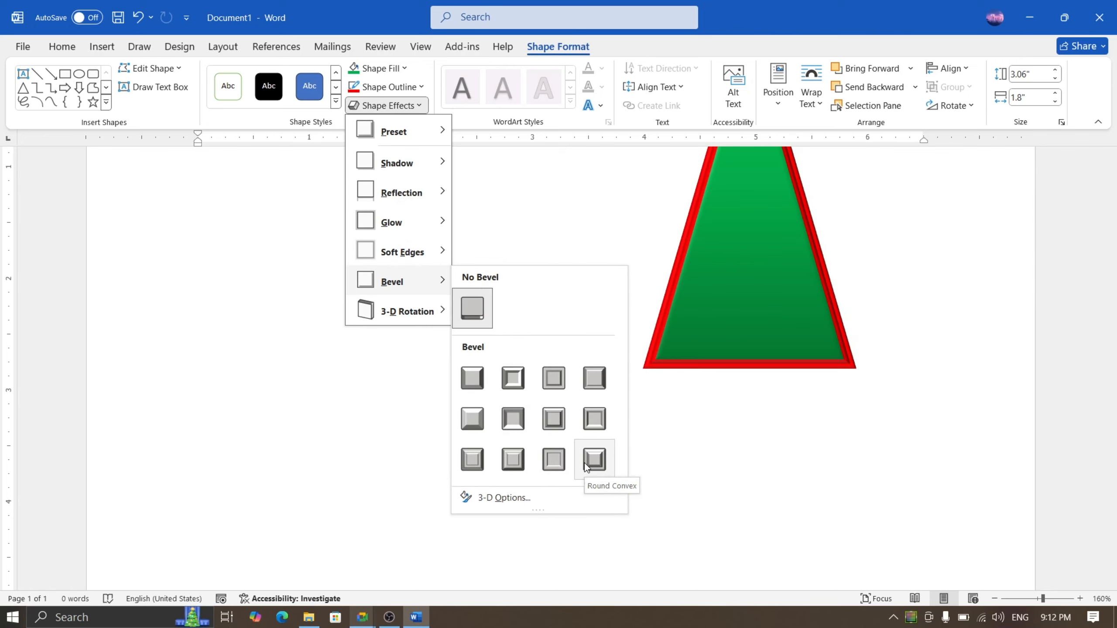
pyautogui.scroll(4, 587, 465)
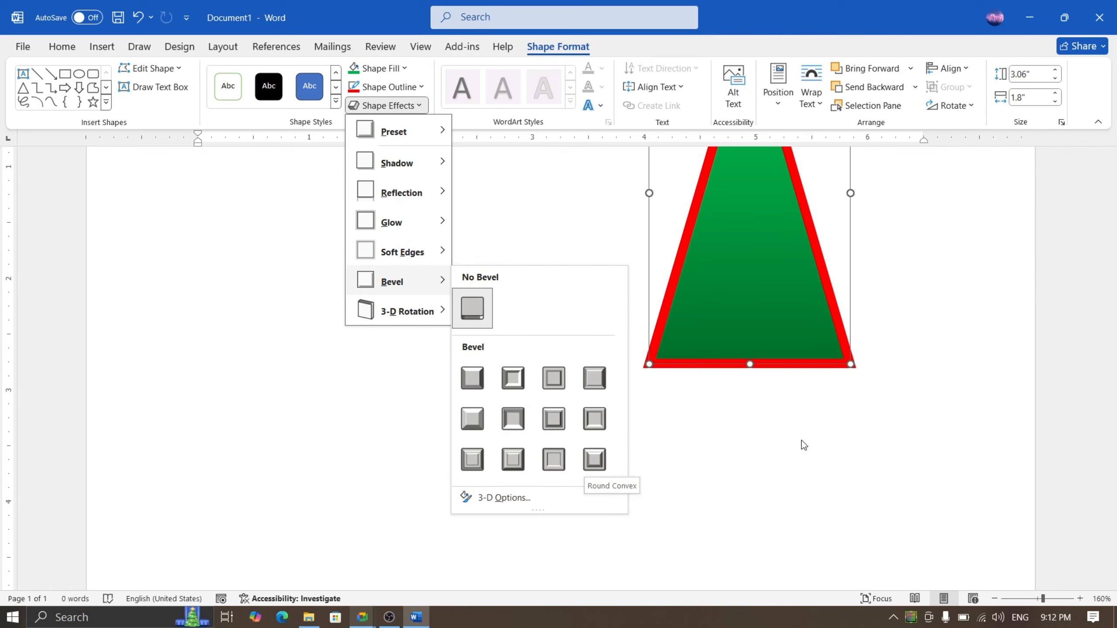
pyautogui.click(592, 466)
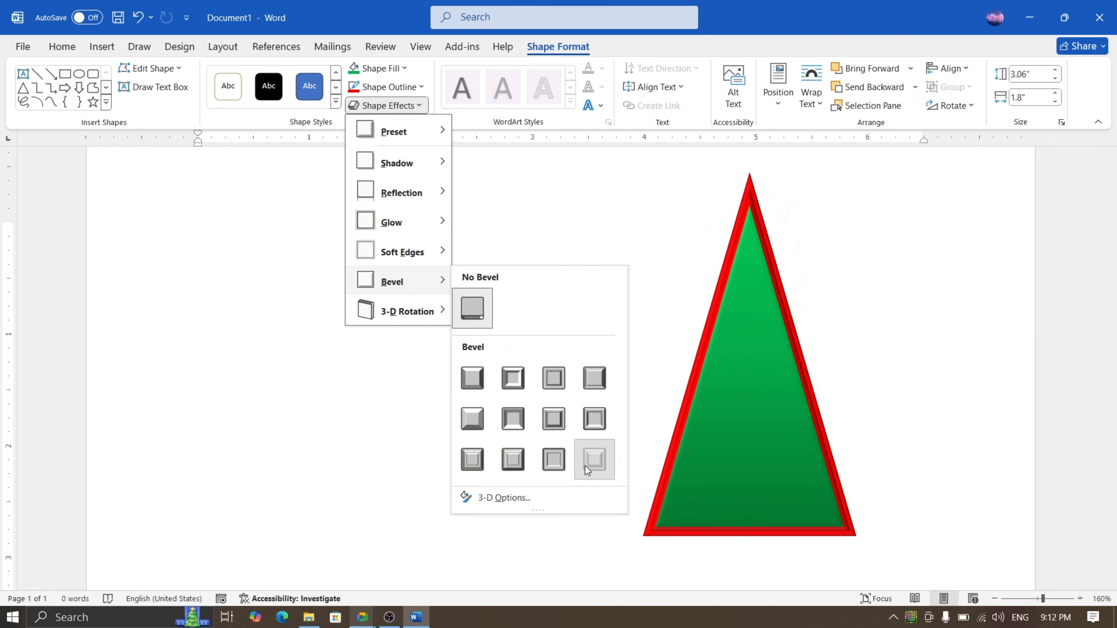
# Apply a perspective 3-D rotation that brings the triangle's right edge forward, and move the shape about half an inch left.
pyautogui.click(388, 105)
pyautogui.moveTo(436, 311)
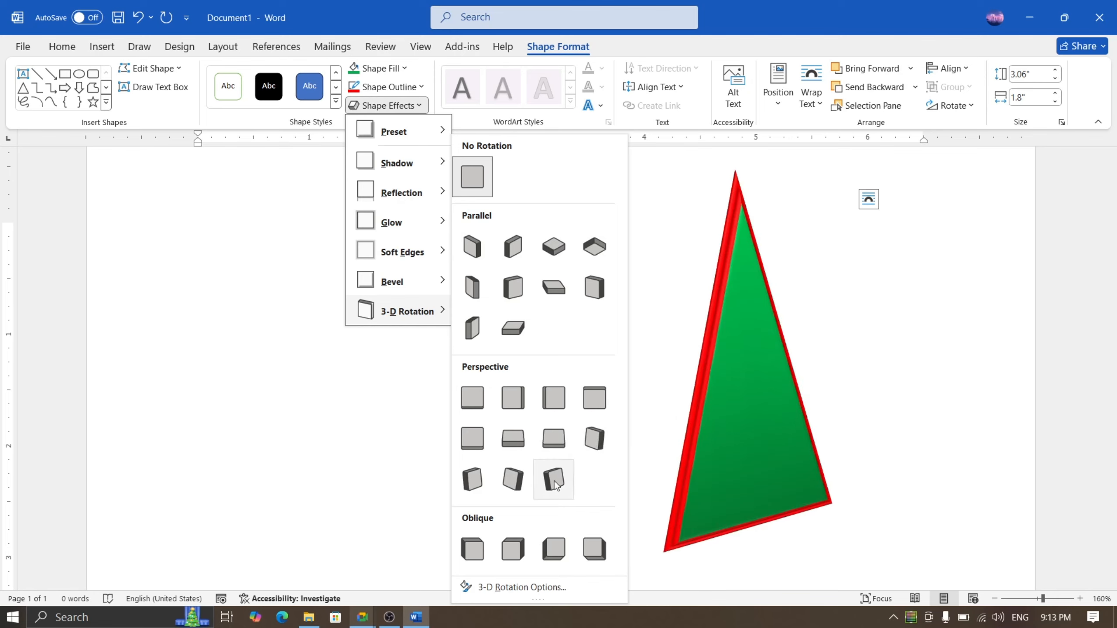
pyautogui.click(592, 456)
pyautogui.moveTo(728, 360); pyautogui.dragTo(675, 372)
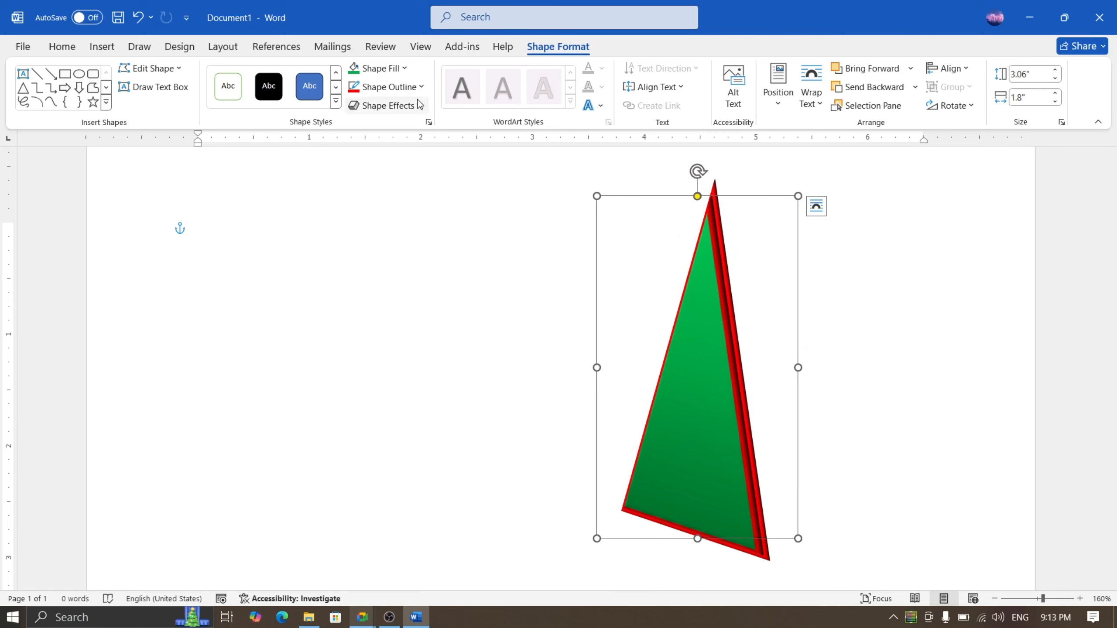
# Clear the triangle's bevel and 3-D rotation with the no-preset effect, and move it about 1.2 inches left to the page's centre.
pyautogui.click(396, 106)
pyautogui.moveTo(426, 134)
pyautogui.click(473, 152)
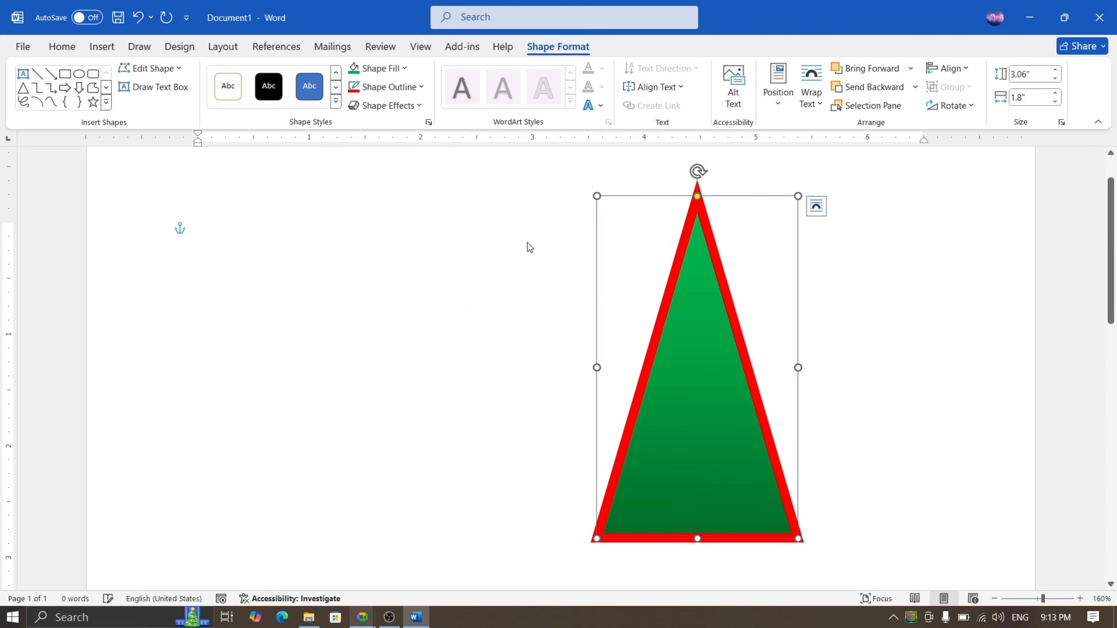
pyautogui.moveTo(706, 339); pyautogui.dragTo(574, 357)
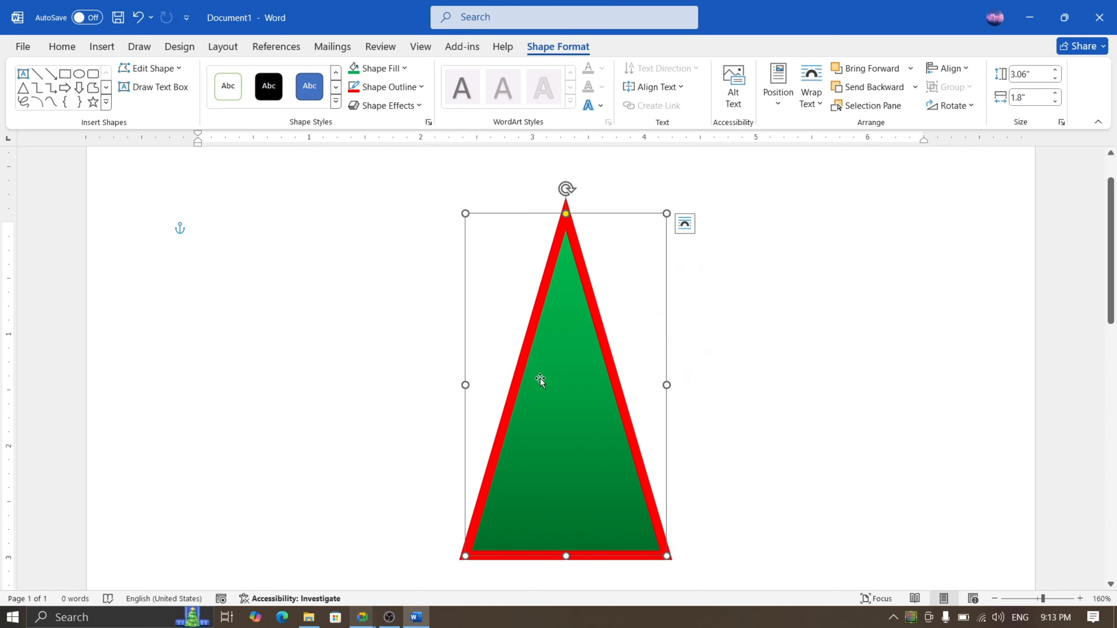
# Add the text "This is a triangle" inside the triangle, with the shape's text wrapping set to Square.
pyautogui.rightClick(545, 365)
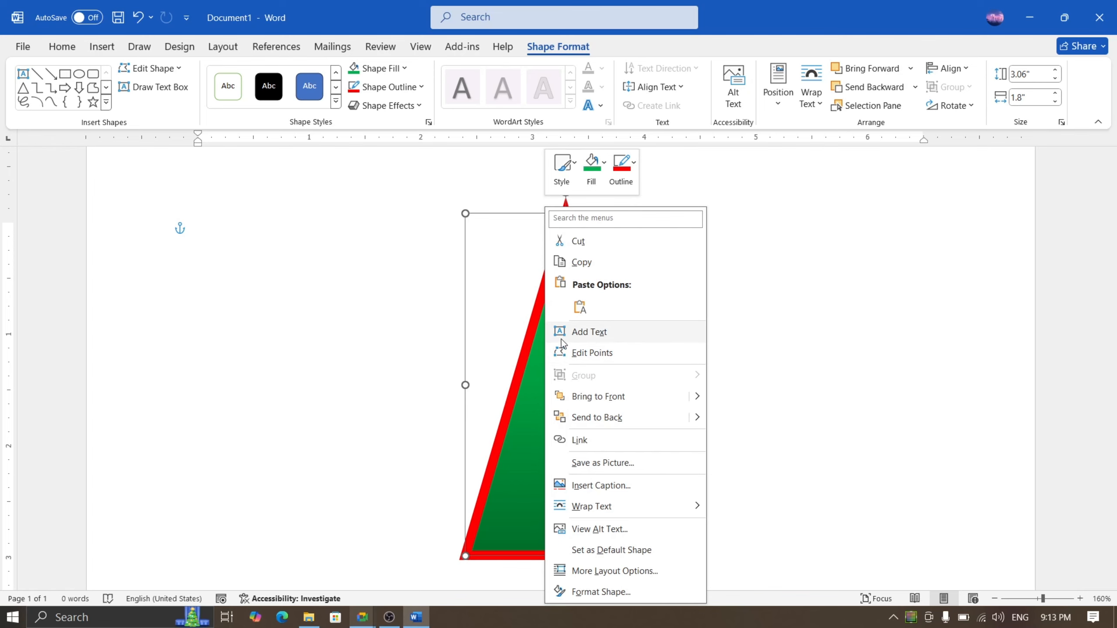
pyautogui.click(586, 333)
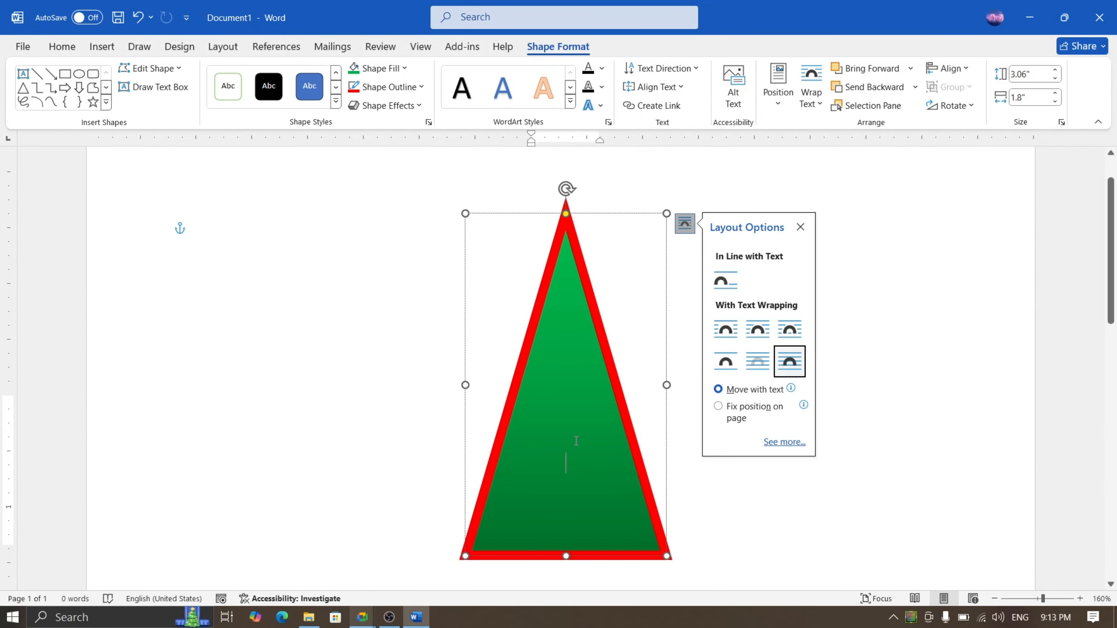
pyautogui.press('s')
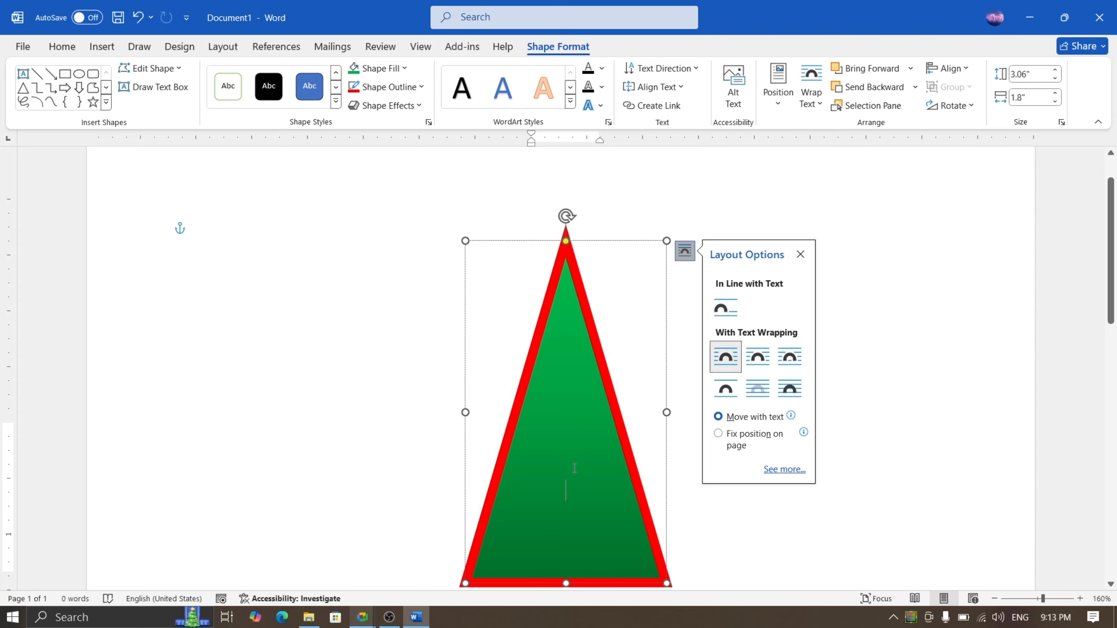
pyautogui.write('This is a')
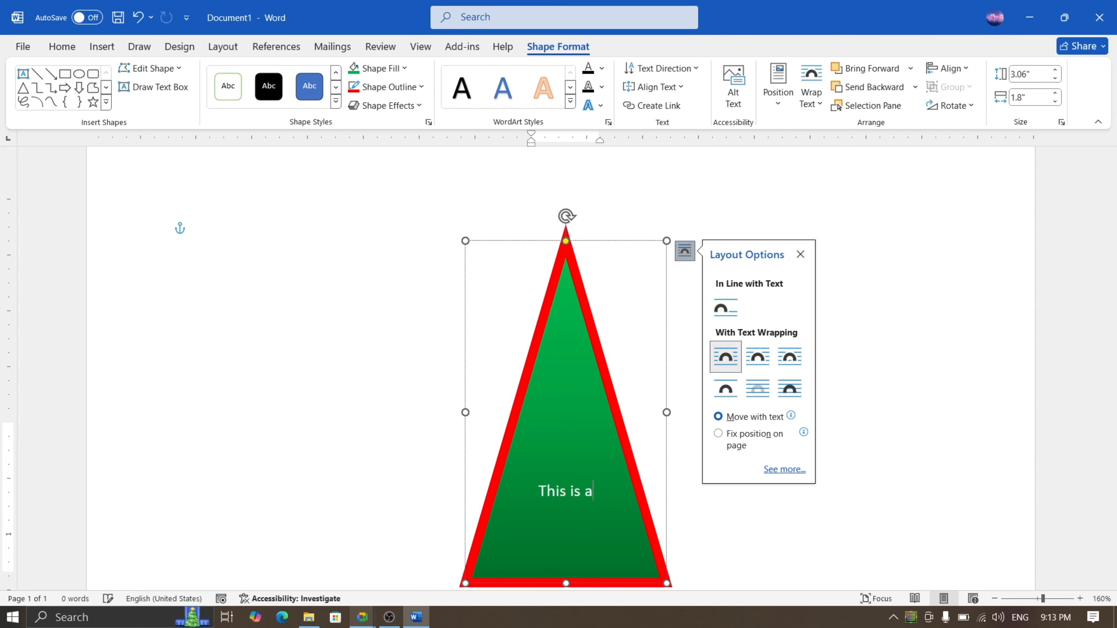
pyautogui.write(' tr')
pyautogui.write('iang')
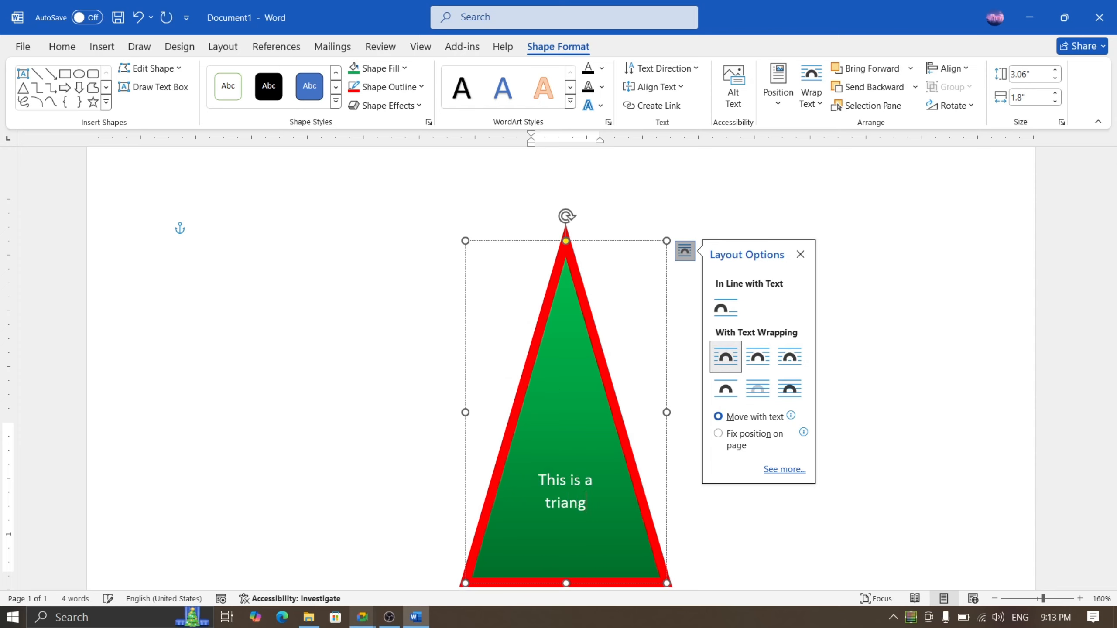
pyautogui.write('le')
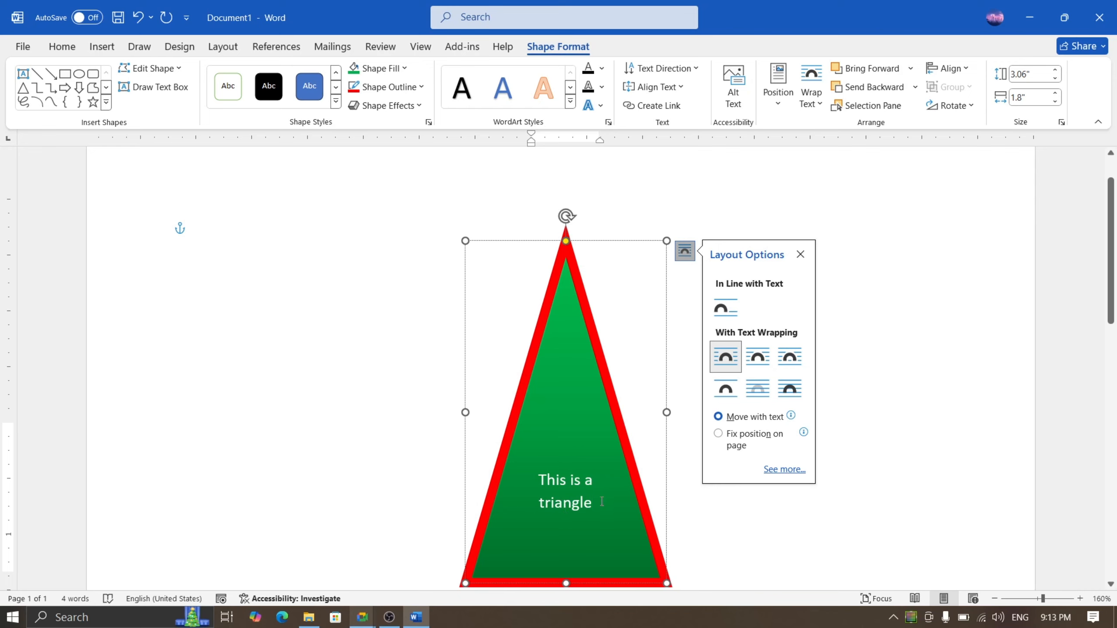
# Select the text inside the triangle and look through its WordArt text fill, text outline and text effect options.
pyautogui.moveTo(602, 502); pyautogui.dragTo(537, 477)
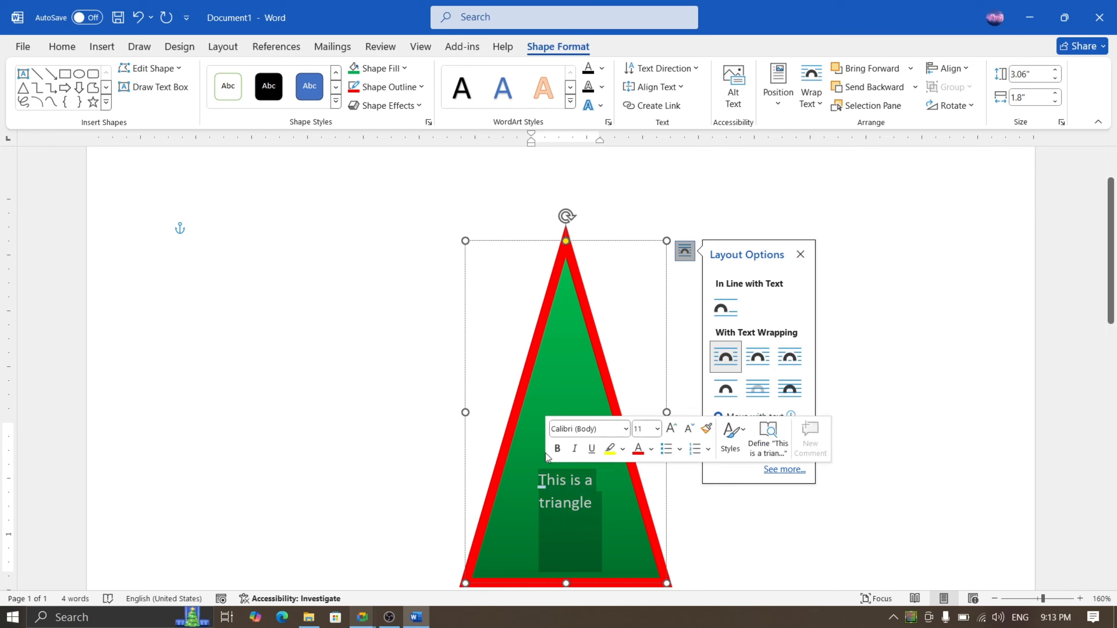
pyautogui.click(602, 69)
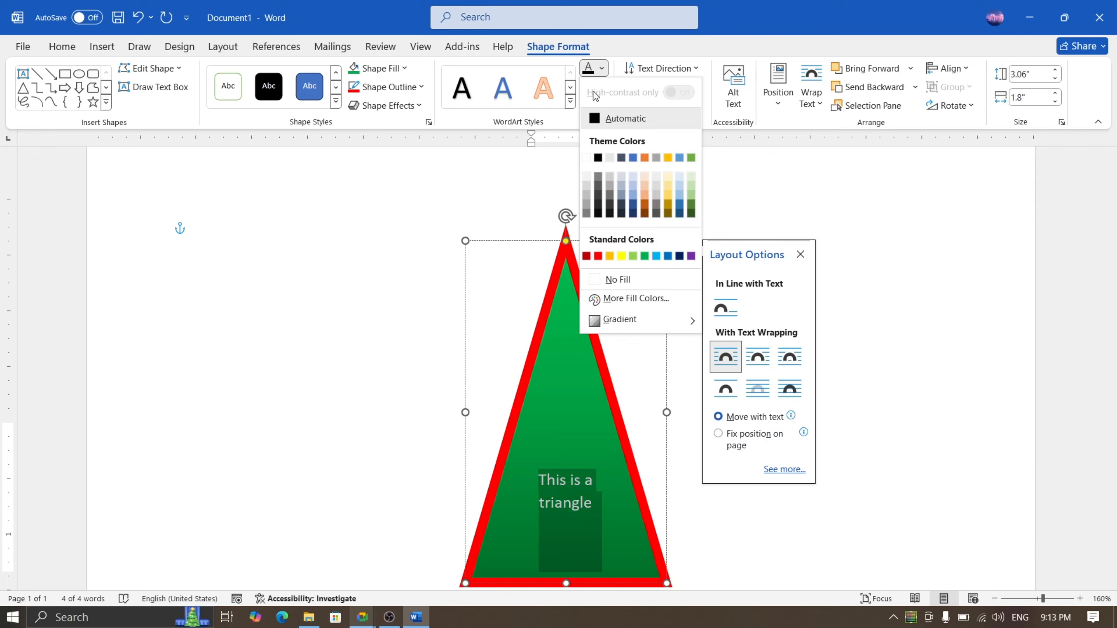
pyautogui.click(600, 70)
pyautogui.click(602, 88)
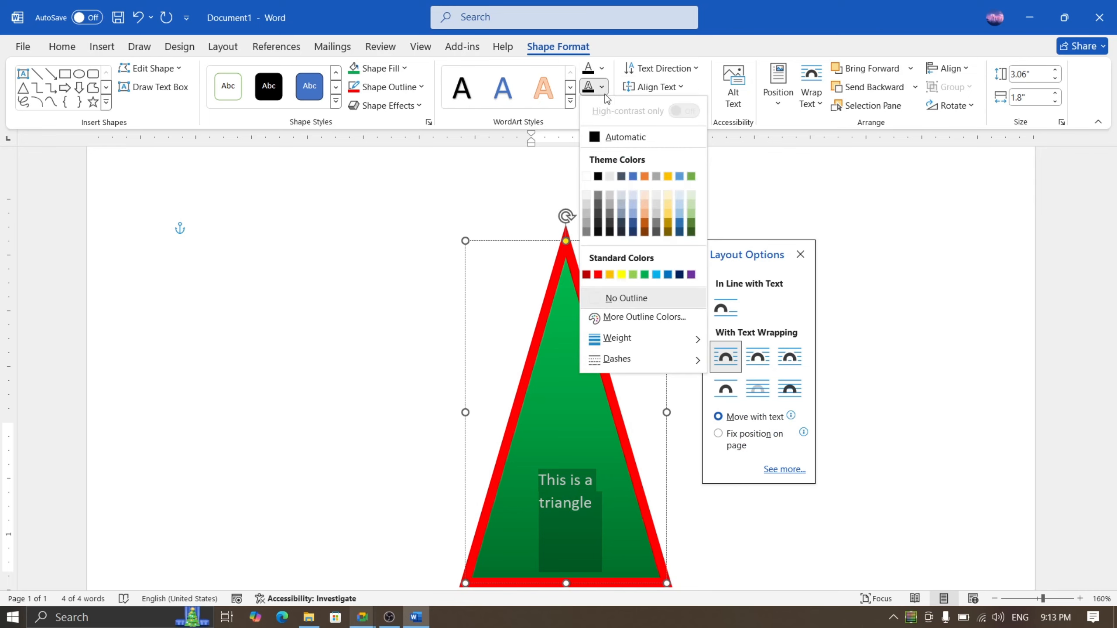
pyautogui.click(604, 89)
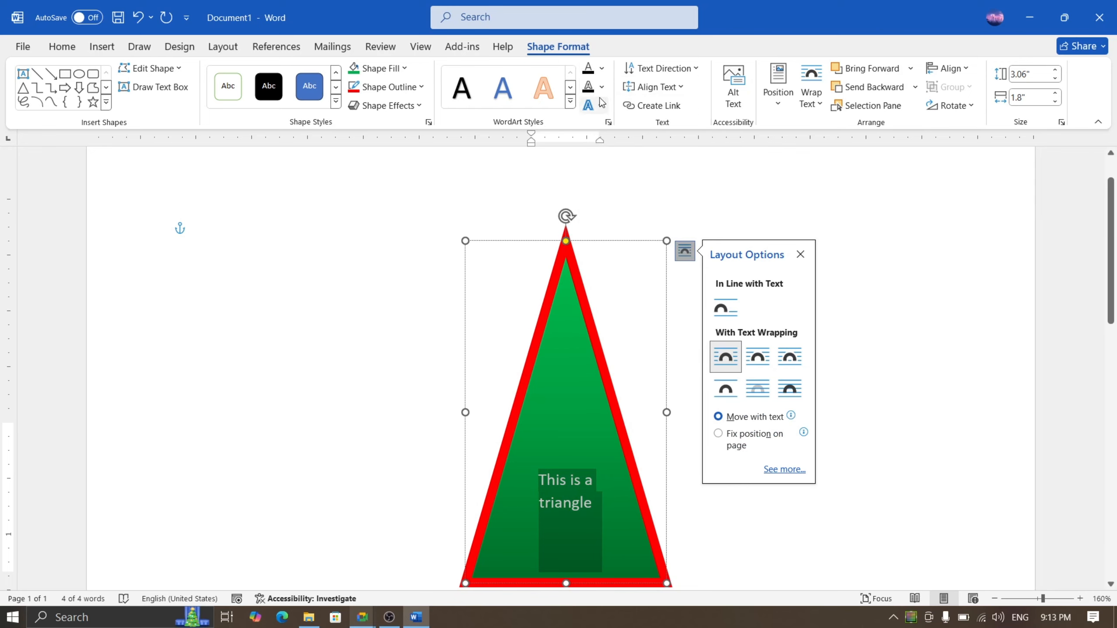
pyautogui.click(601, 102)
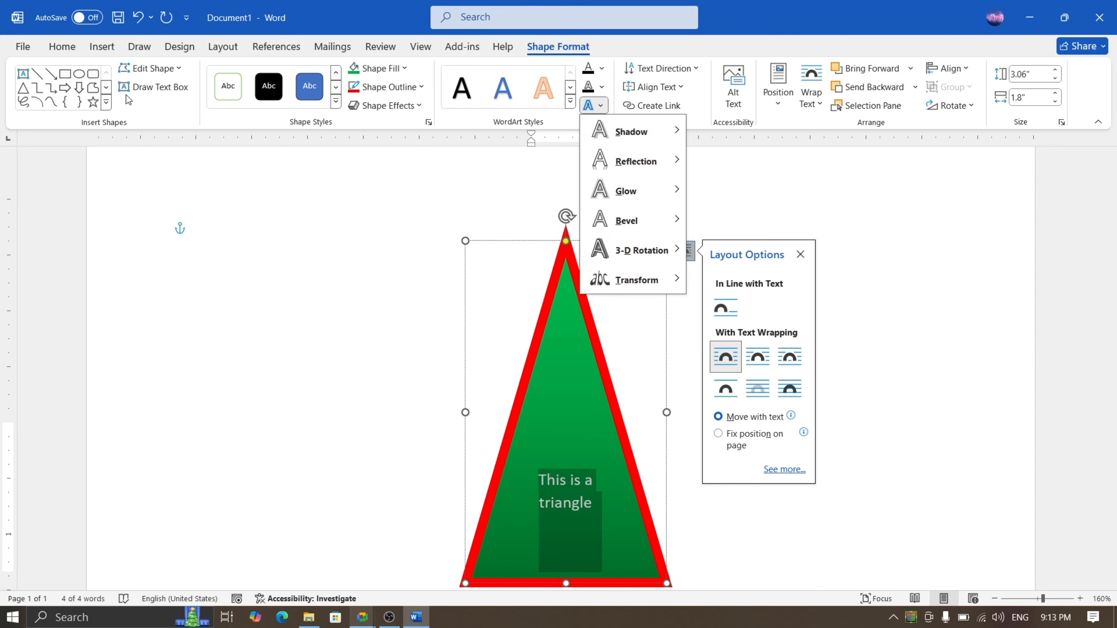
# Look through the font formatting's text effects and typography presets for the selected triangle text.
pyautogui.click(76, 46)
pyautogui.click(75, 47)
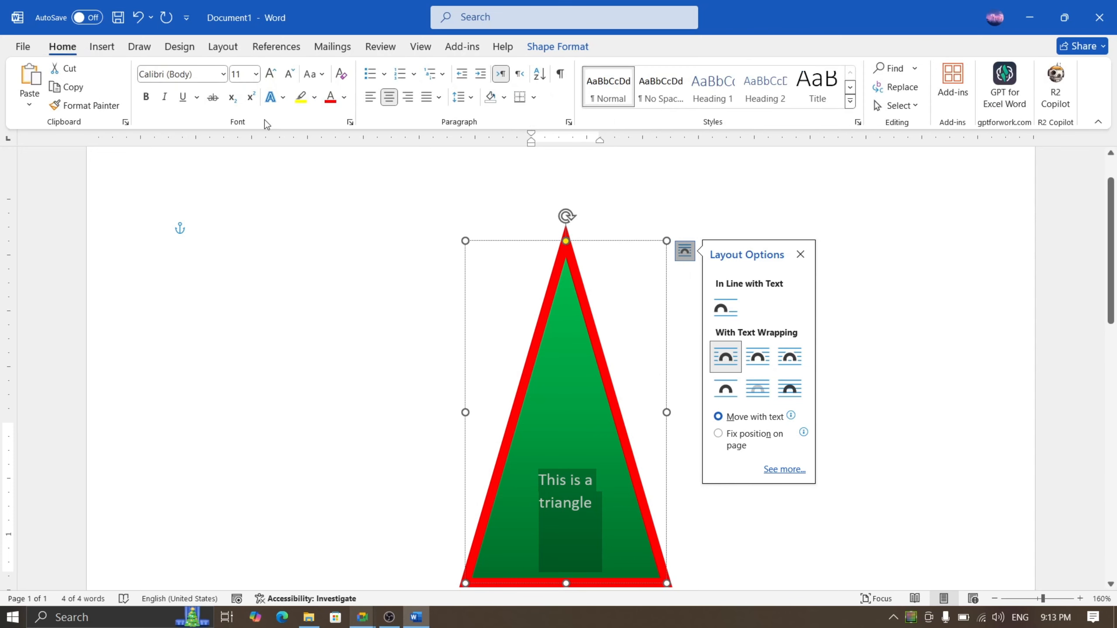
pyautogui.click(283, 99)
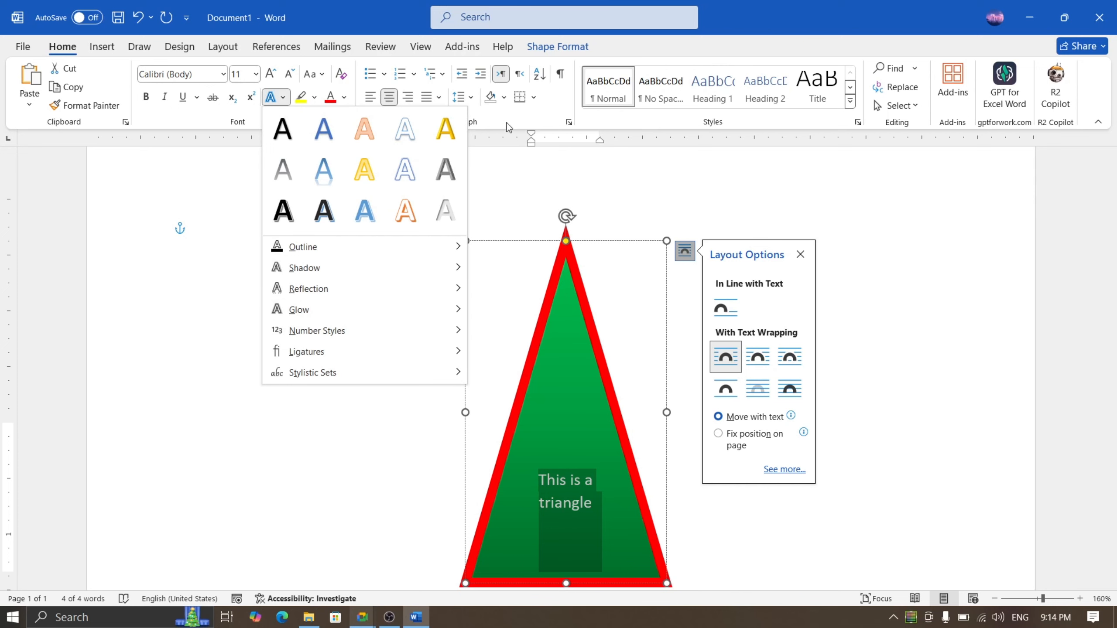
# Look through the bevel, 3-D rotation and transform WordArt text effects for the selected text in the triangle.
pyautogui.click(570, 48)
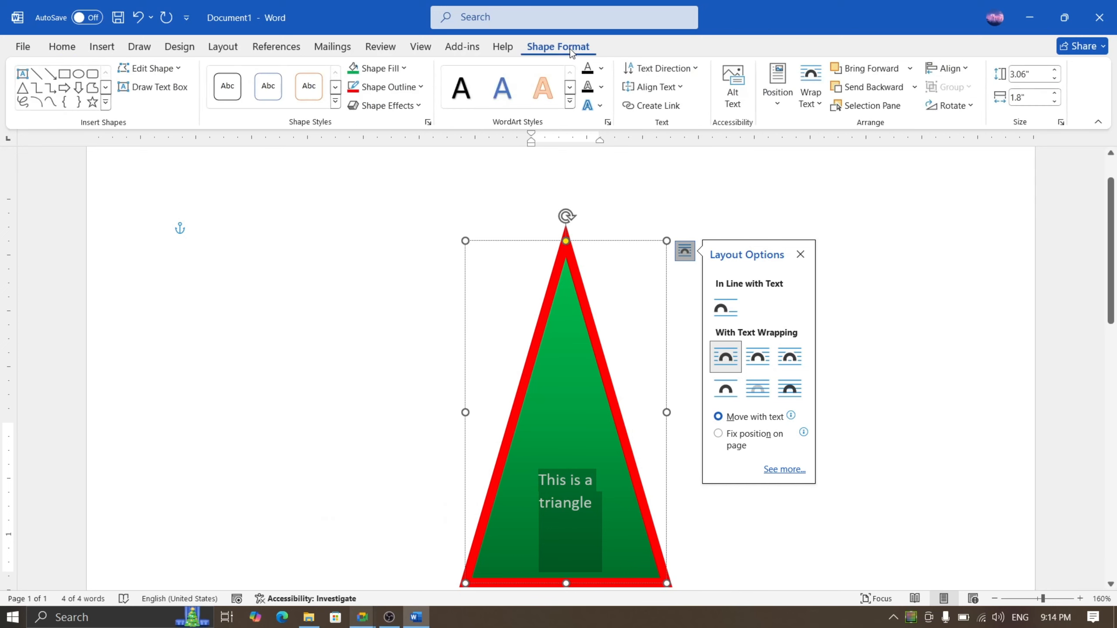
pyautogui.click(599, 107)
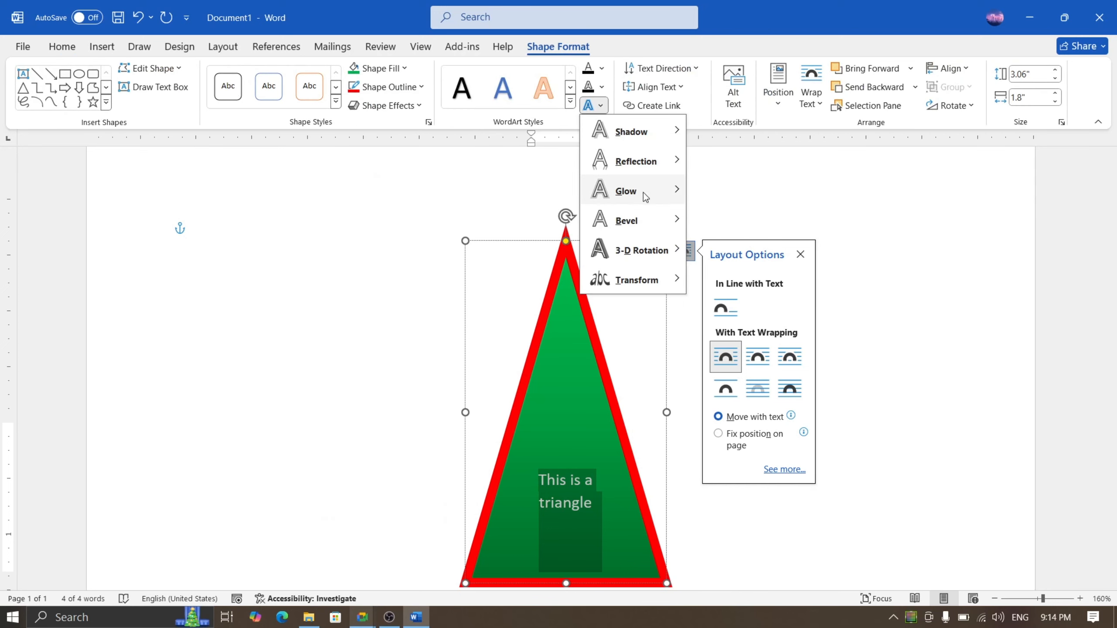
pyautogui.moveTo(672, 193)
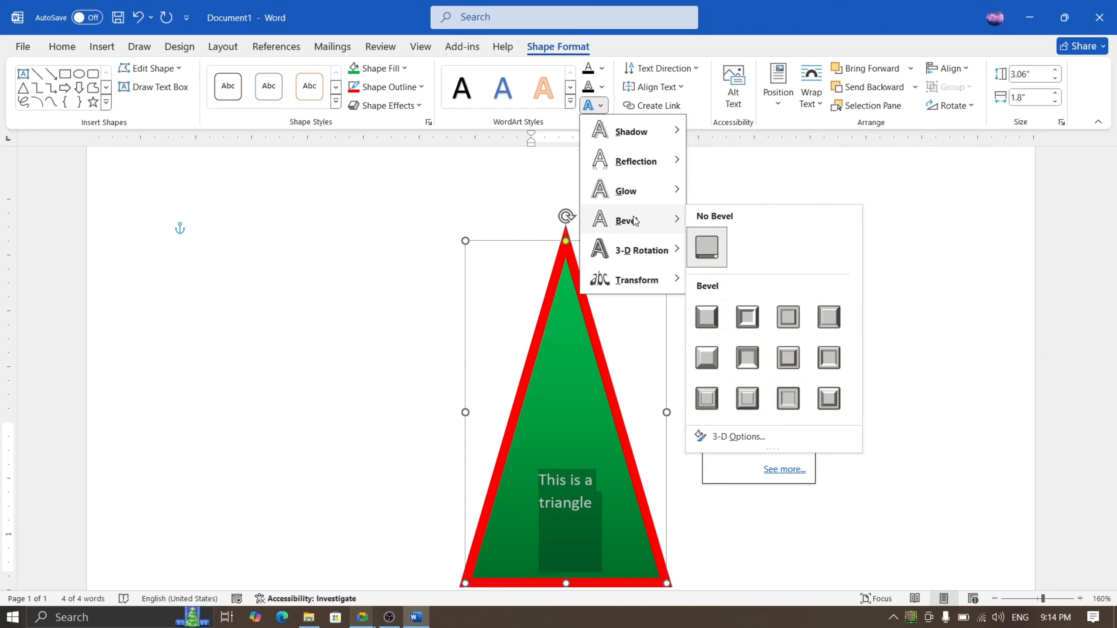
pyautogui.moveTo(649, 260)
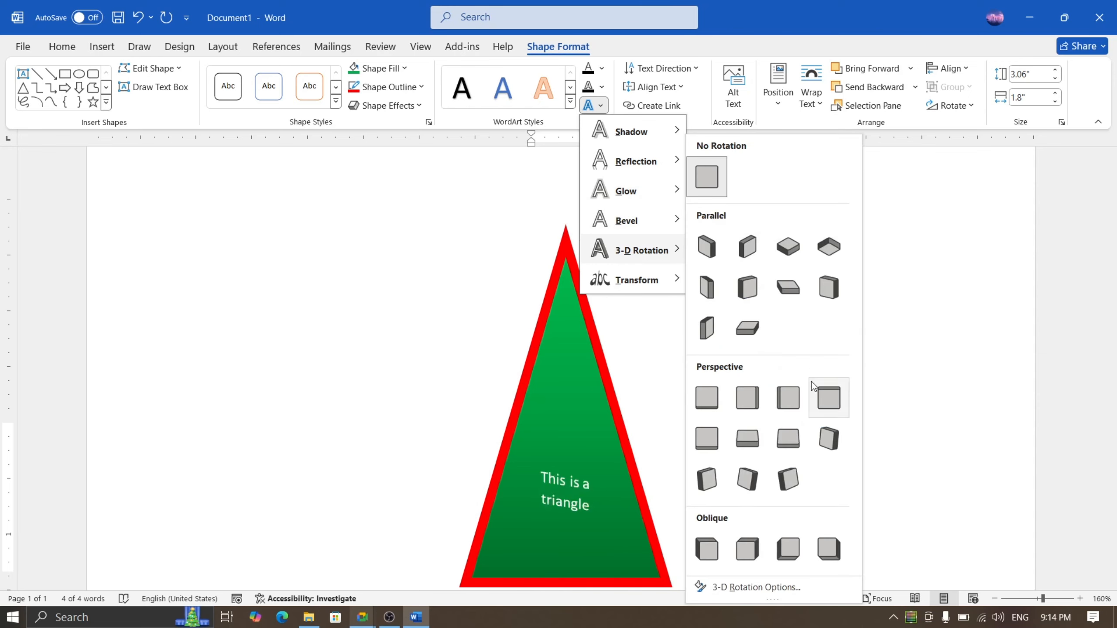
pyautogui.moveTo(635, 284)
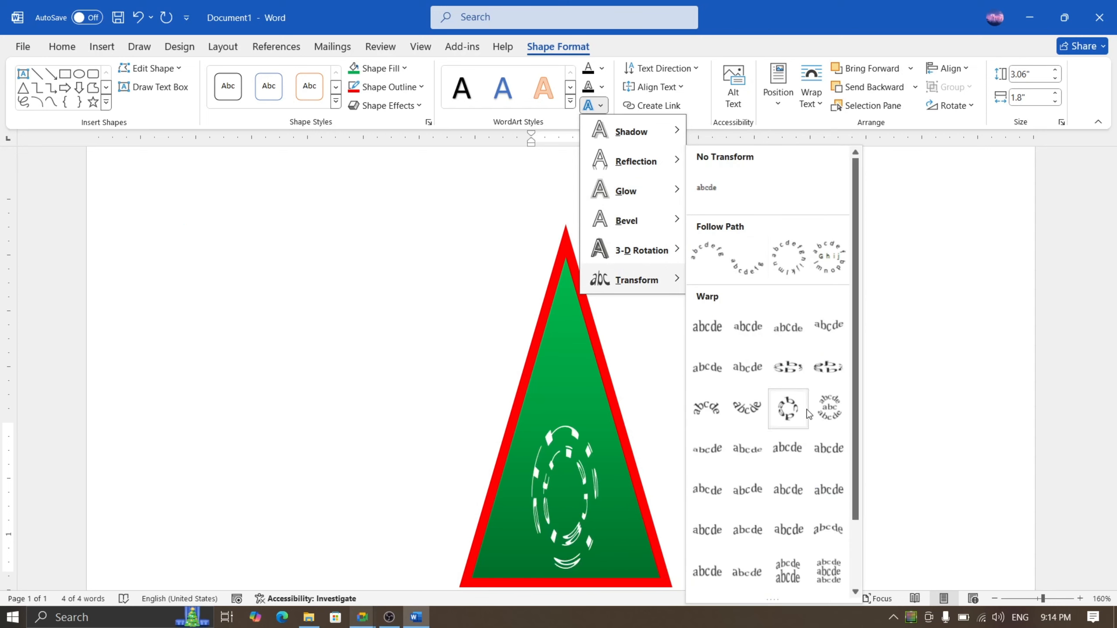
pyautogui.scroll(-2, 824, 435)
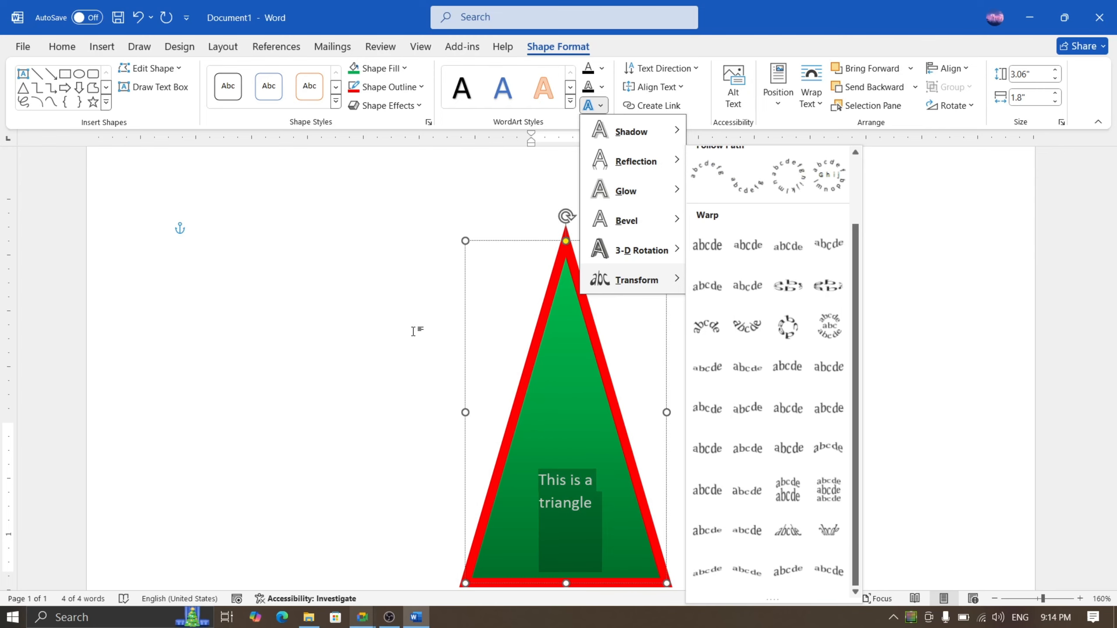
pyautogui.click(441, 333)
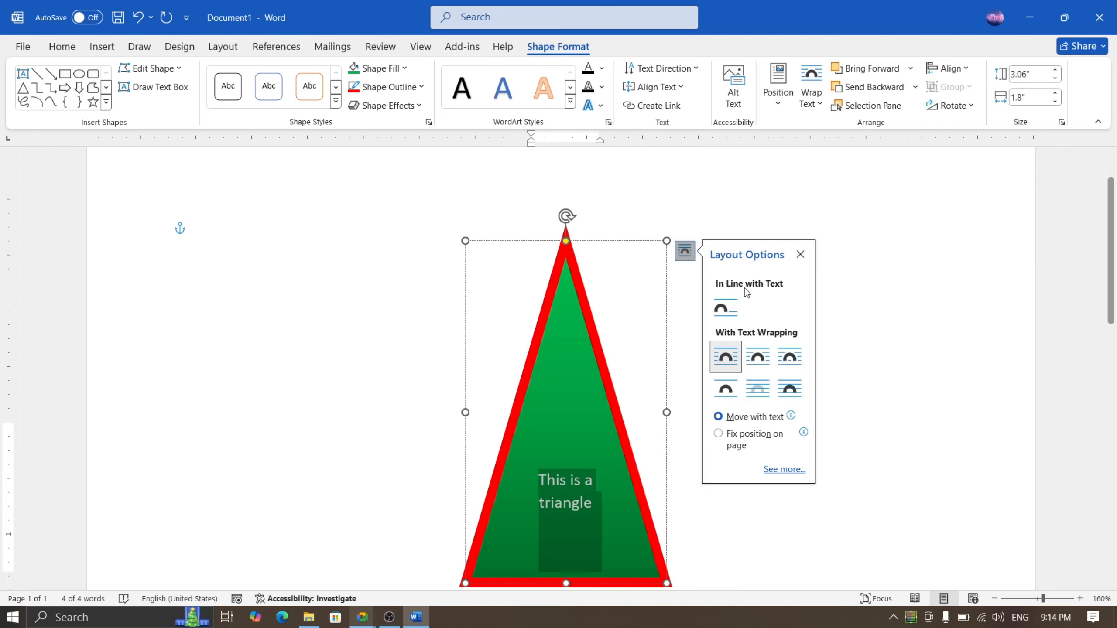
# Move the triangle about 2.8 inches right, then place the cursor on the document's empty first line.
pyautogui.click(796, 254)
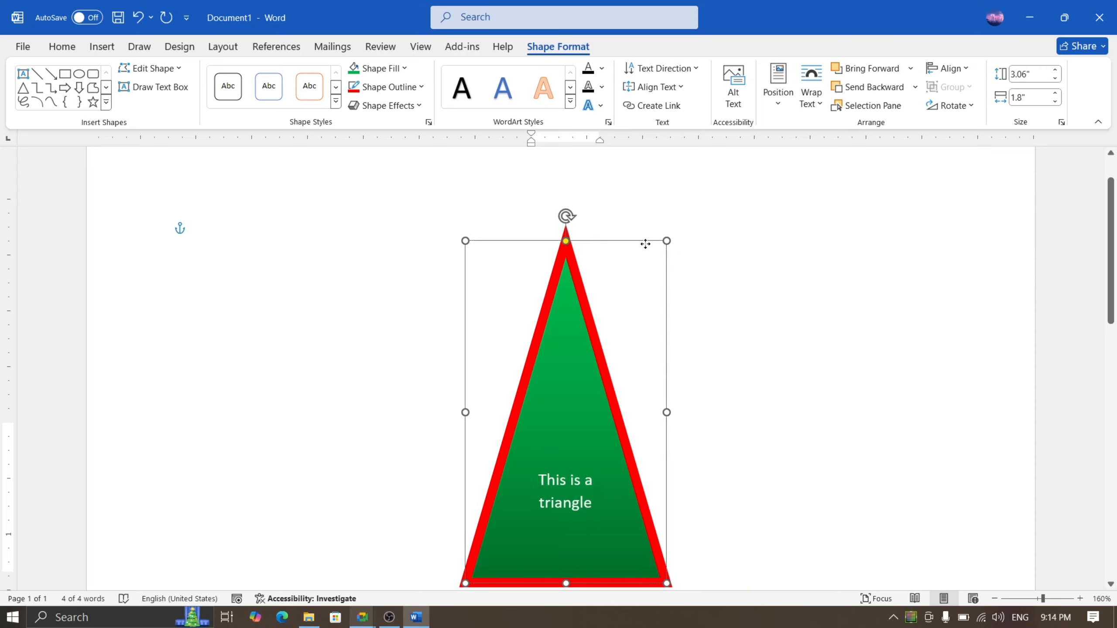
pyautogui.moveTo(613, 242); pyautogui.dragTo(923, 241)
pyautogui.click(207, 248)
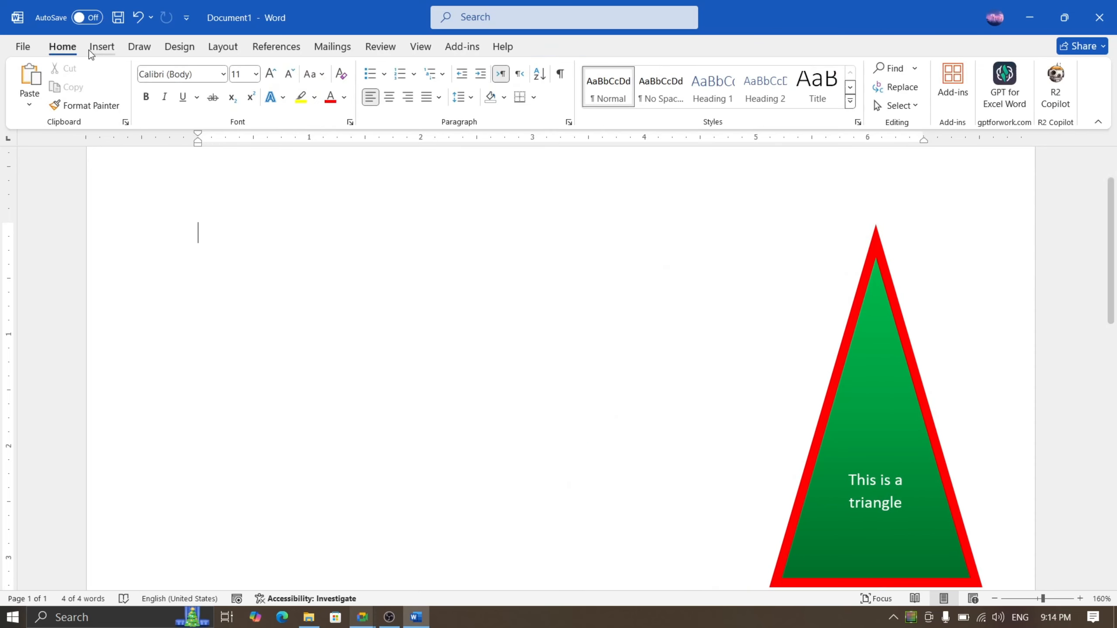
pyautogui.click(102, 46)
pyautogui.click(159, 102)
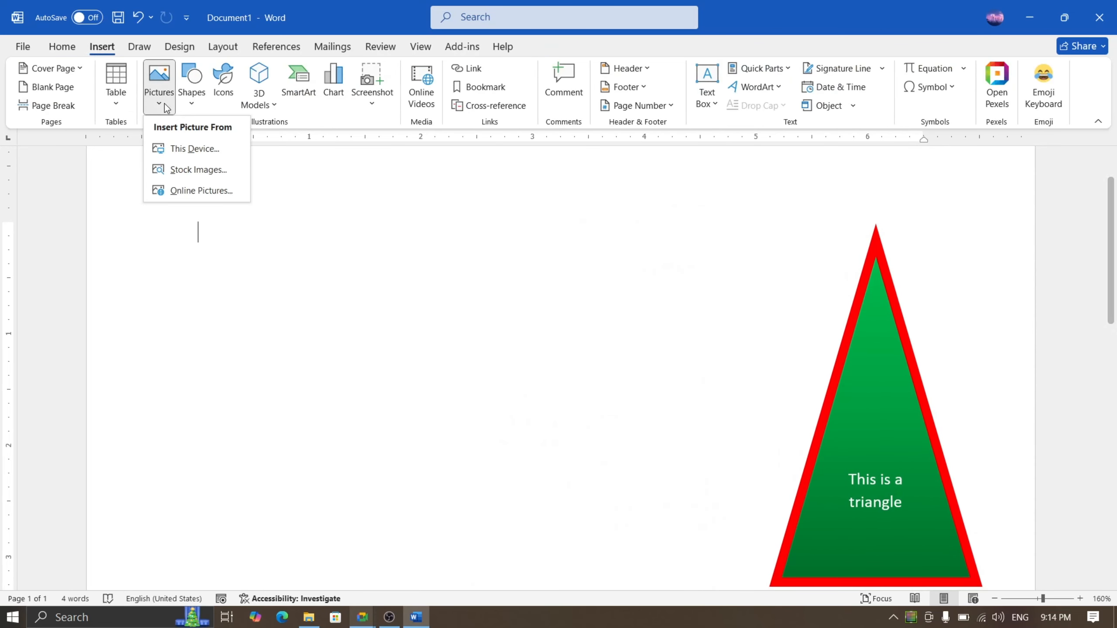
pyautogui.click(183, 148)
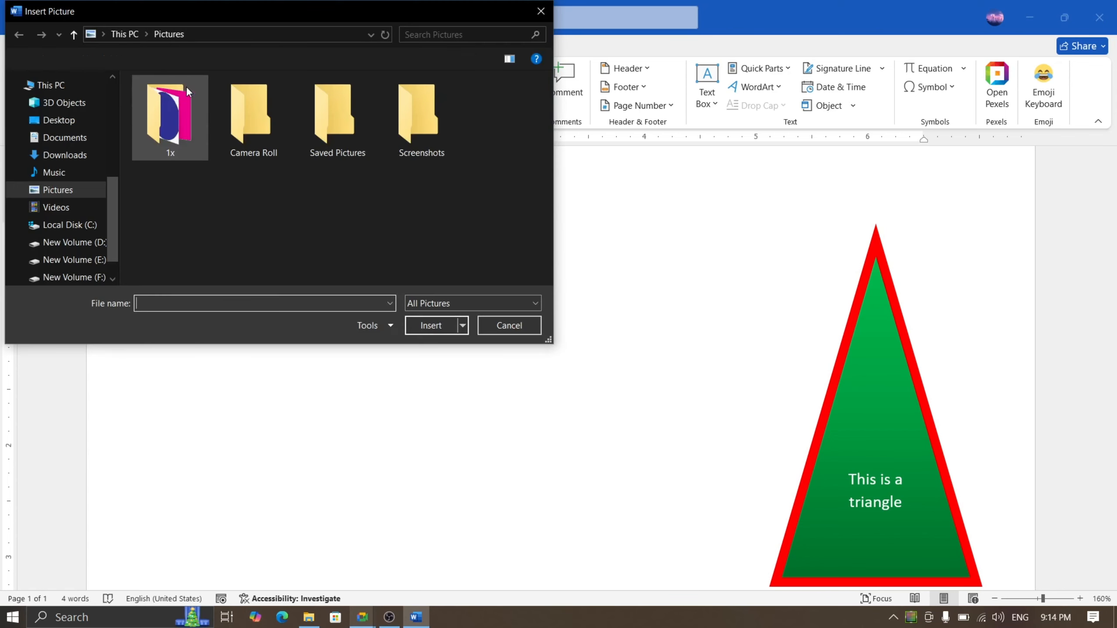
pyautogui.click(86, 260)
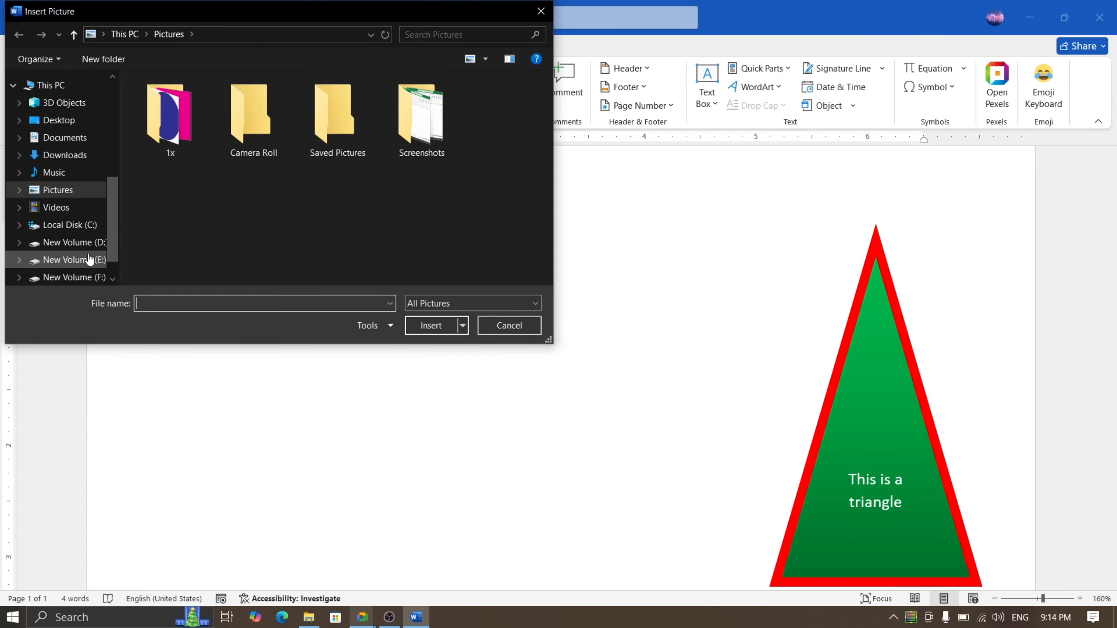
pyautogui.click(85, 211)
pyautogui.click(66, 189)
pyautogui.click(65, 137)
pyautogui.click(65, 155)
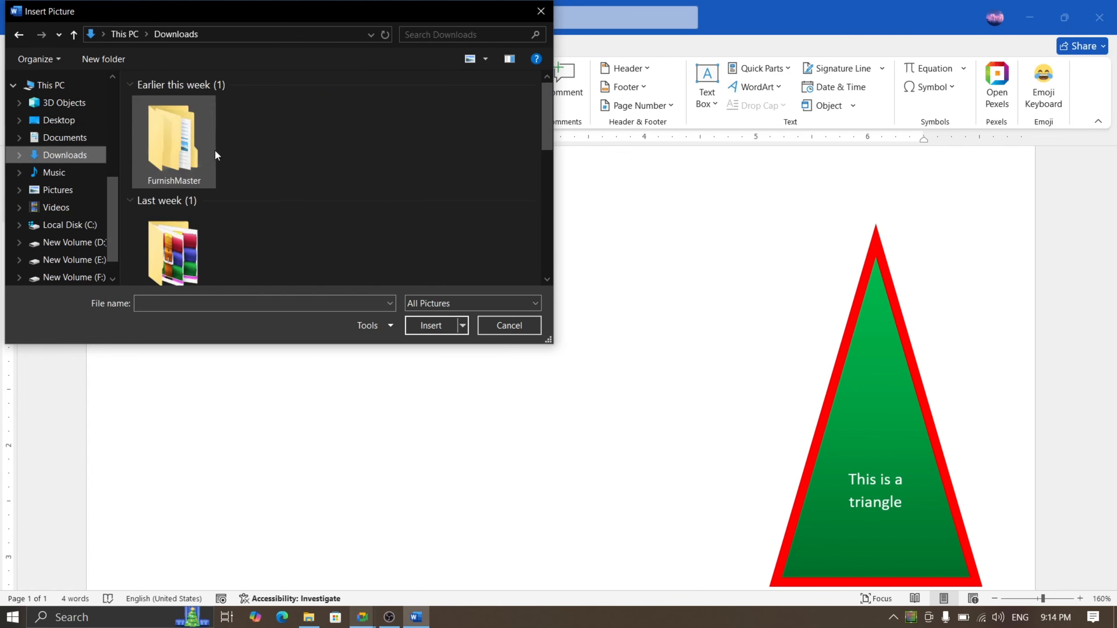
pyautogui.scroll(-3, 252, 180)
pyautogui.click(212, 197)
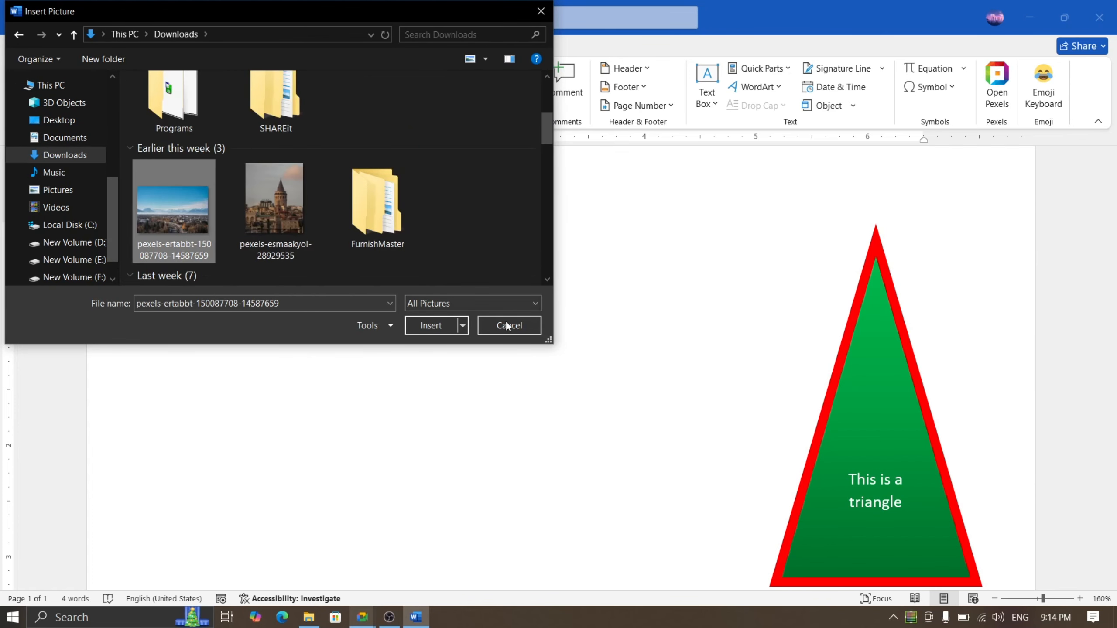
pyautogui.click(436, 326)
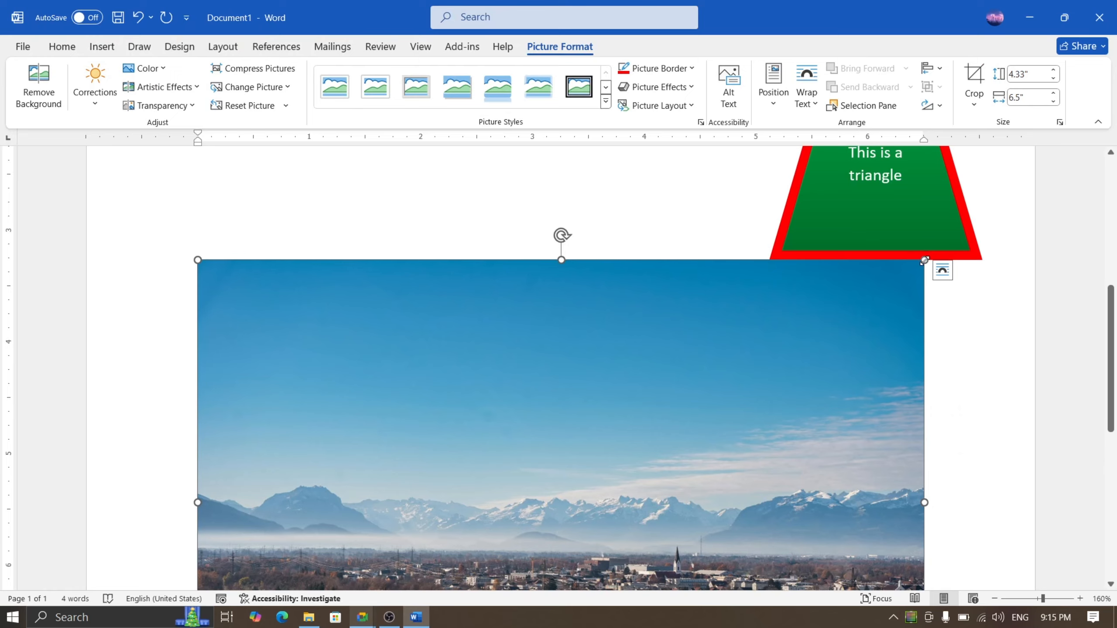
# Shrink the inserted landscape picture proportionally to about 1.93 inches high and 2.89 inches wide.
pyautogui.moveTo(925, 260); pyautogui.dragTo(510, 467)
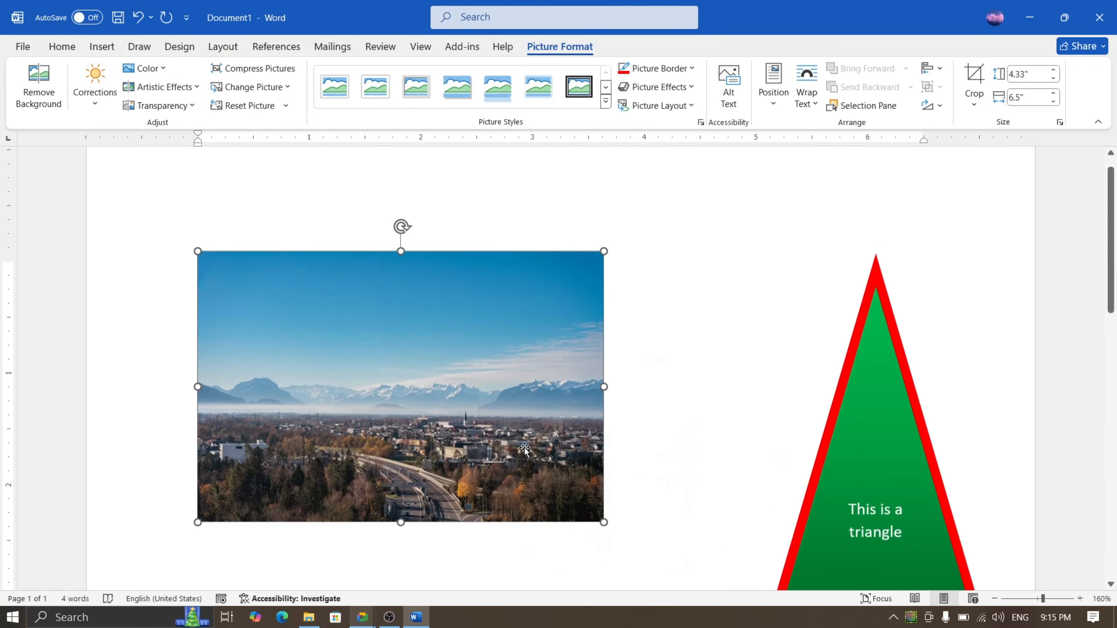
pyautogui.moveTo(605, 261); pyautogui.dragTo(513, 317)
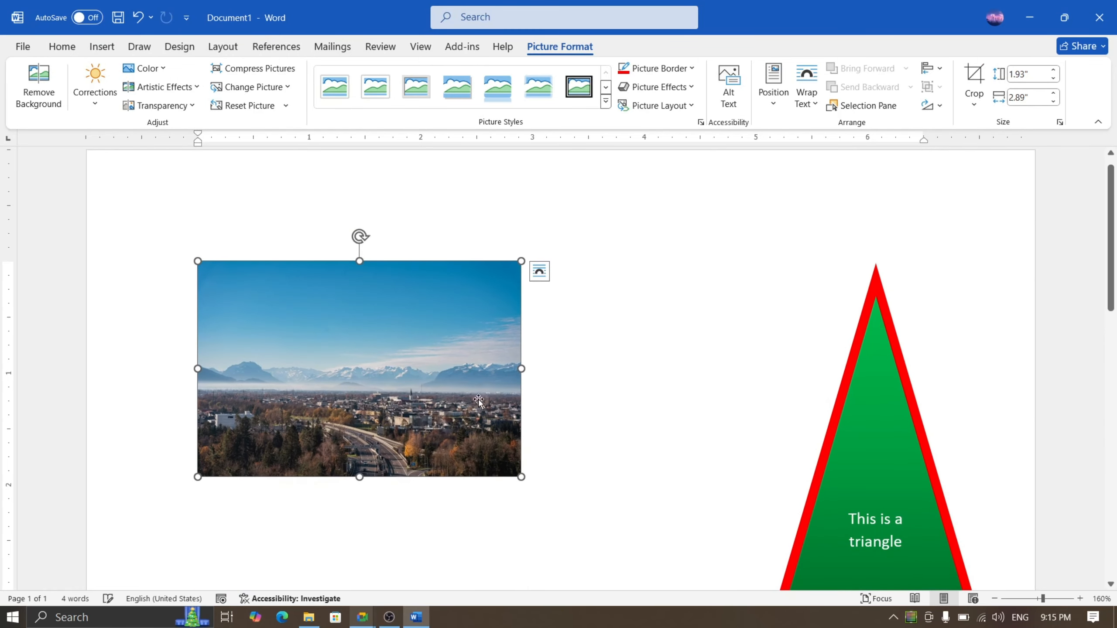
# Try to move the in-line picture rightwards and down the page, and open its layout options.
pyautogui.moveTo(369, 403); pyautogui.dragTo(422, 403)
pyautogui.moveTo(425, 403); pyautogui.dragTo(445, 404)
pyautogui.moveTo(396, 372); pyautogui.dragTo(569, 444)
pyautogui.moveTo(407, 379); pyautogui.dragTo(604, 476)
pyautogui.click(542, 277)
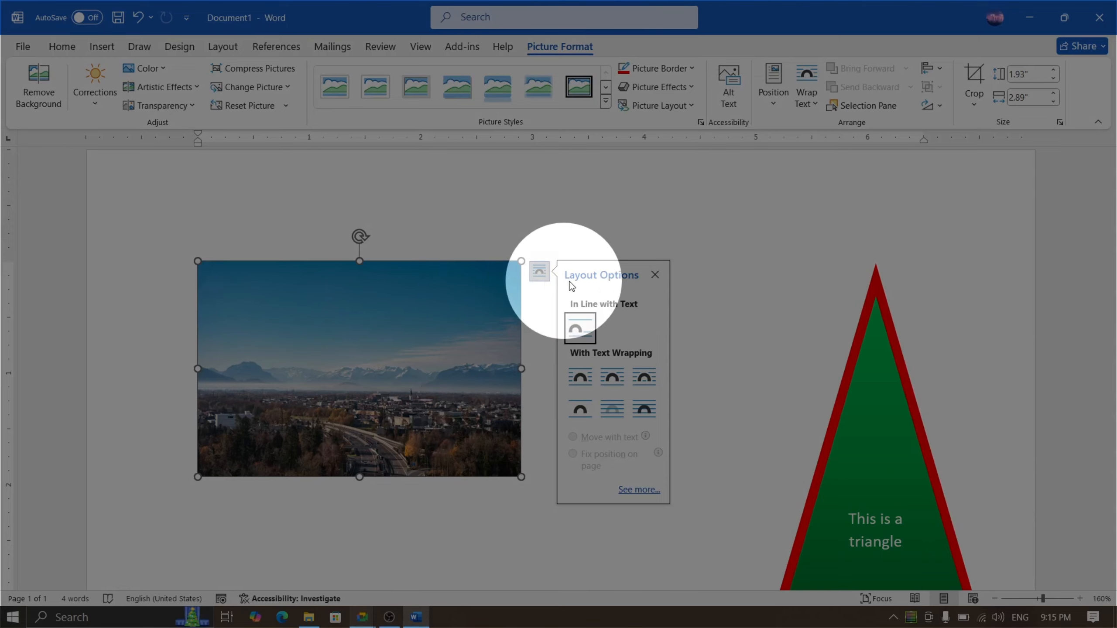
# Check the triangle's text wrapping options and move the triangle about 0.15 inches right.
pyautogui.click(926, 374)
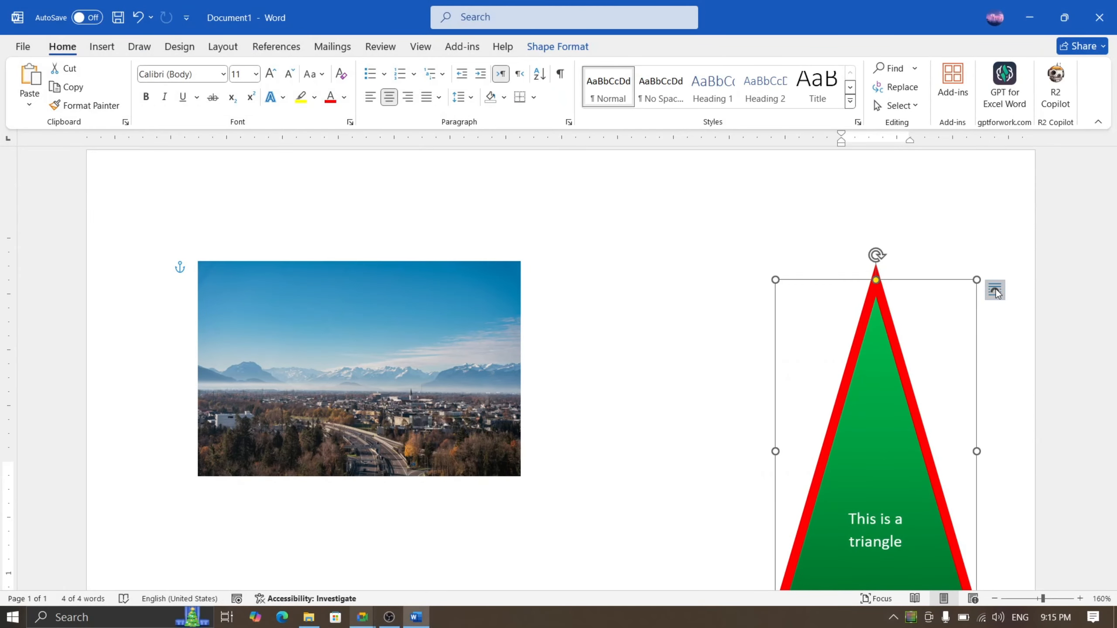
pyautogui.click(995, 291)
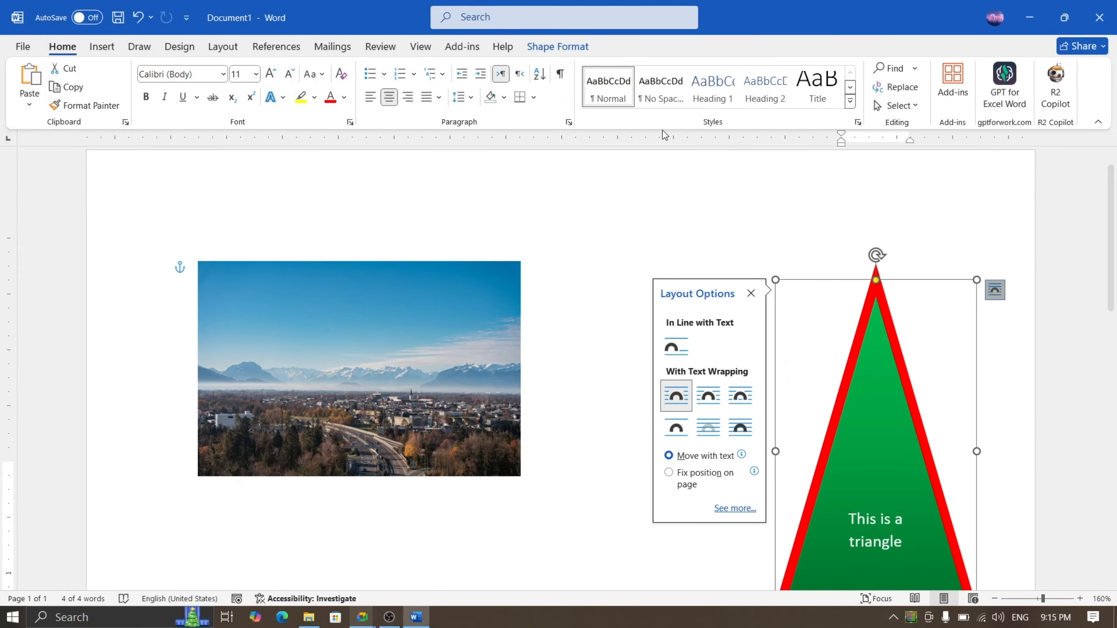
pyautogui.moveTo(860, 412); pyautogui.dragTo(876, 357)
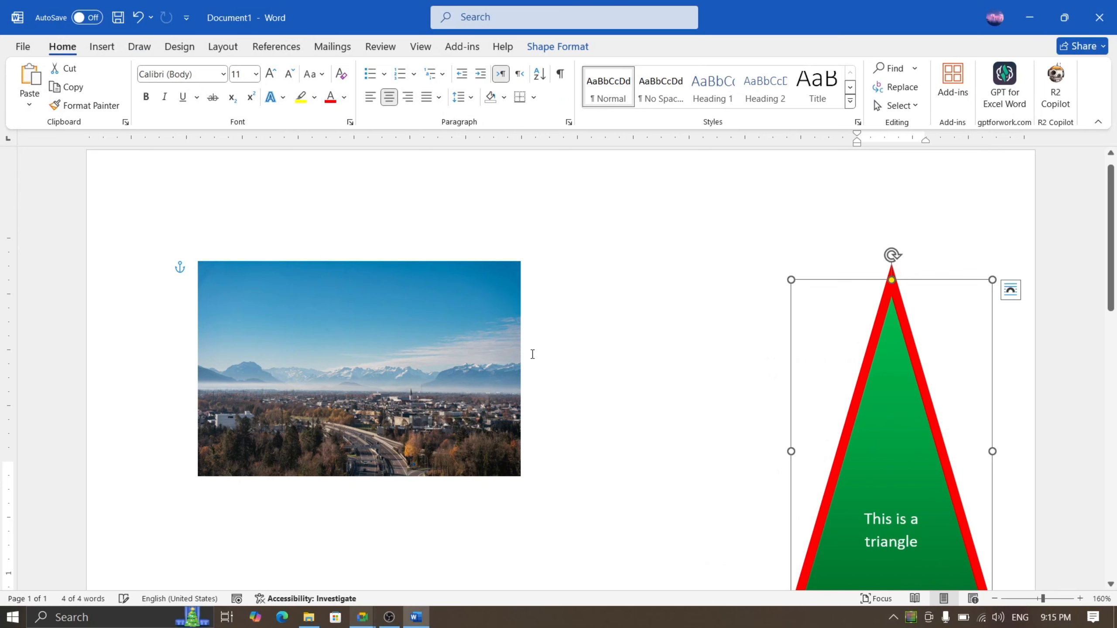
# Set the landscape picture's text wrapping to Through and move it about 0.9 inches right.
pyautogui.click(504, 355)
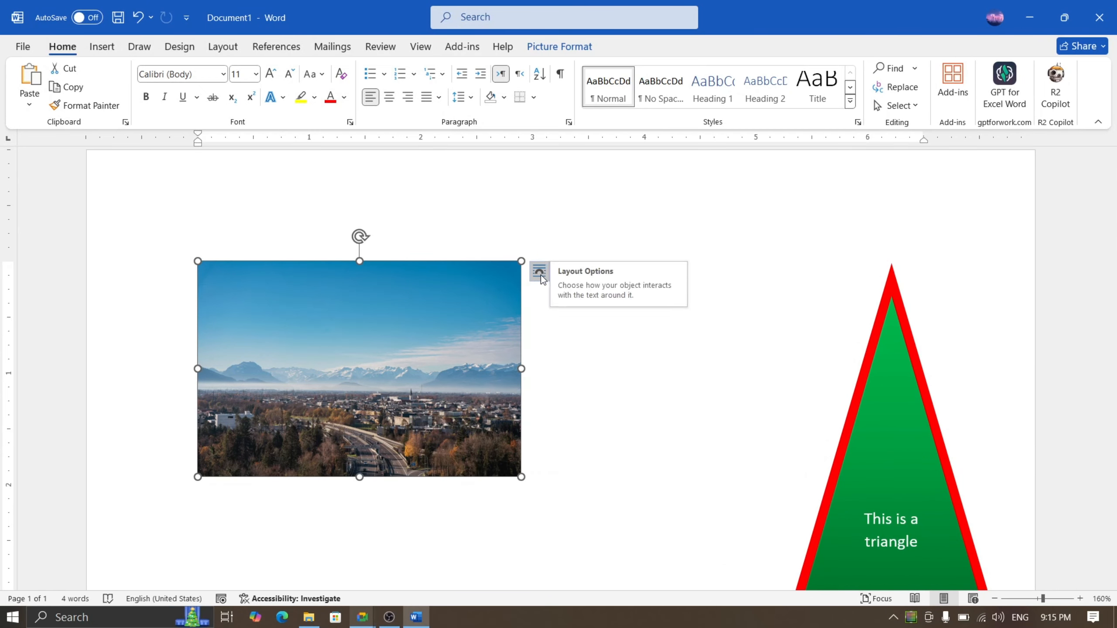
pyautogui.click(541, 274)
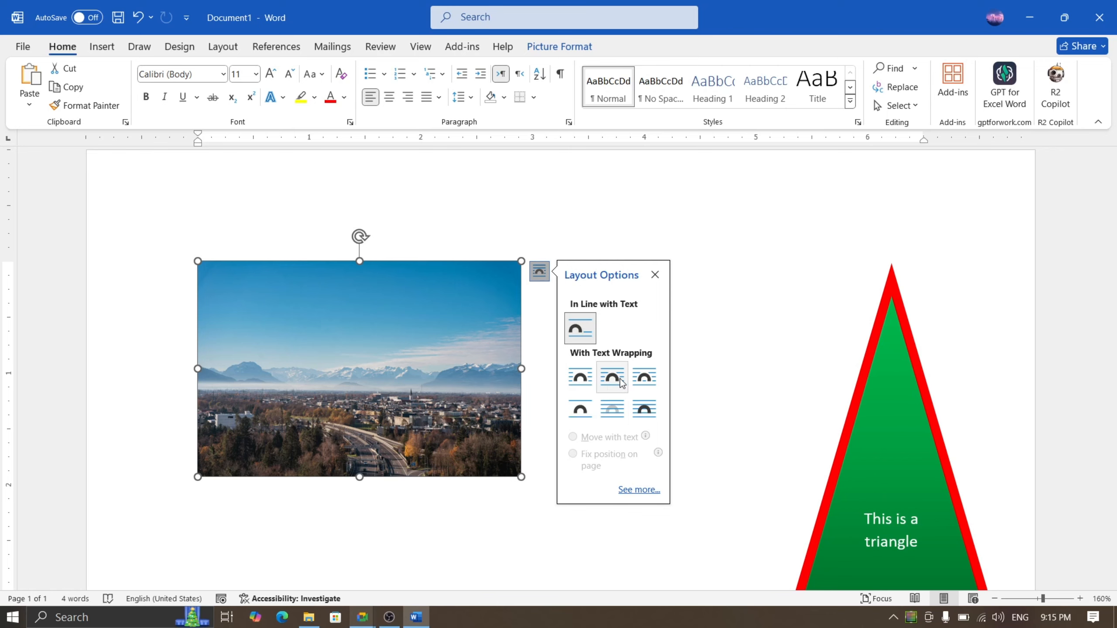
pyautogui.click(645, 377)
pyautogui.moveTo(477, 419); pyautogui.dragTo(577, 419)
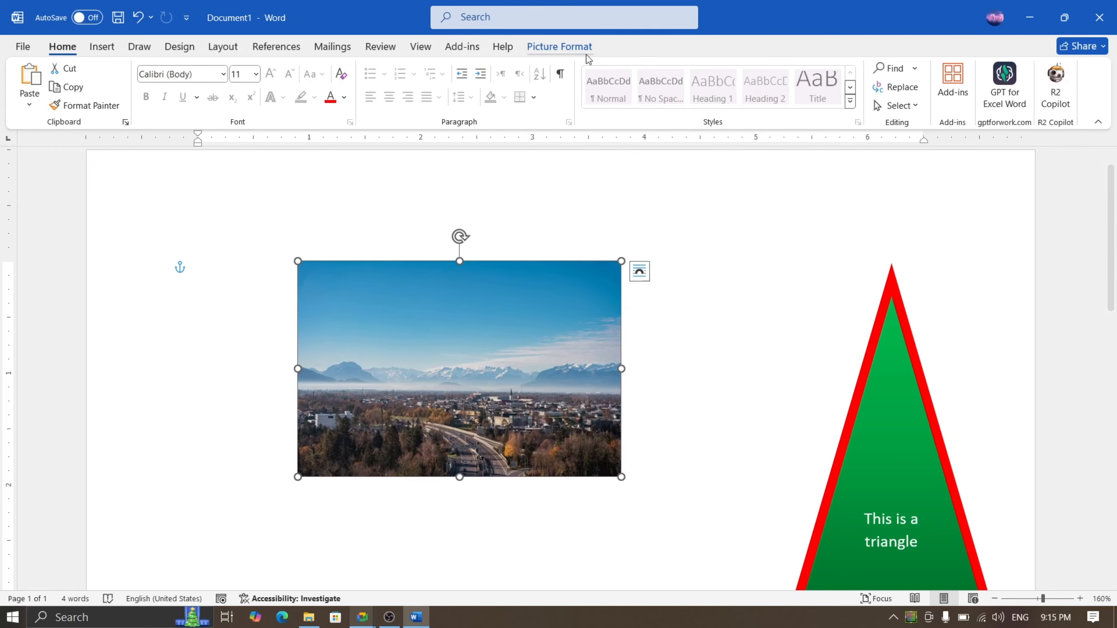
# Start background removal on the landscape picture at 210% zoom.
pyautogui.click(573, 56)
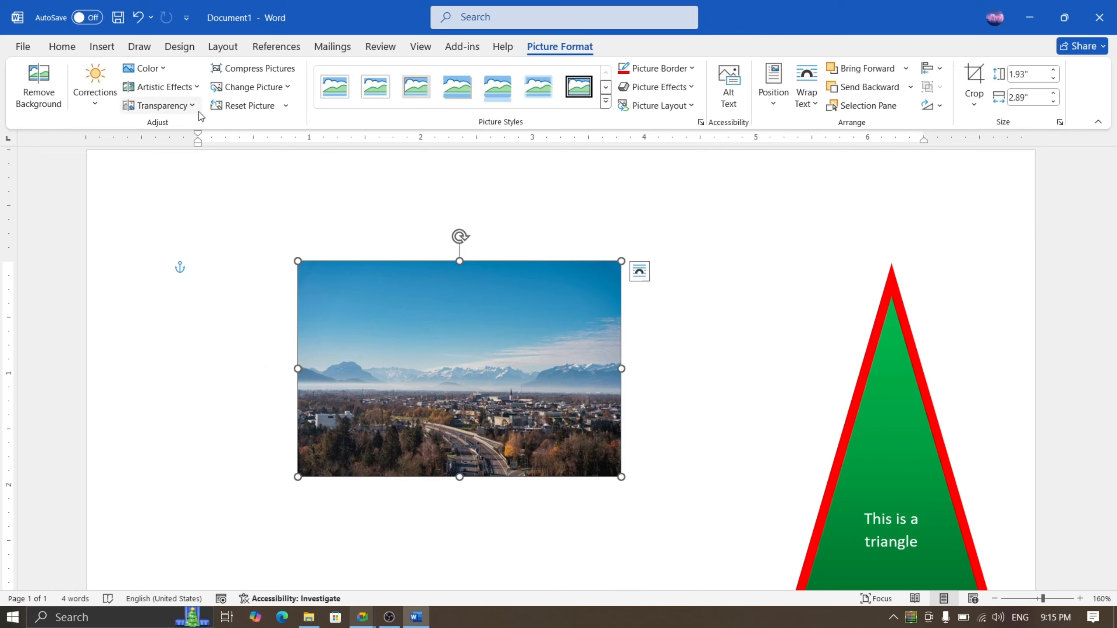
pyautogui.click(39, 100)
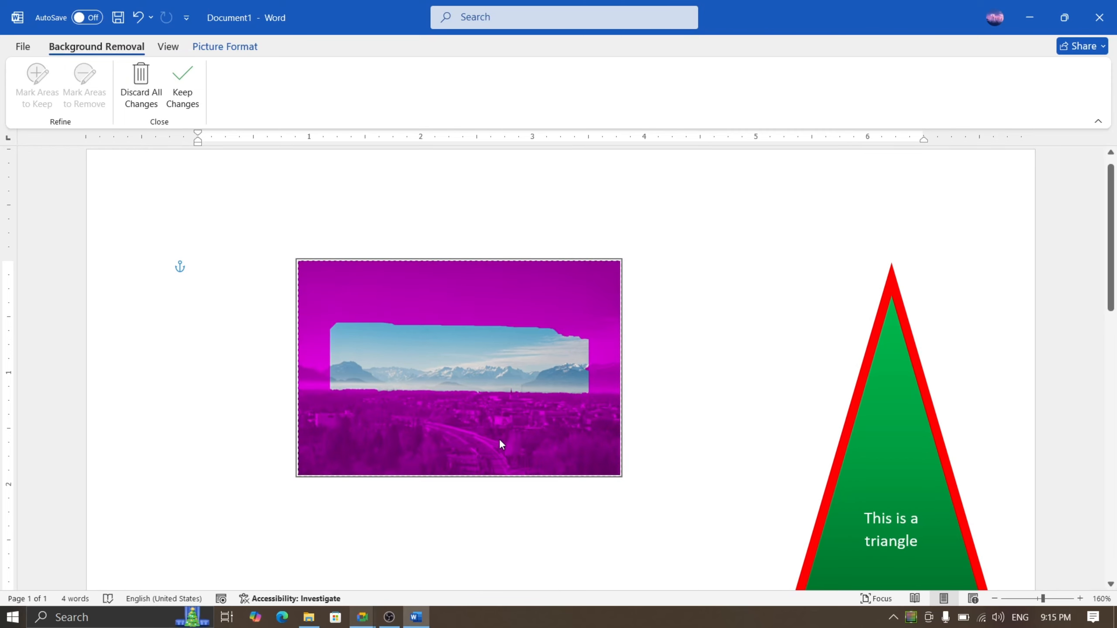
pyautogui.scroll(5, 473, 414)
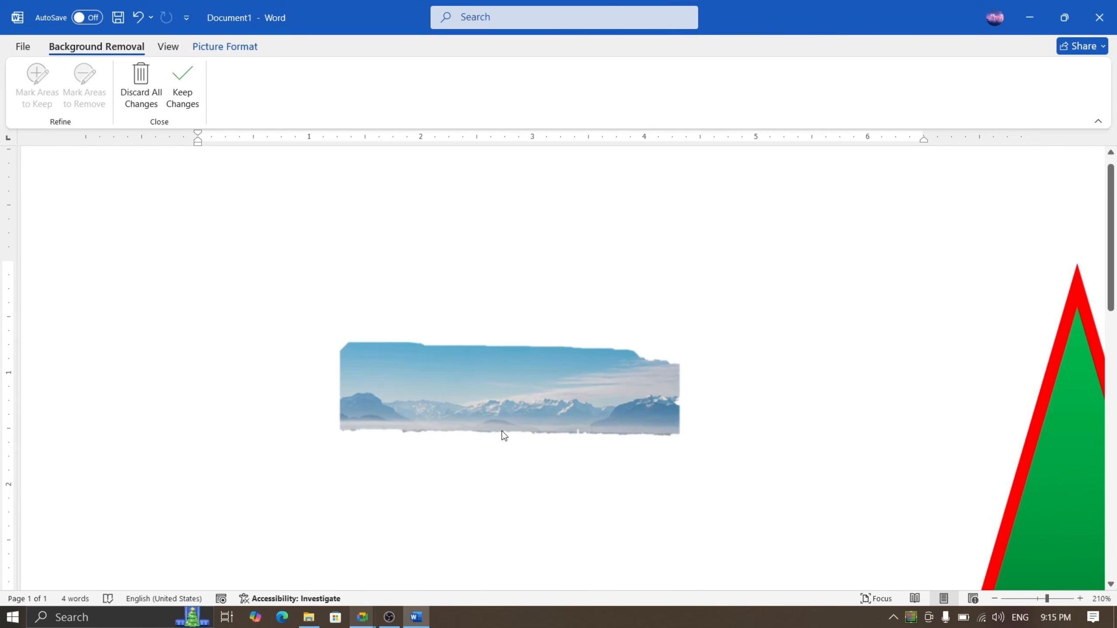
pyautogui.scroll(1, 541, 341)
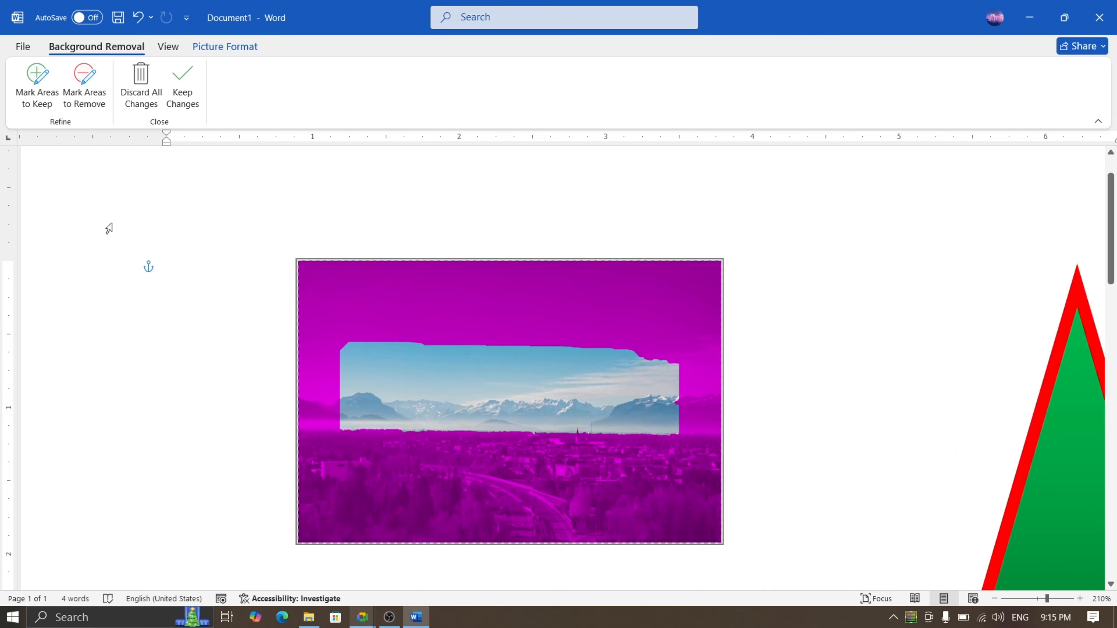
# Mark the landscape picture's cityscape, trees, road and surrounding edges as areas to keep in the background removal.
pyautogui.click(41, 98)
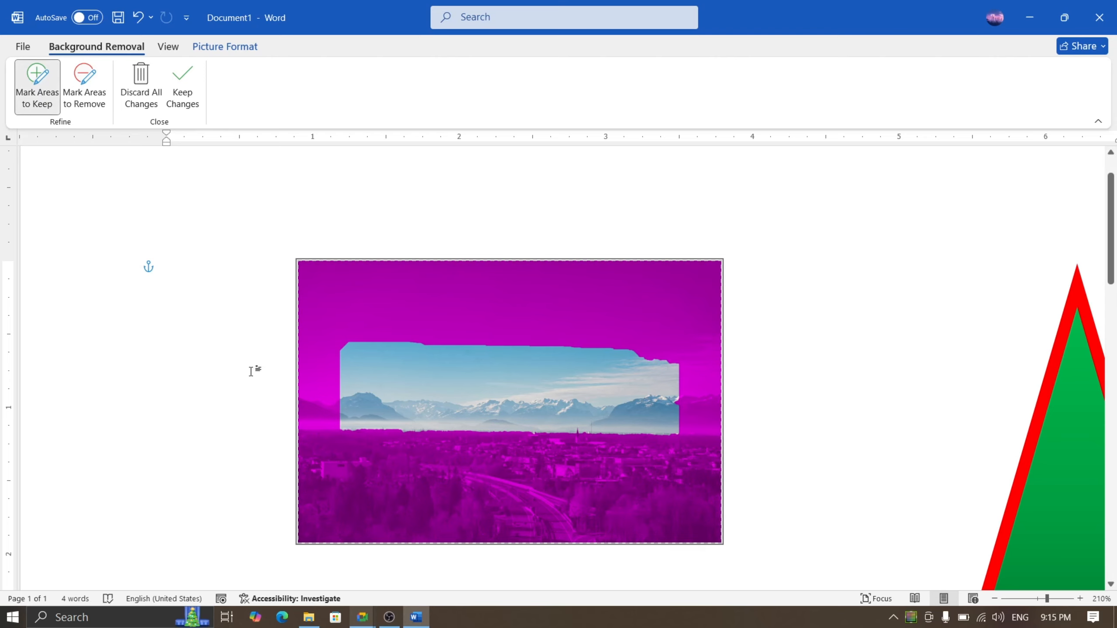
pyautogui.moveTo(316, 447); pyautogui.dragTo(387, 500)
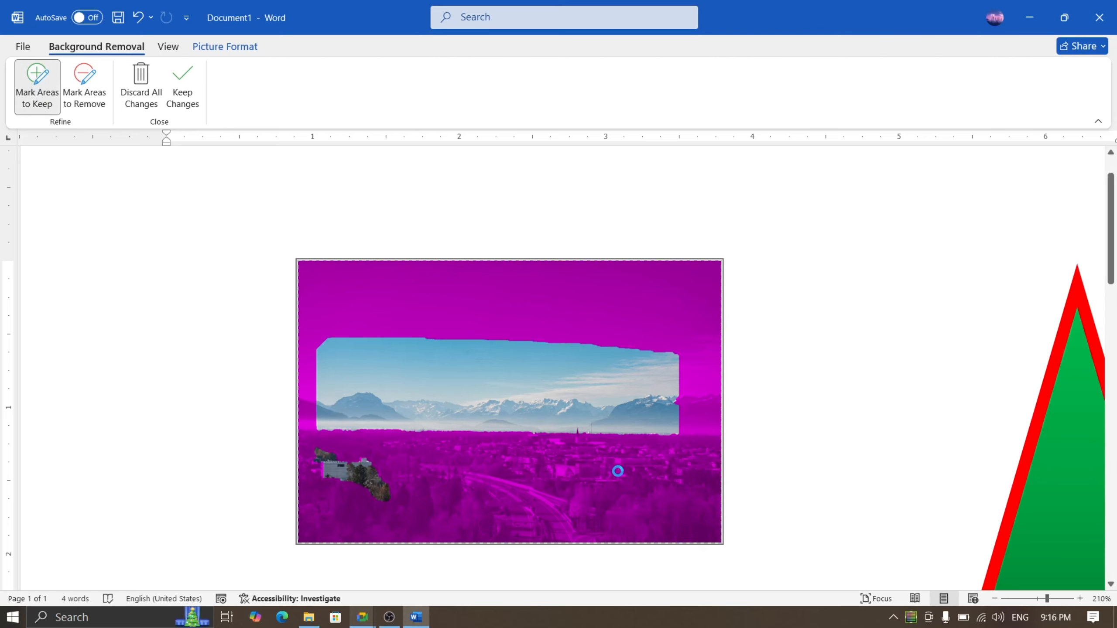
pyautogui.moveTo(681, 434); pyautogui.dragTo(680, 453)
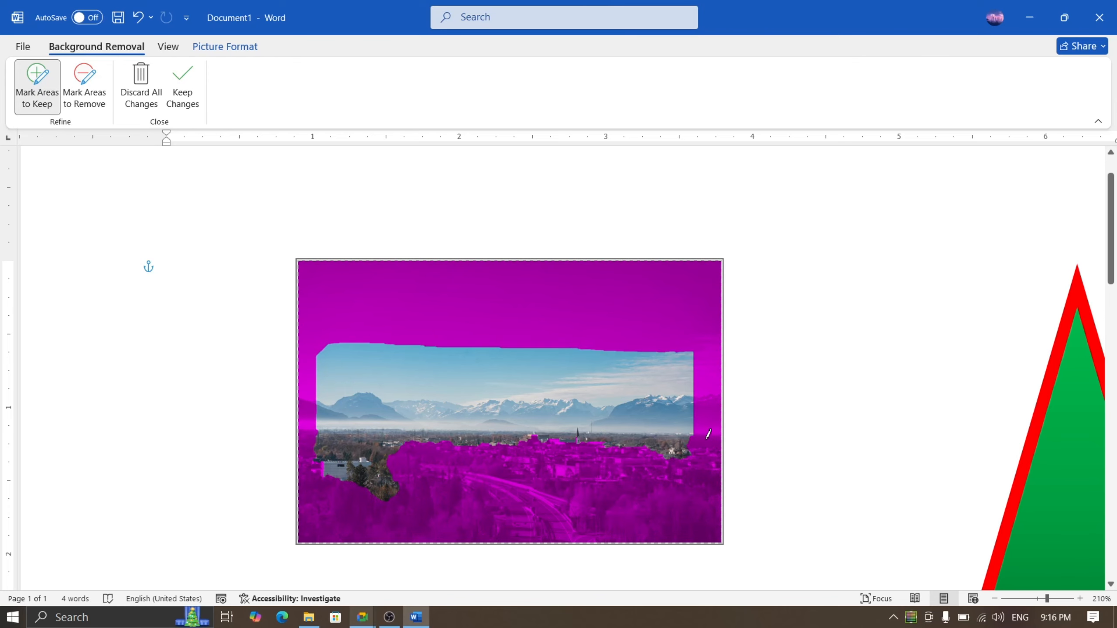
pyautogui.moveTo(677, 441)
pyautogui.mouseDown()
pyautogui.moveTo(717, 460)
pyautogui.moveTo(530, 462)
pyautogui.moveTo(399, 496)
pyautogui.moveTo(707, 501)
pyautogui.moveTo(632, 519)
pyautogui.moveTo(403, 524)
pyautogui.moveTo(318, 496)
pyautogui.moveTo(305, 438)
pyautogui.moveTo(634, 473)
pyautogui.moveTo(444, 500)
pyautogui.moveTo(700, 481)
pyautogui.mouseUp()
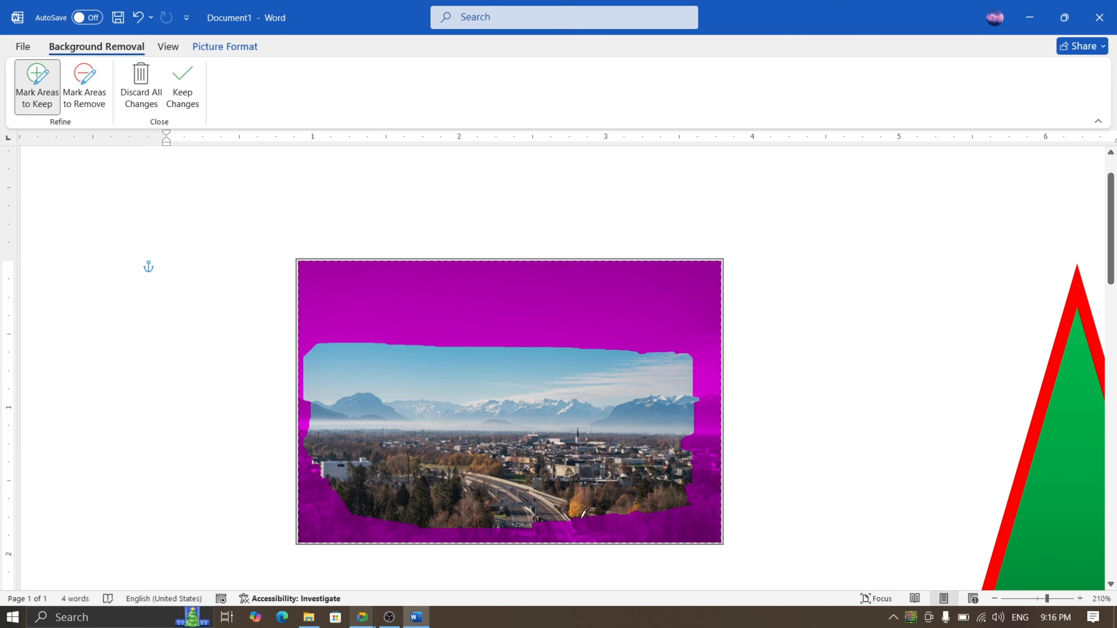
pyautogui.moveTo(706, 449)
pyautogui.mouseDown()
pyautogui.moveTo(715, 494)
pyautogui.moveTo(642, 530)
pyautogui.moveTo(330, 526)
pyautogui.moveTo(300, 469)
pyautogui.mouseUp()
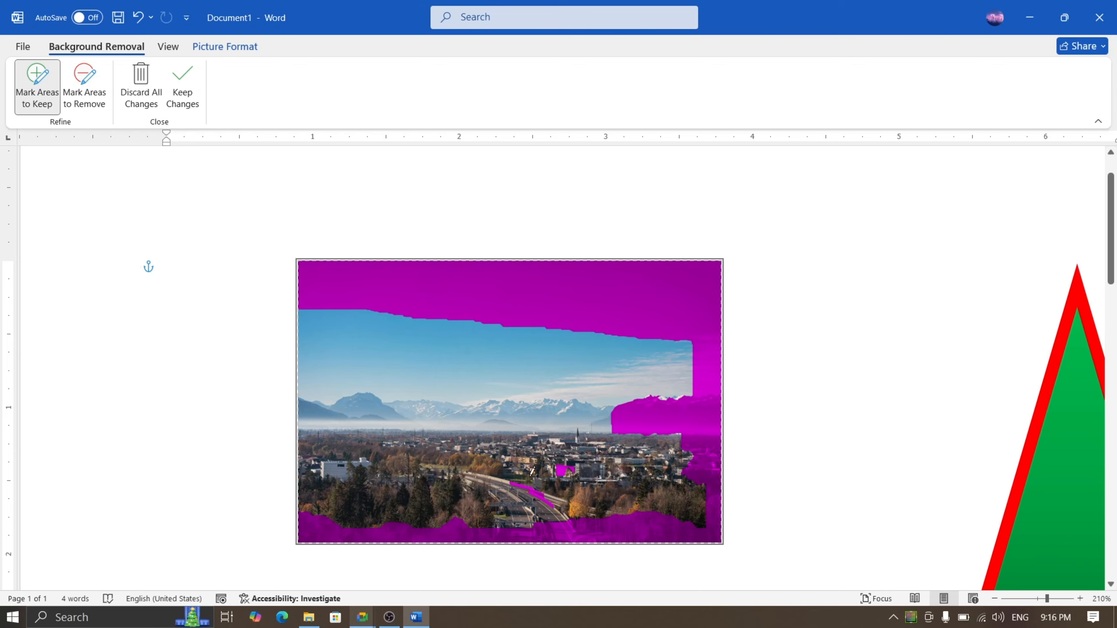
pyautogui.moveTo(645, 410)
pyautogui.mouseDown()
pyautogui.moveTo(714, 437)
pyautogui.moveTo(713, 516)
pyautogui.moveTo(410, 528)
pyautogui.moveTo(332, 527)
pyautogui.moveTo(314, 512)
pyautogui.mouseUp()
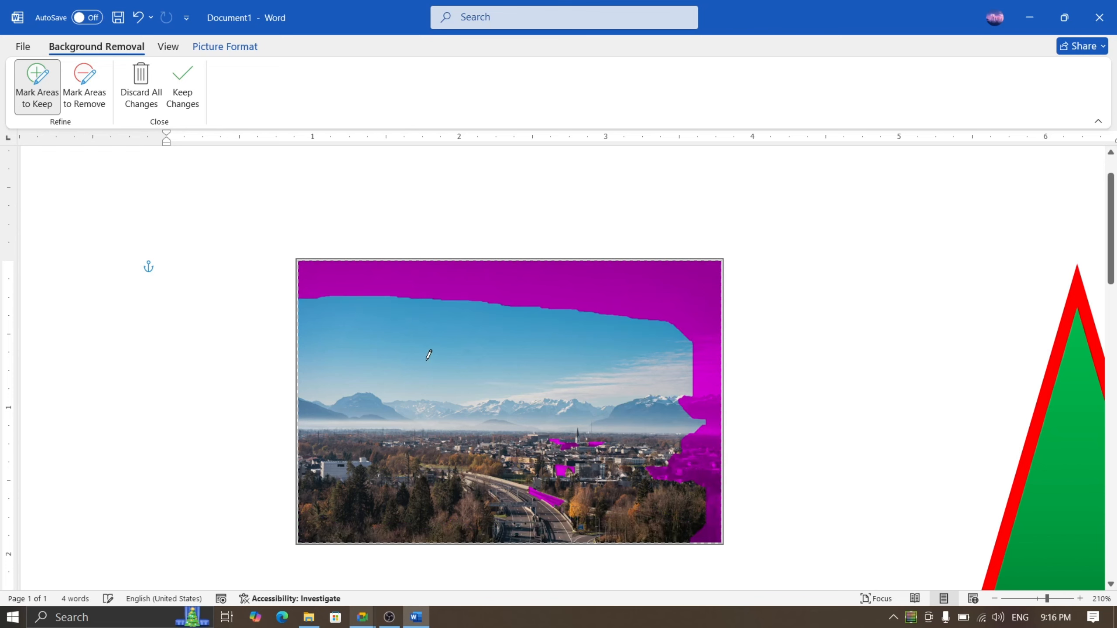
pyautogui.moveTo(696, 416)
pyautogui.mouseDown()
pyautogui.moveTo(713, 412)
pyautogui.moveTo(709, 473)
pyautogui.moveTo(669, 444)
pyautogui.moveTo(717, 489)
pyautogui.moveTo(668, 540)
pyautogui.moveTo(626, 491)
pyautogui.mouseUp()
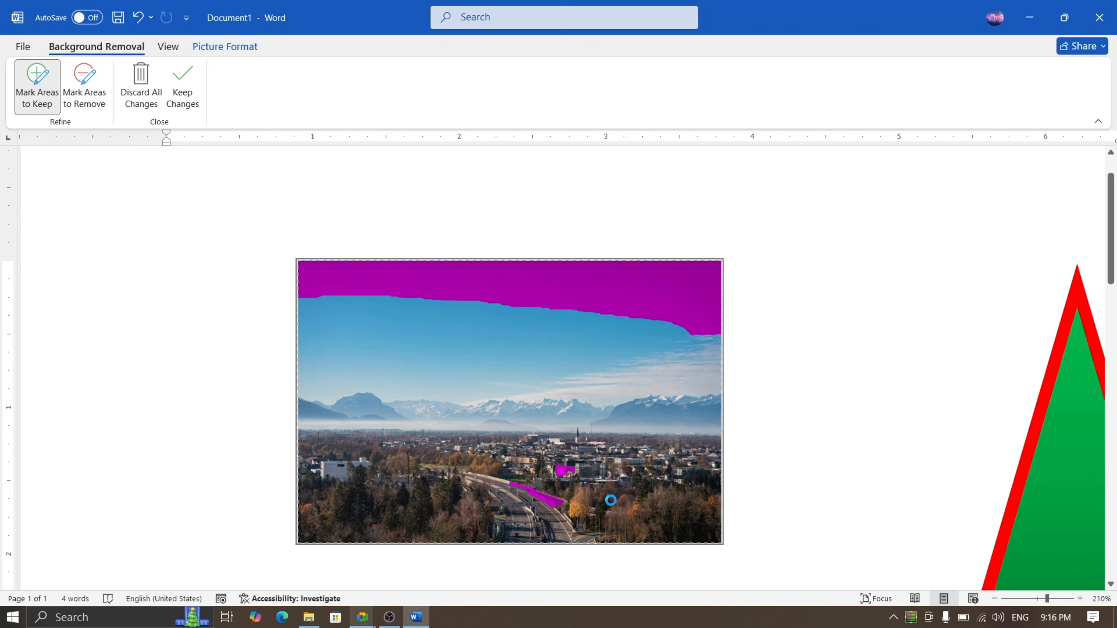
pyautogui.moveTo(577, 463); pyautogui.dragTo(510, 489)
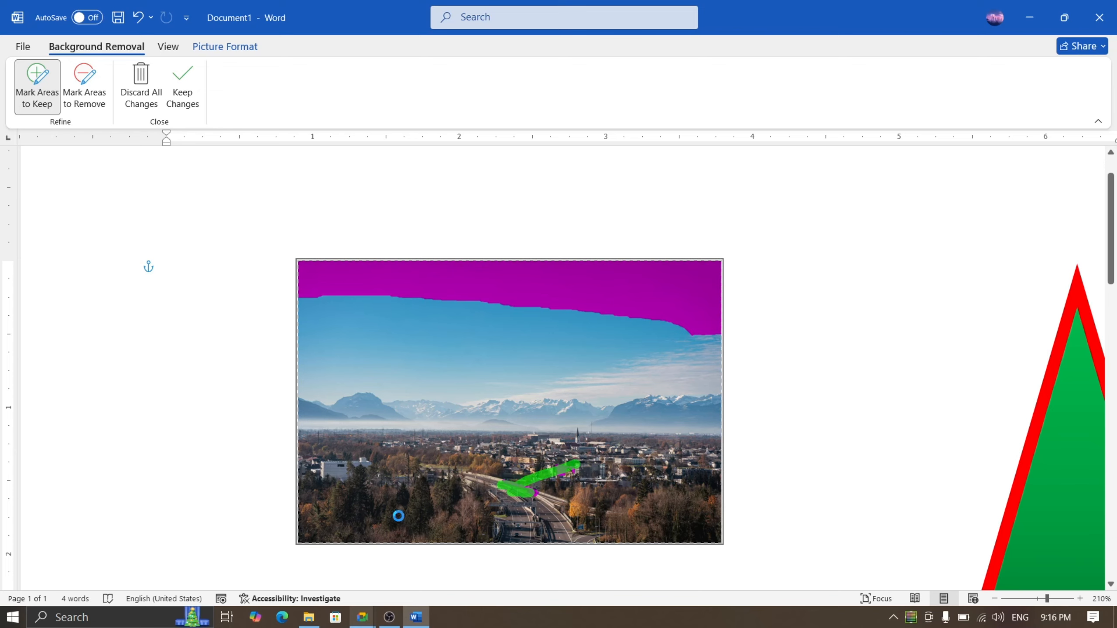
pyautogui.moveTo(500, 471)
pyautogui.mouseDown()
pyautogui.moveTo(574, 502)
pyautogui.moveTo(515, 478)
pyautogui.mouseUp()
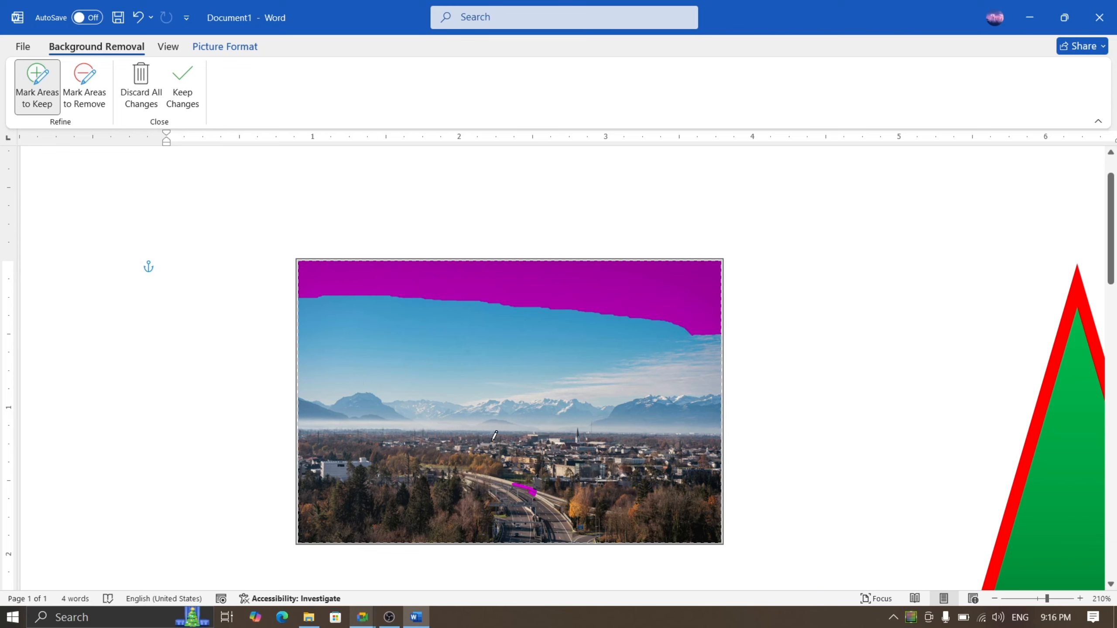
pyautogui.moveTo(495, 436)
pyautogui.mouseDown()
pyautogui.moveTo(548, 500)
pyautogui.moveTo(489, 484)
pyautogui.moveTo(513, 483)
pyautogui.mouseUp()
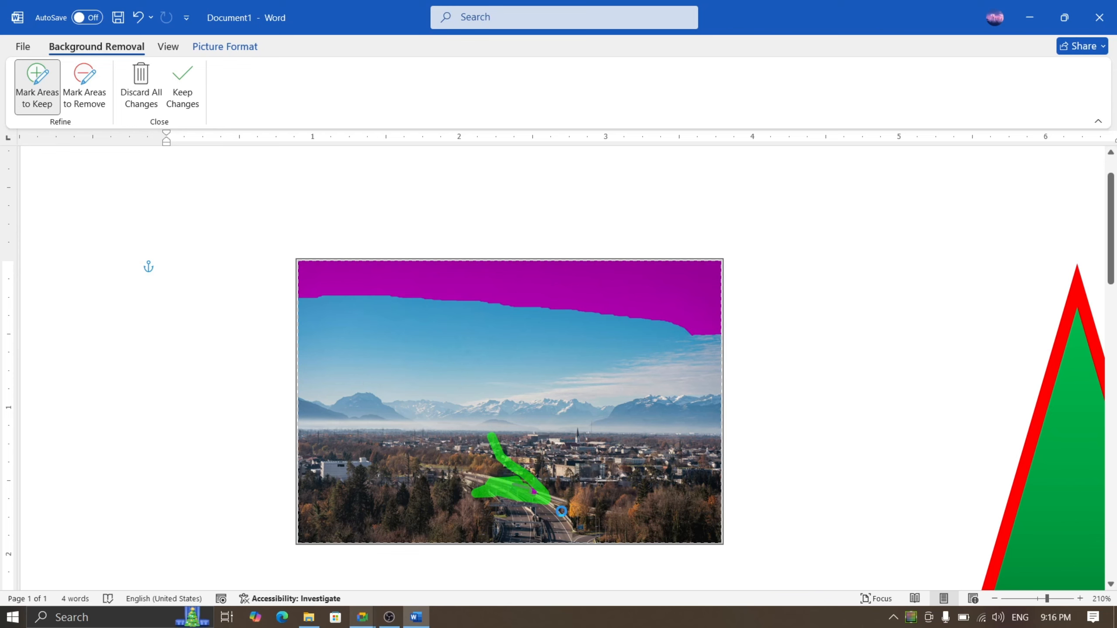
# Mark the sky as an area to remove and the mountain range as an area to keep, and apply the background removal.
pyautogui.click(85, 95)
pyautogui.moveTo(350, 314)
pyautogui.mouseDown()
pyautogui.moveTo(359, 334)
pyautogui.moveTo(665, 383)
pyautogui.mouseUp()
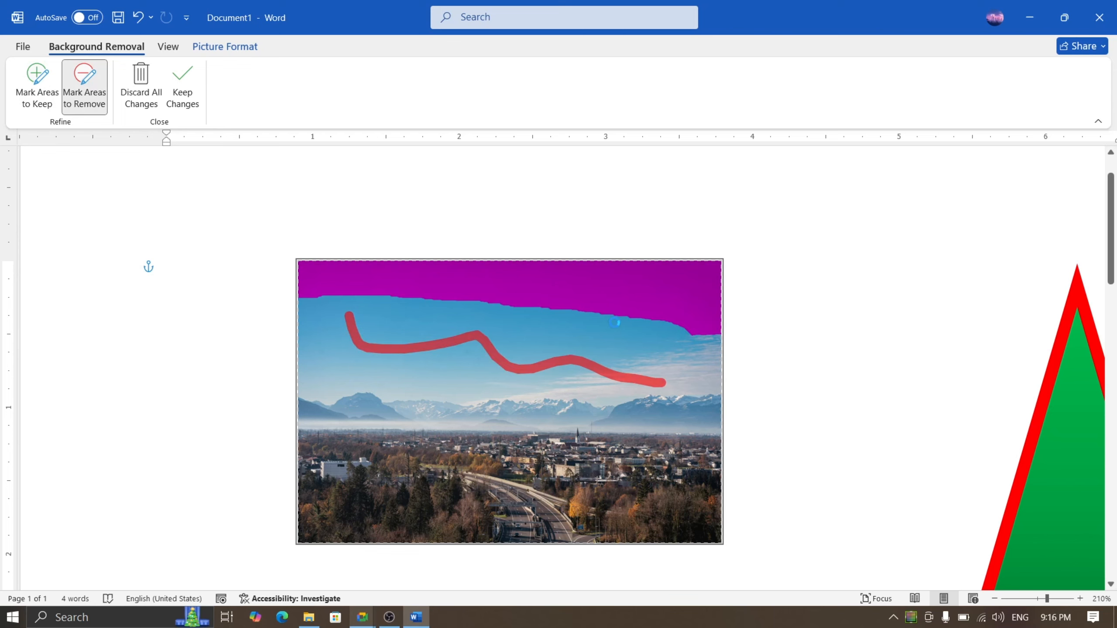
pyautogui.click(54, 96)
pyautogui.moveTo(310, 402); pyautogui.dragTo(618, 422)
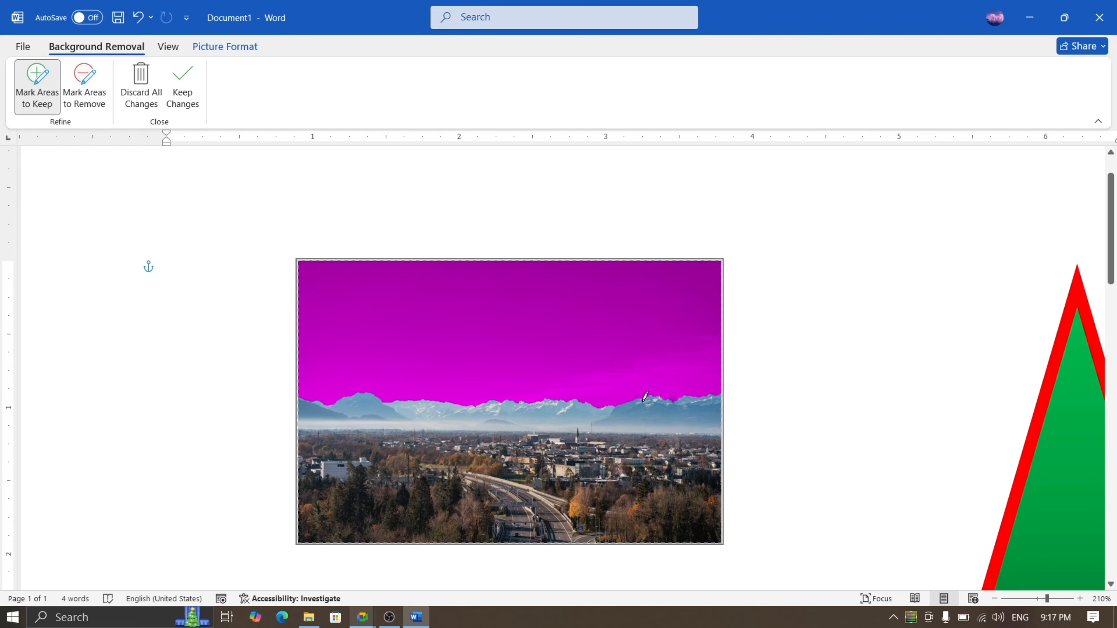
pyautogui.click(182, 88)
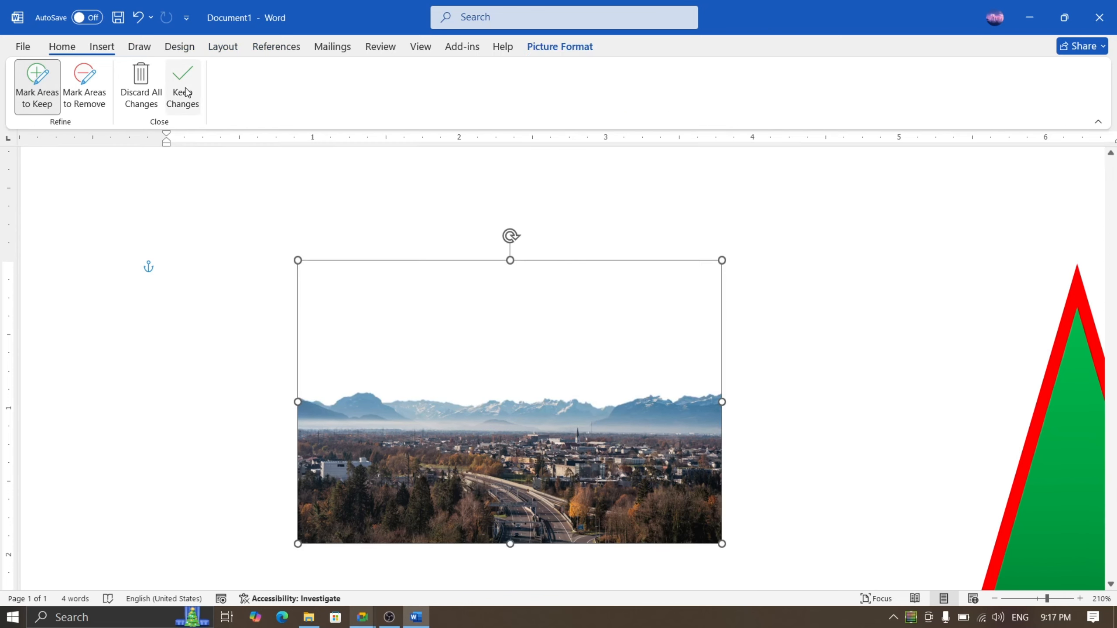
# Shift the cut-out landscape picture slightly right and down, and discard all its background removal changes.
pyautogui.moveTo(568, 435); pyautogui.dragTo(598, 488)
pyautogui.keyDown('ctrl'); pyautogui.scroll(-3, 618, 475); pyautogui.keyUp('ctrl')
pyautogui.keyDown('ctrl'); pyautogui.scroll(-5, 618, 475); pyautogui.keyUp('ctrl')
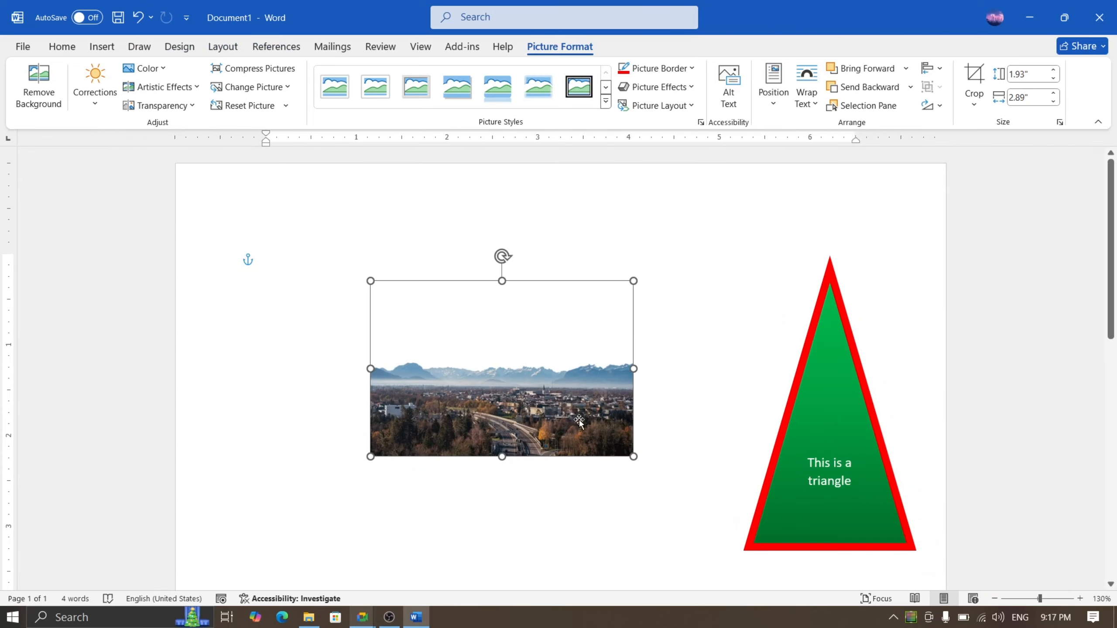
pyautogui.moveTo(584, 410); pyautogui.dragTo(563, 420)
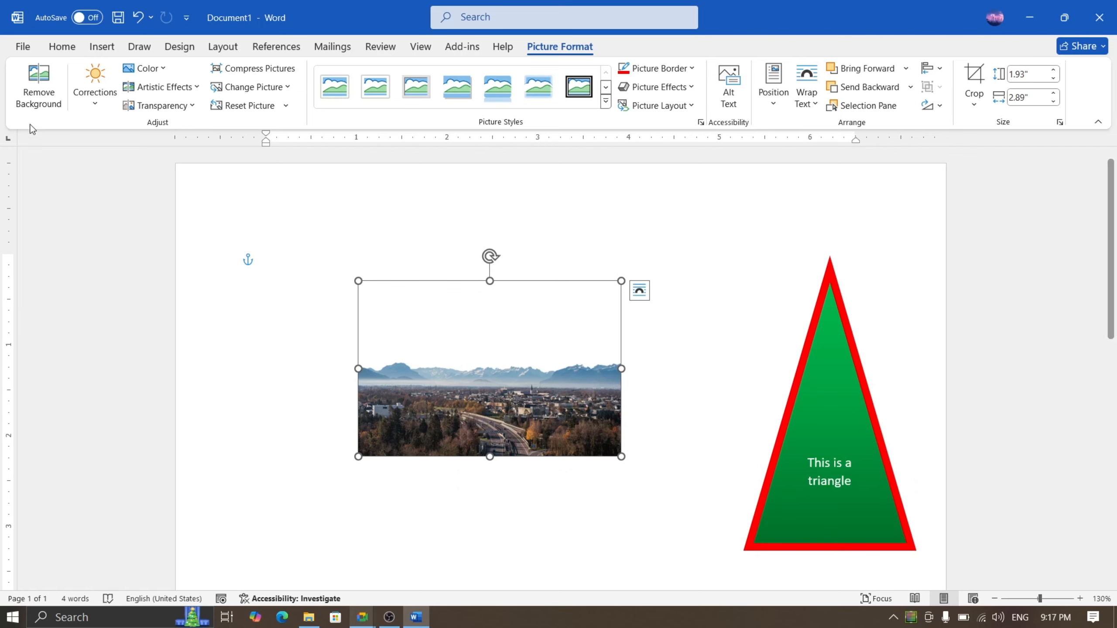
pyautogui.click(44, 98)
pyautogui.click(156, 98)
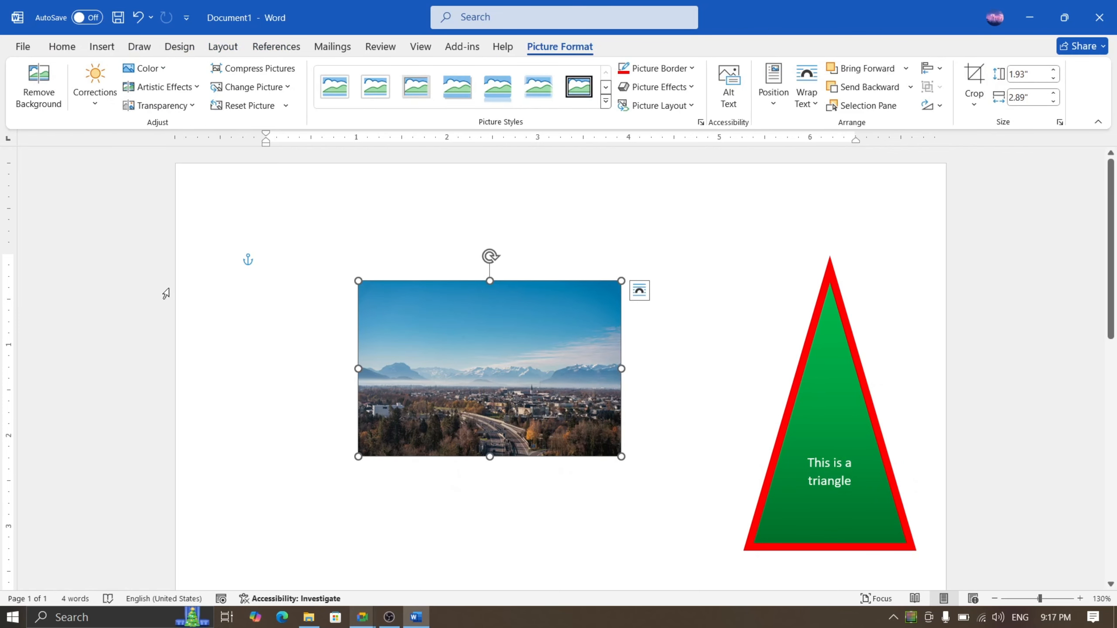
# Preview brightness and contrast corrections on the landscape picture and look over its color options.
pyautogui.click(80, 84)
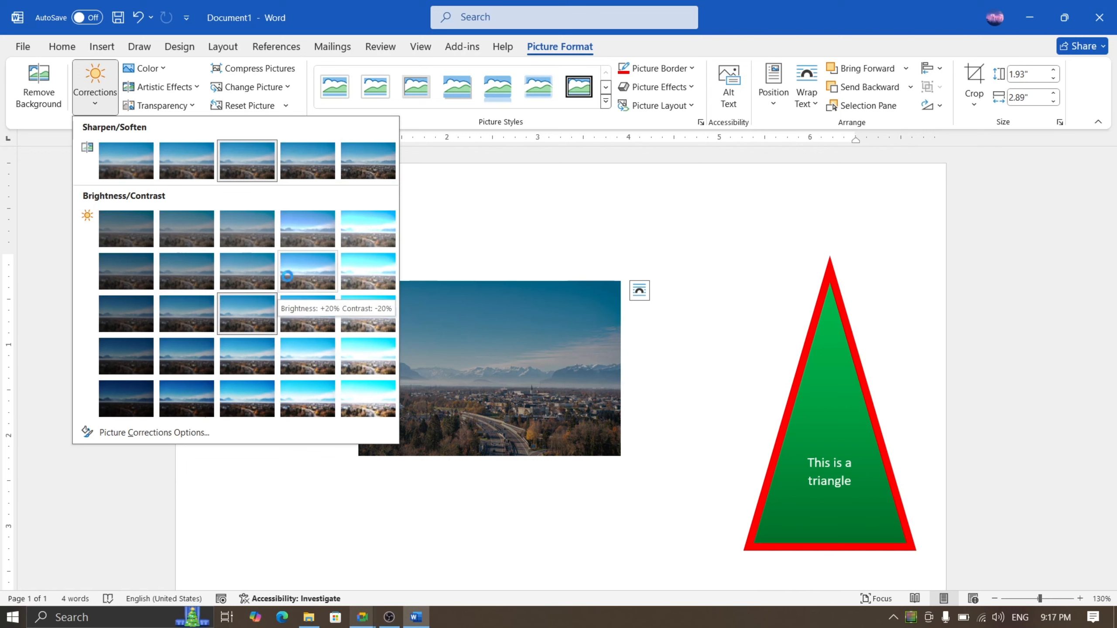
pyautogui.click(95, 88)
pyautogui.click(166, 68)
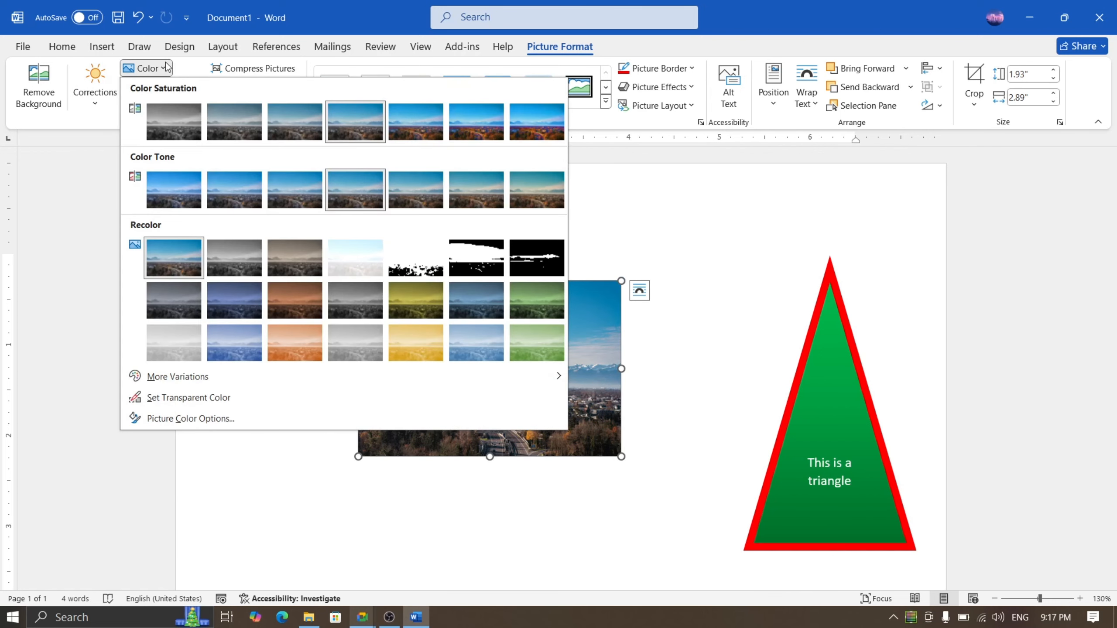
pyautogui.click(573, 439)
# Move the landscape picture about 2.4 inches right and 0.3 inches up so it overlaps the triangle.
pyautogui.moveTo(512, 398); pyautogui.dragTo(731, 371)
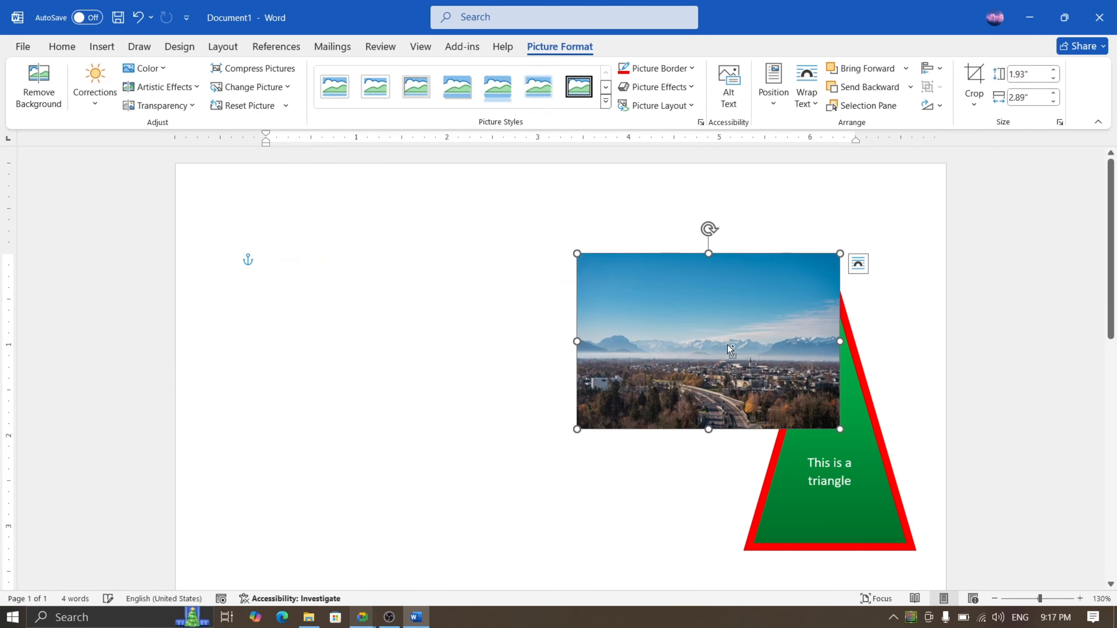
pyautogui.scroll(4, 713, 351)
pyautogui.scroll(4, 713, 351)
pyautogui.click(673, 369)
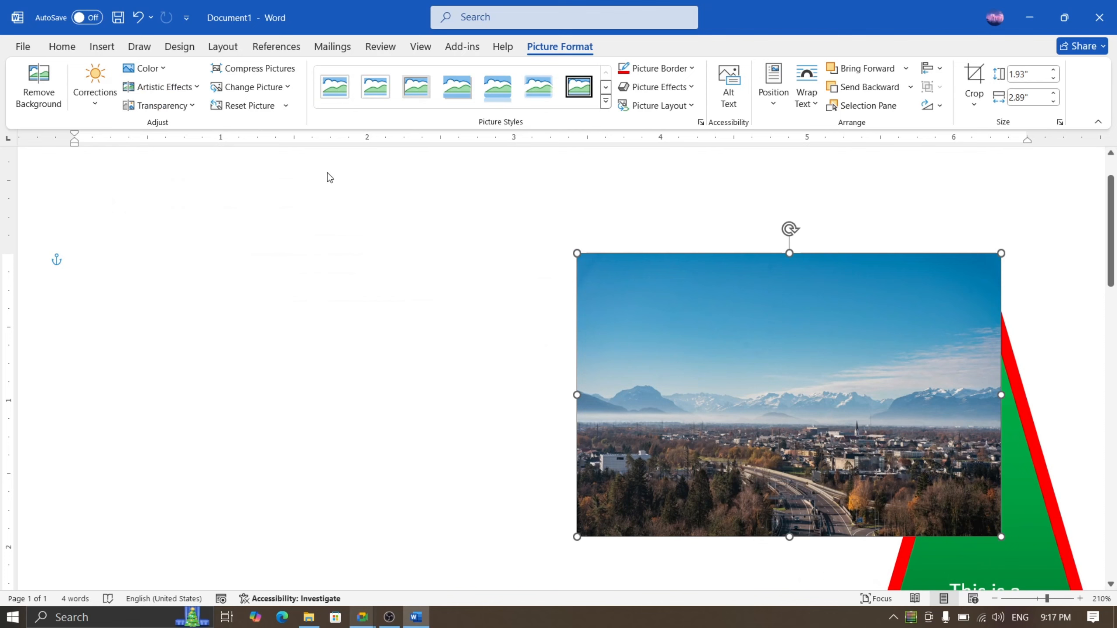
# Preview the Blue, Accent color 5 Light recolor, the Cutout artistic effect and 80% transparency on the picture.
pyautogui.click(152, 70)
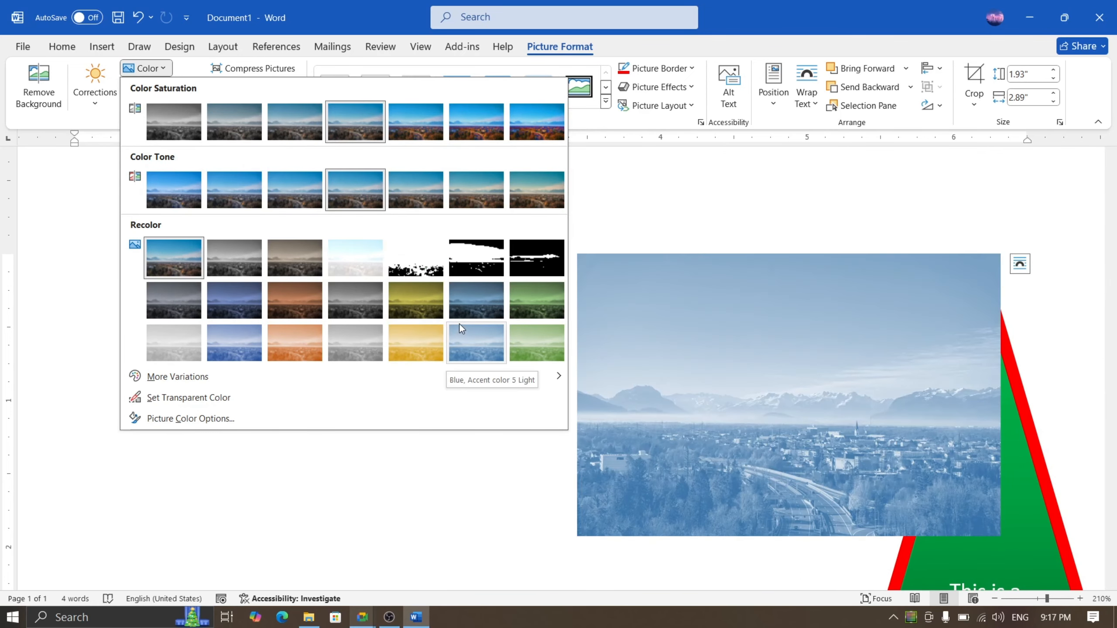
pyautogui.click(164, 67)
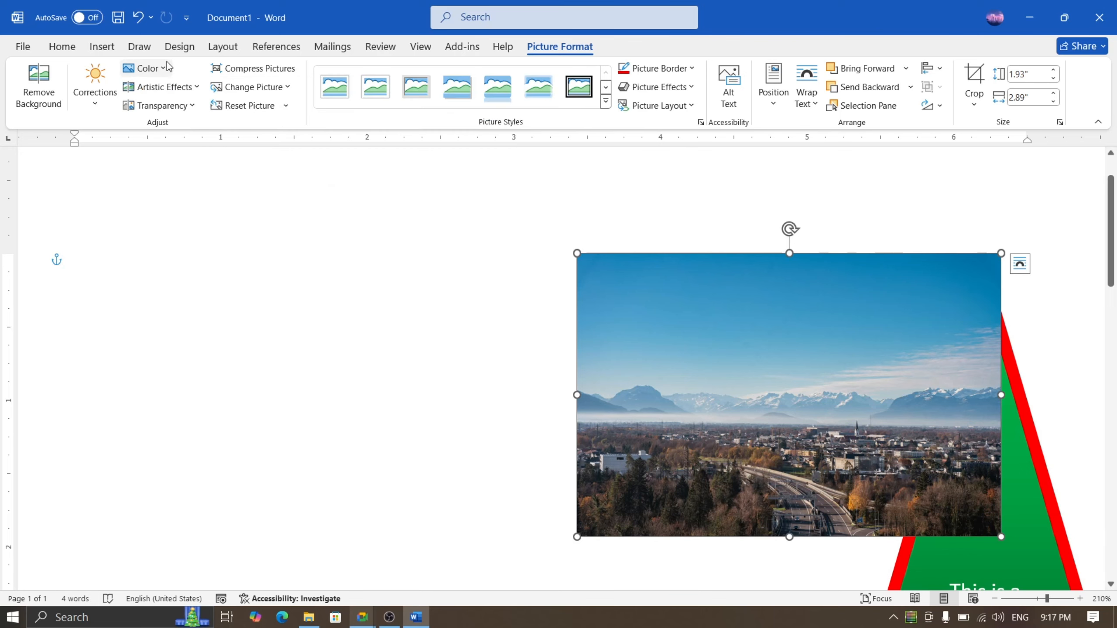
pyautogui.click(182, 87)
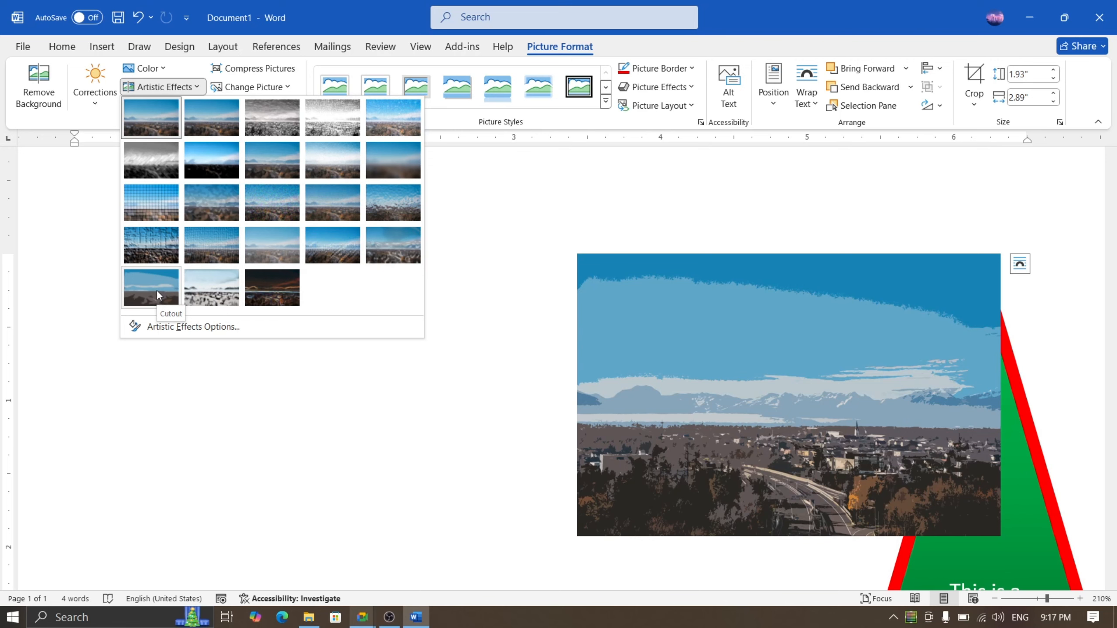
pyautogui.click(162, 87)
pyautogui.click(183, 106)
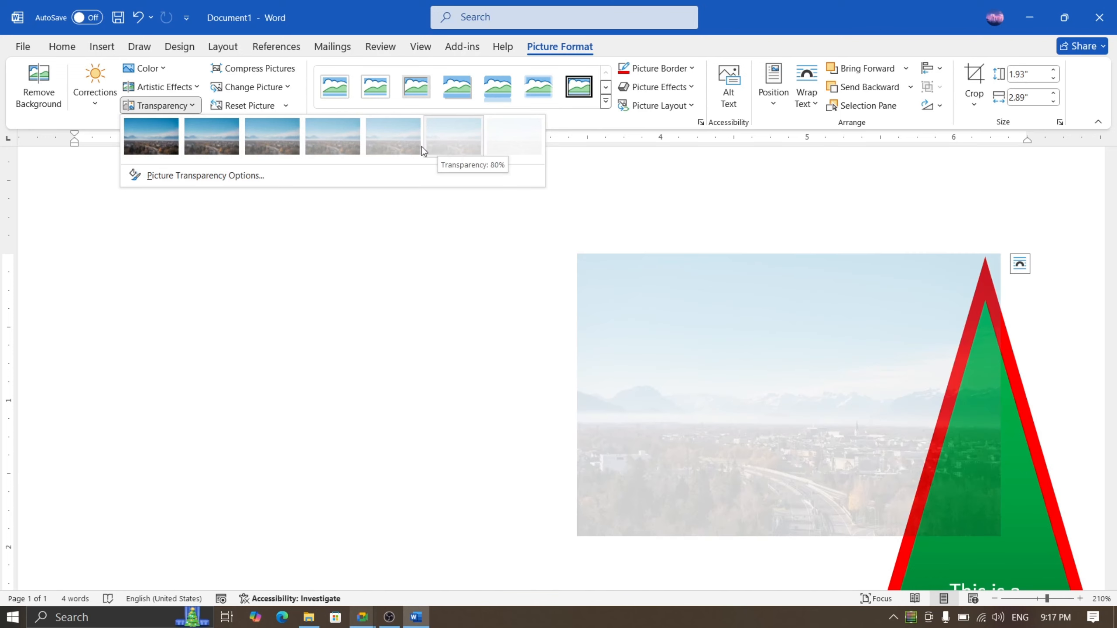
pyautogui.click(177, 108)
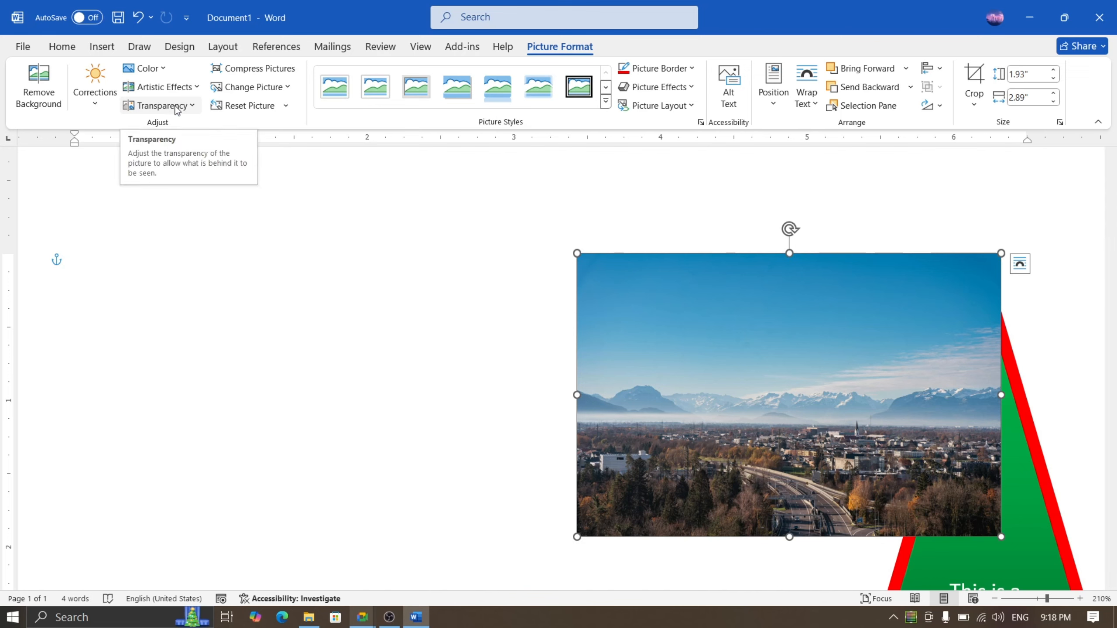
# Preview border colors on the picture and examine the Preset, Bevel and Soft Edges picture effects.
pyautogui.click(682, 69)
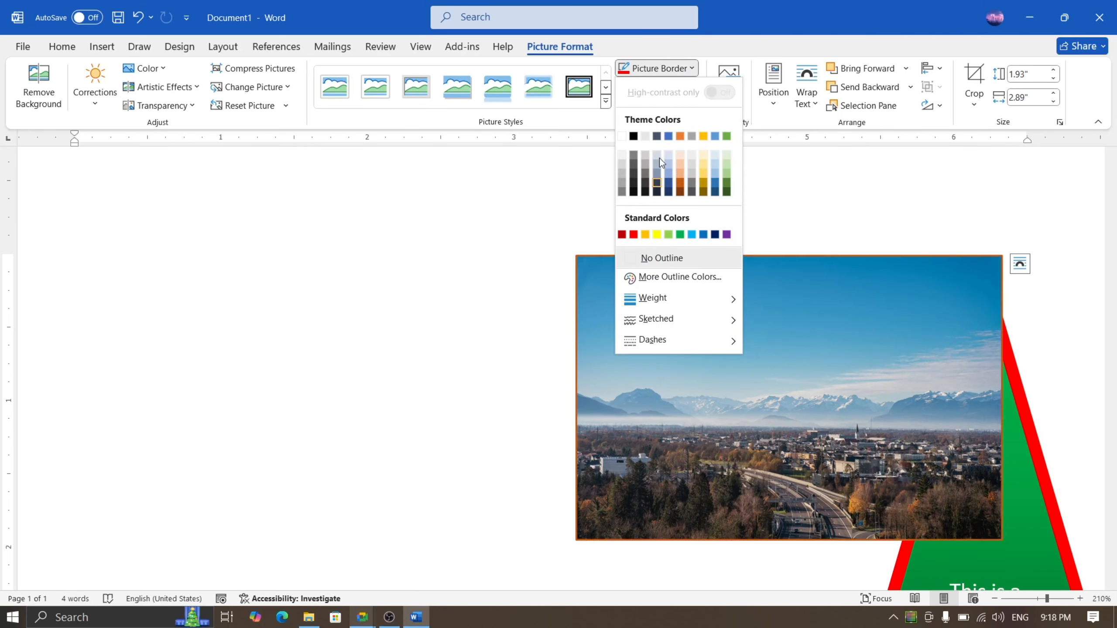
pyautogui.click(673, 69)
pyautogui.click(658, 87)
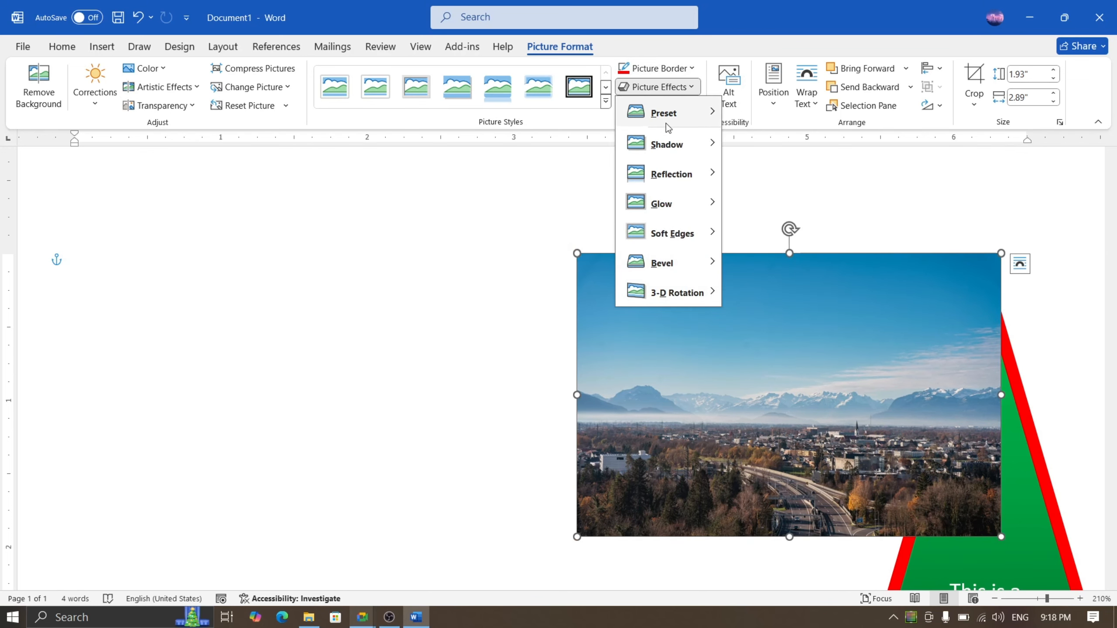
pyautogui.moveTo(668, 113)
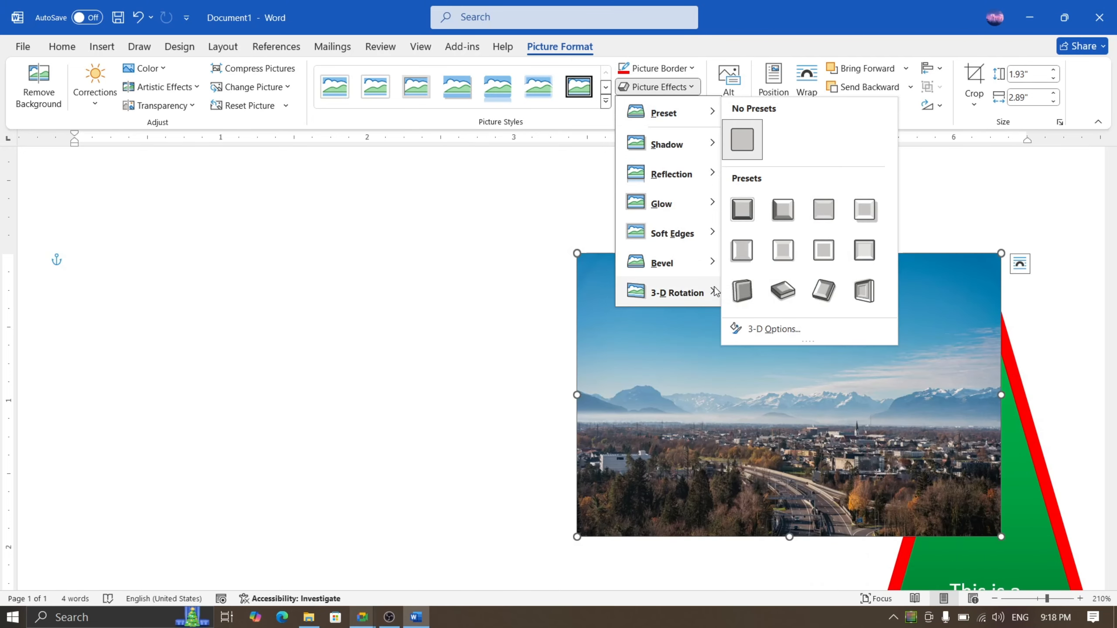
pyautogui.moveTo(698, 274)
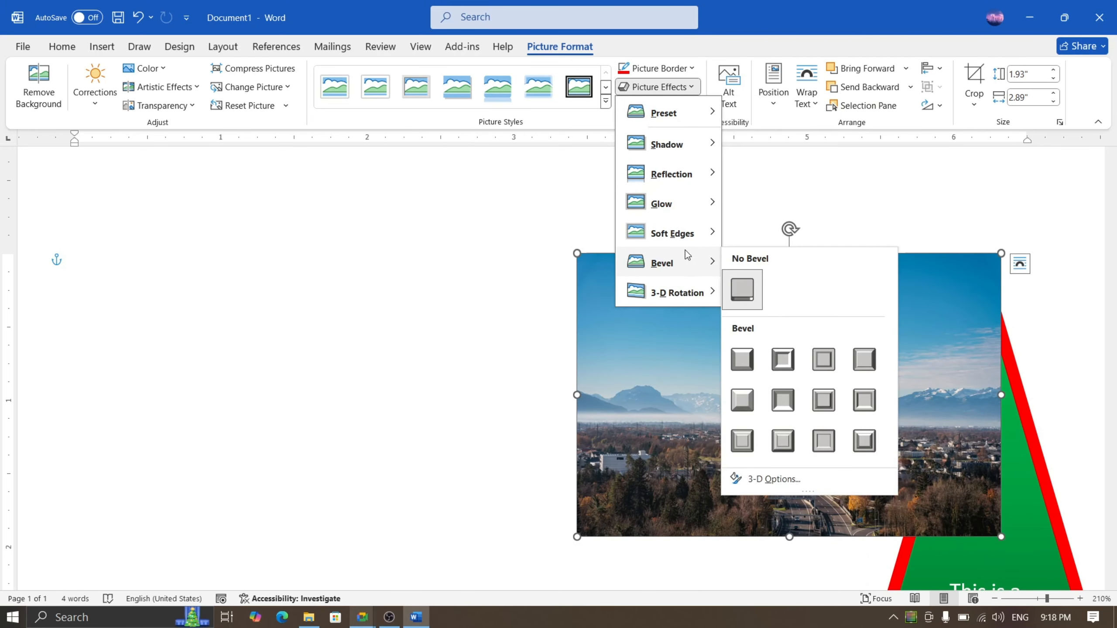
pyautogui.moveTo(684, 233)
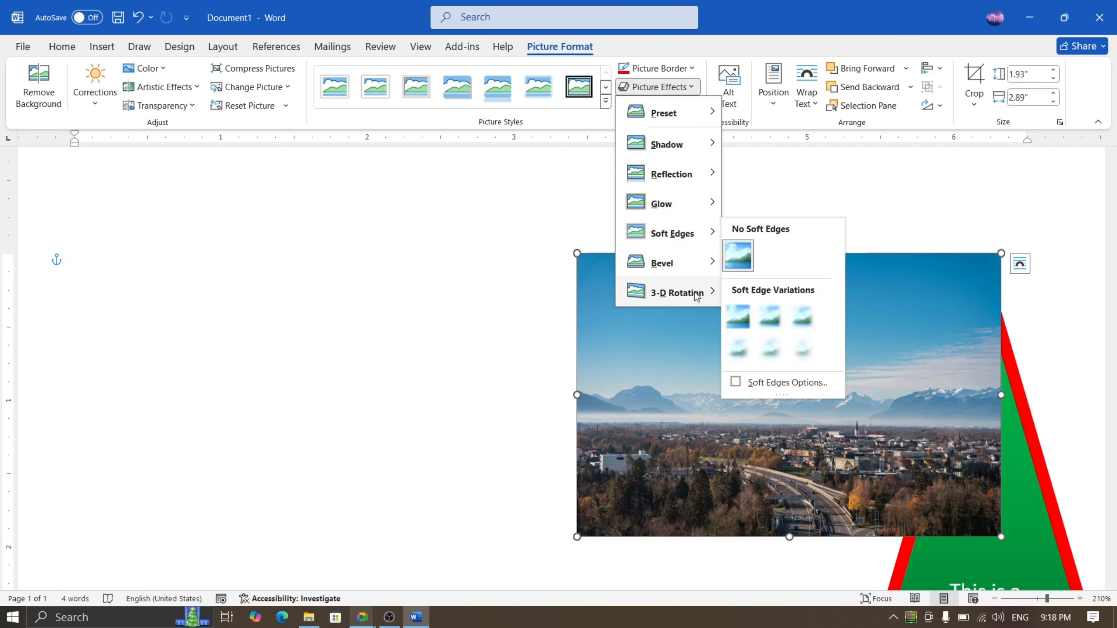
pyautogui.click(884, 318)
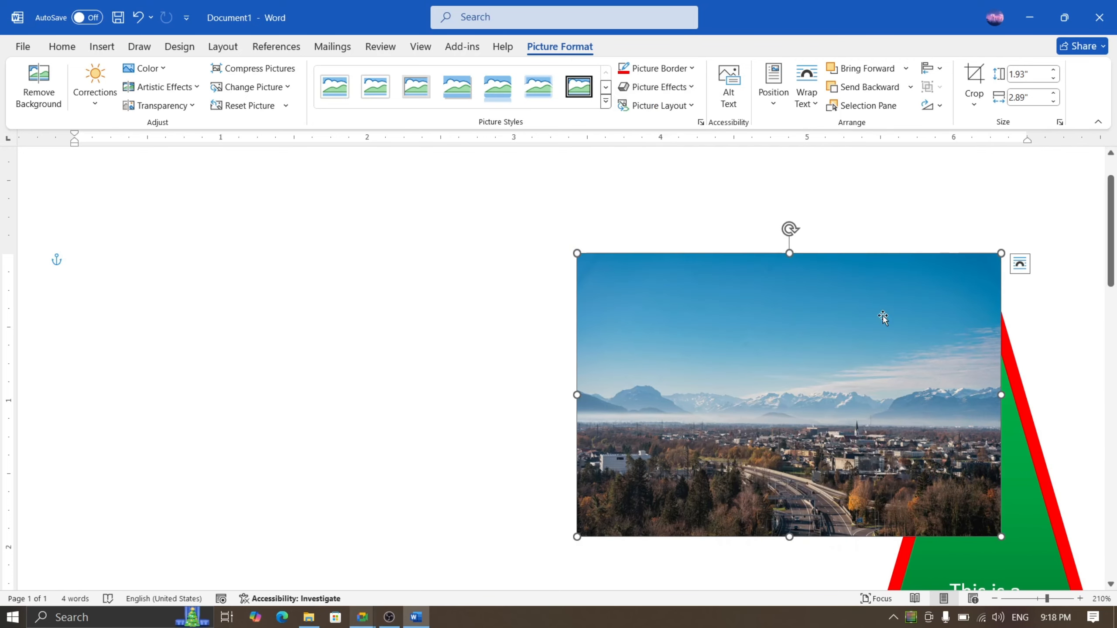
# Check the picture's context commands and move the picture about 1.9 inches left, clear of the triangle.
pyautogui.rightClick(850, 320)
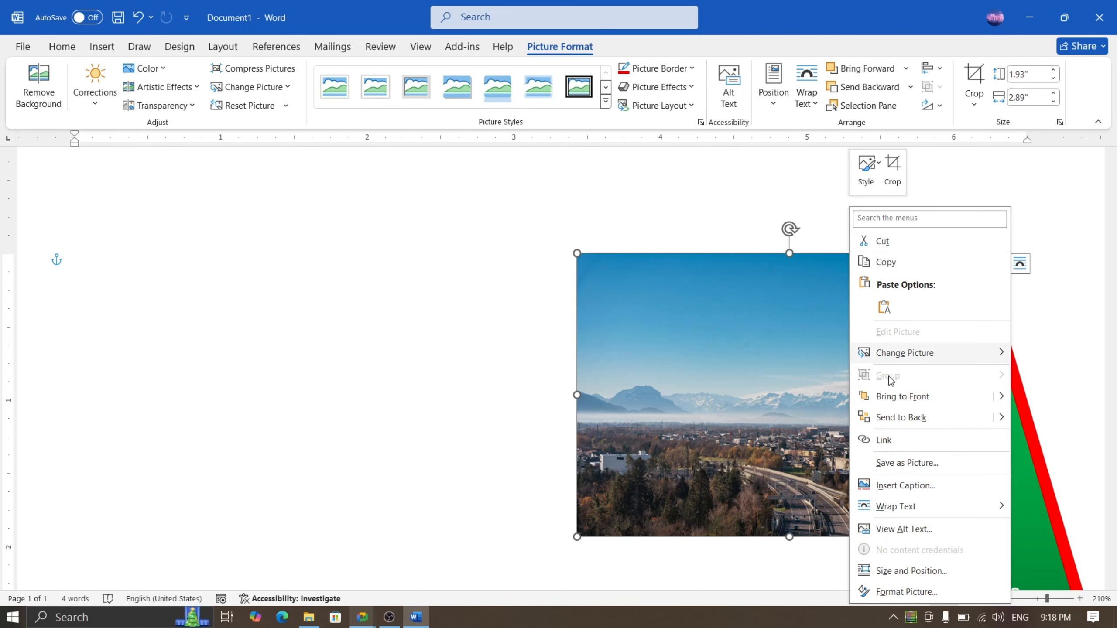
pyautogui.click(809, 259)
pyautogui.moveTo(809, 259); pyautogui.dragTo(525, 259)
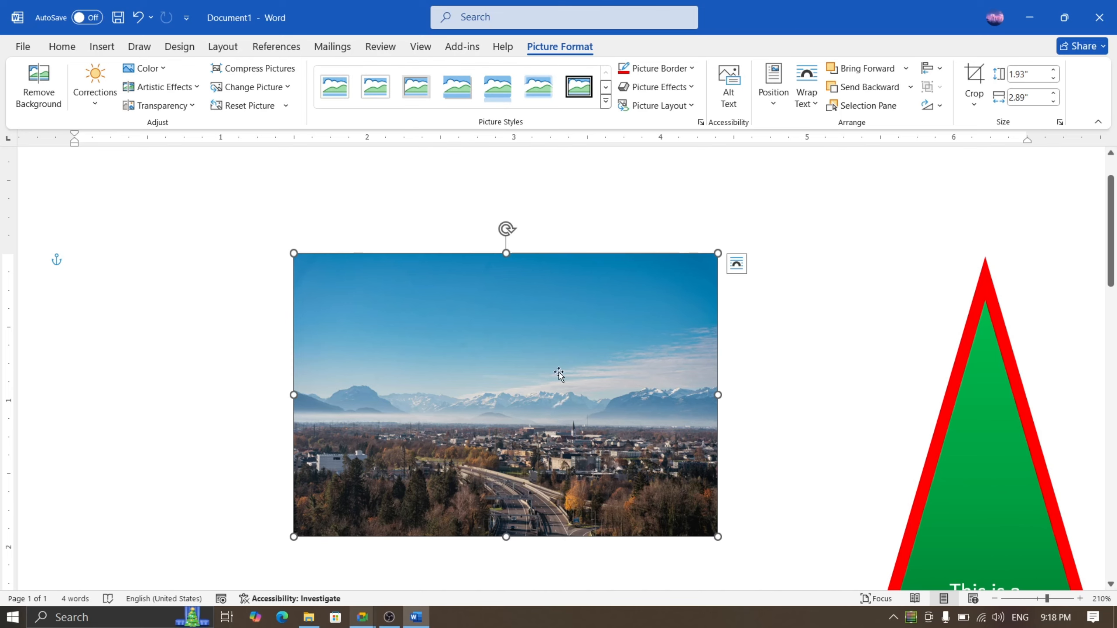
# Shrink the landscape picture to about 0.99" high by 1.48" wide and move it about 1.6 inches right and 0.7 inches up.
pyautogui.moveTo(717, 254); pyautogui.dragTo(512, 390)
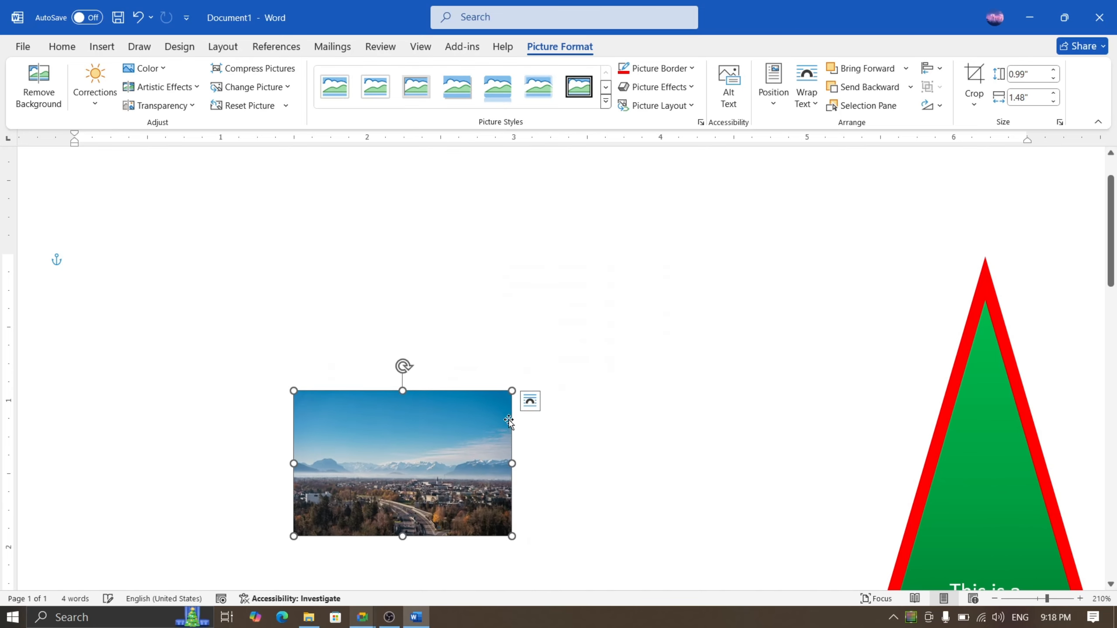
pyautogui.moveTo(433, 474); pyautogui.dragTo(667, 373)
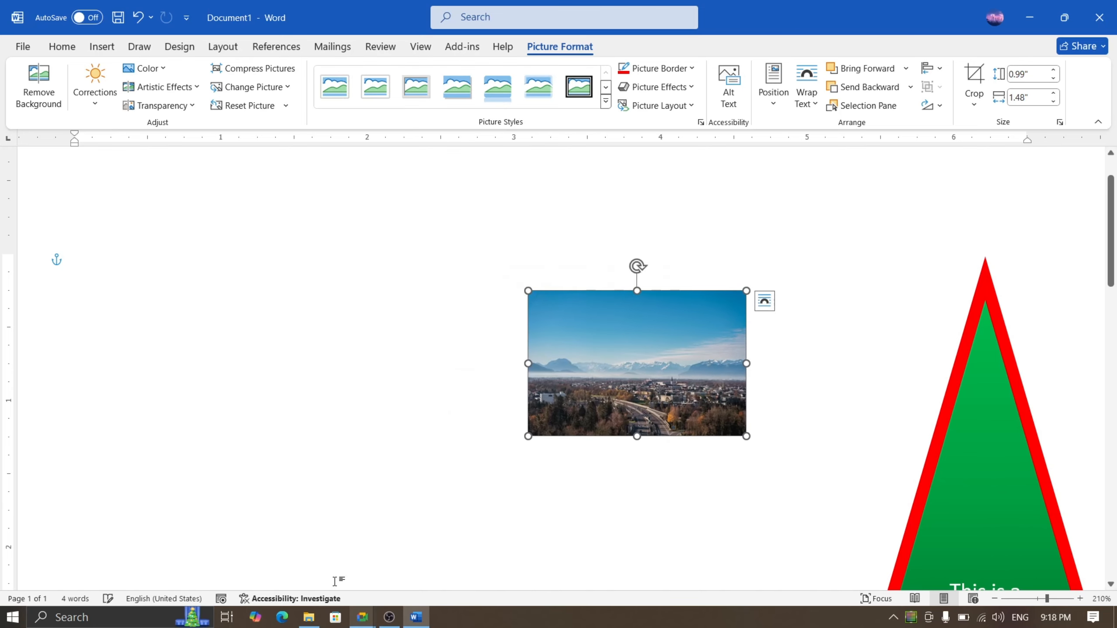
pyautogui.moveTo(347, 610)
pyautogui.click(284, 559)
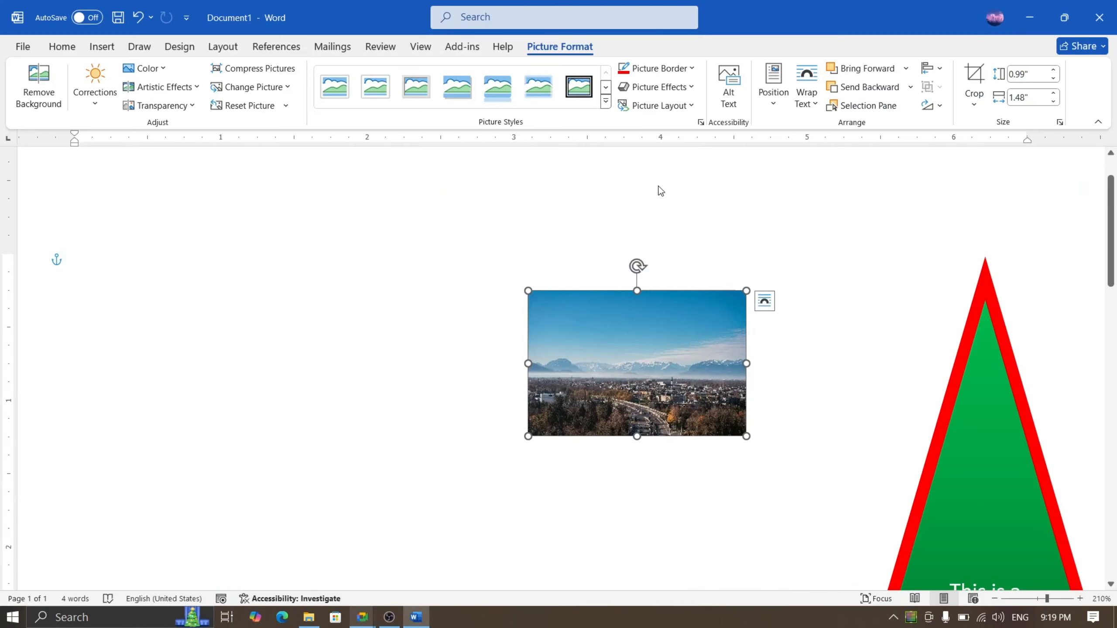
pyautogui.click(1030, 17)
pyautogui.rightClick(473, 190)
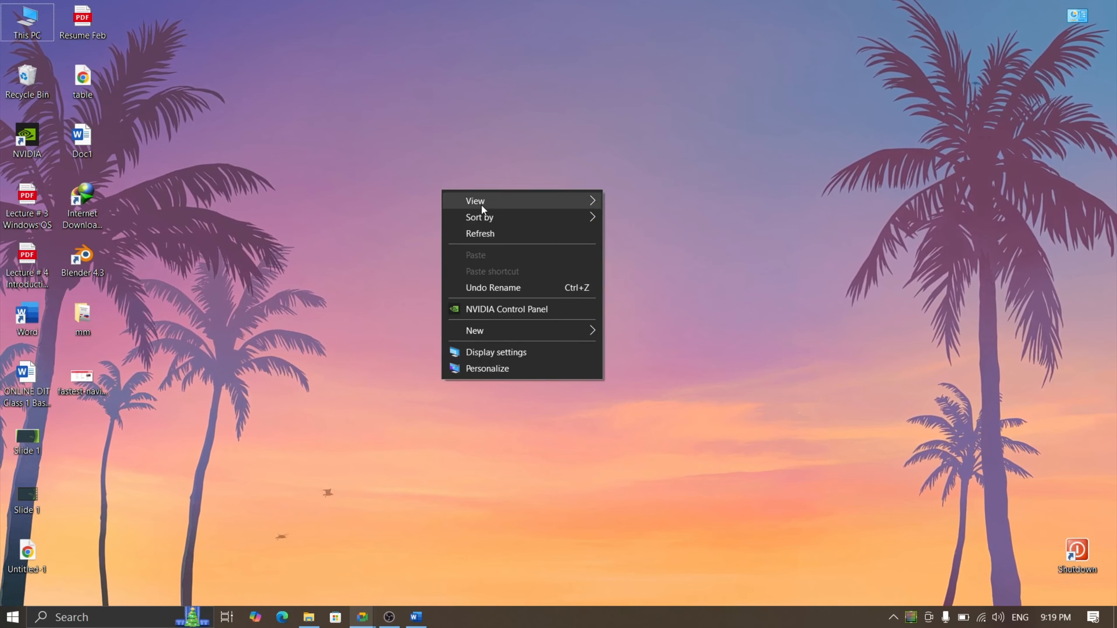
pyautogui.click(497, 230)
pyautogui.rightClick(497, 229)
pyautogui.click(528, 272)
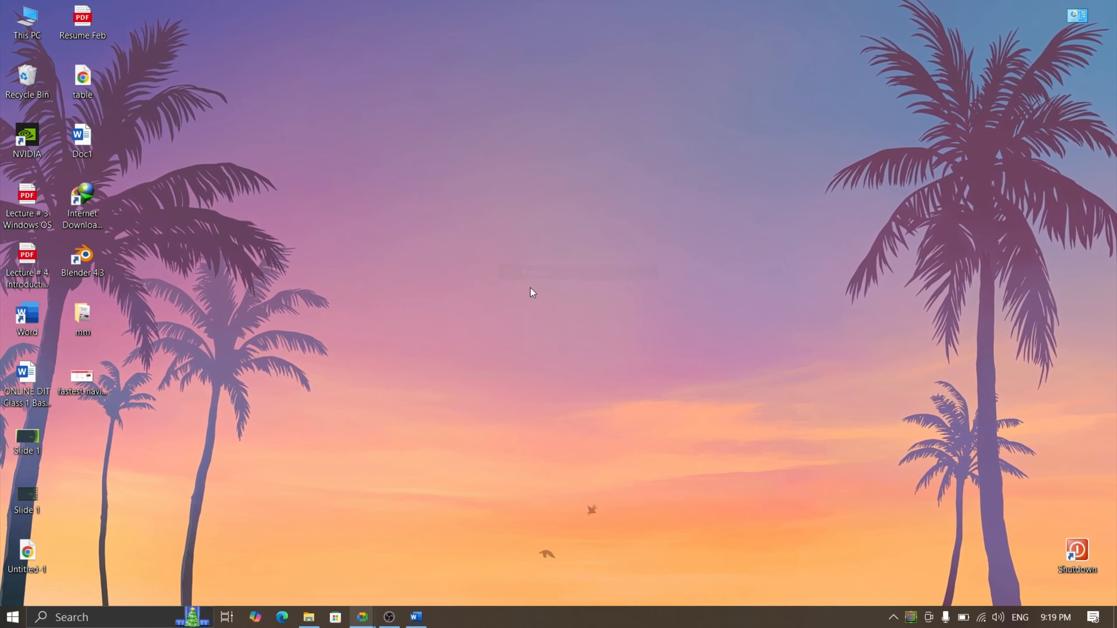
pyautogui.click(416, 617)
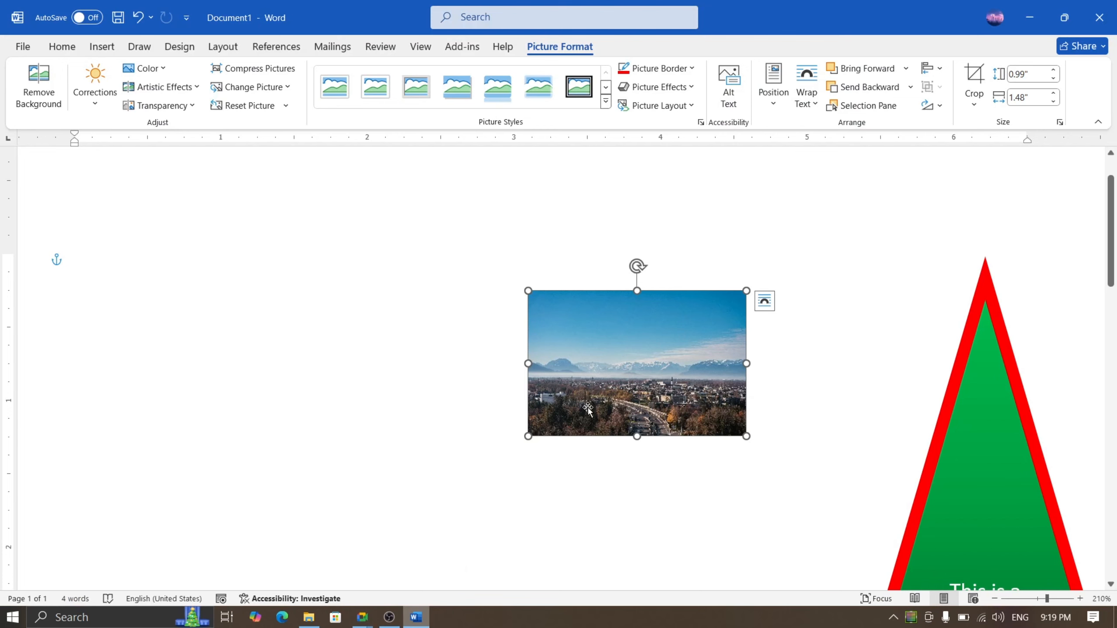
# Delete the landscape picture and the triangle with its text from the document.
pyautogui.press('Delete')
pyautogui.click(963, 476)
pyautogui.press('Delete')
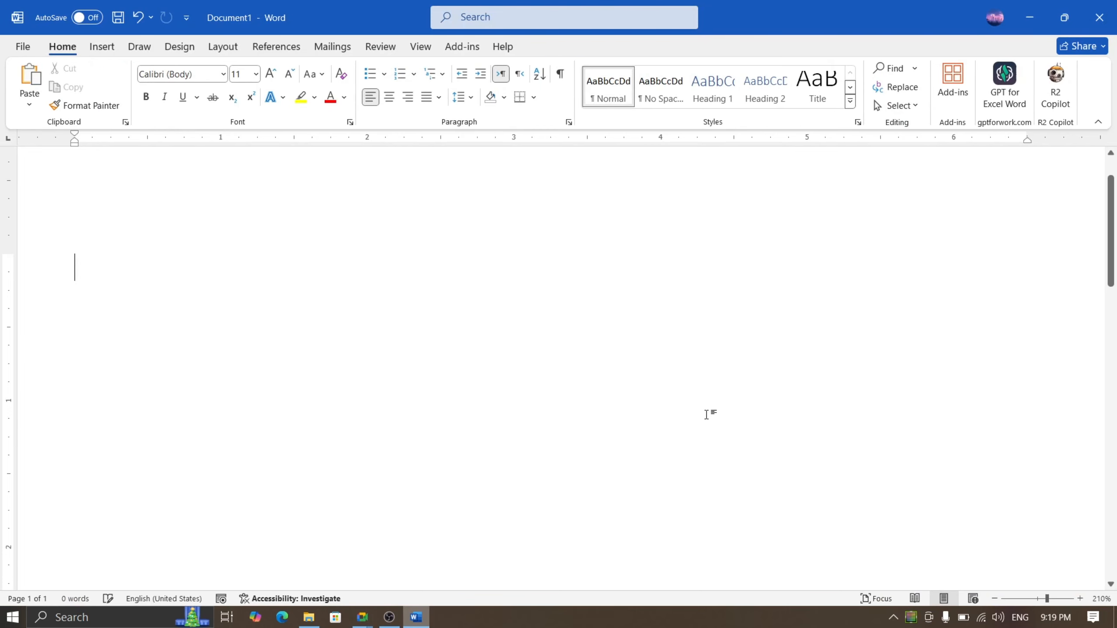
# Fill the empty page with sample paragraphs generated by =rand().
pyautogui.scroll(-14, 619, 421)
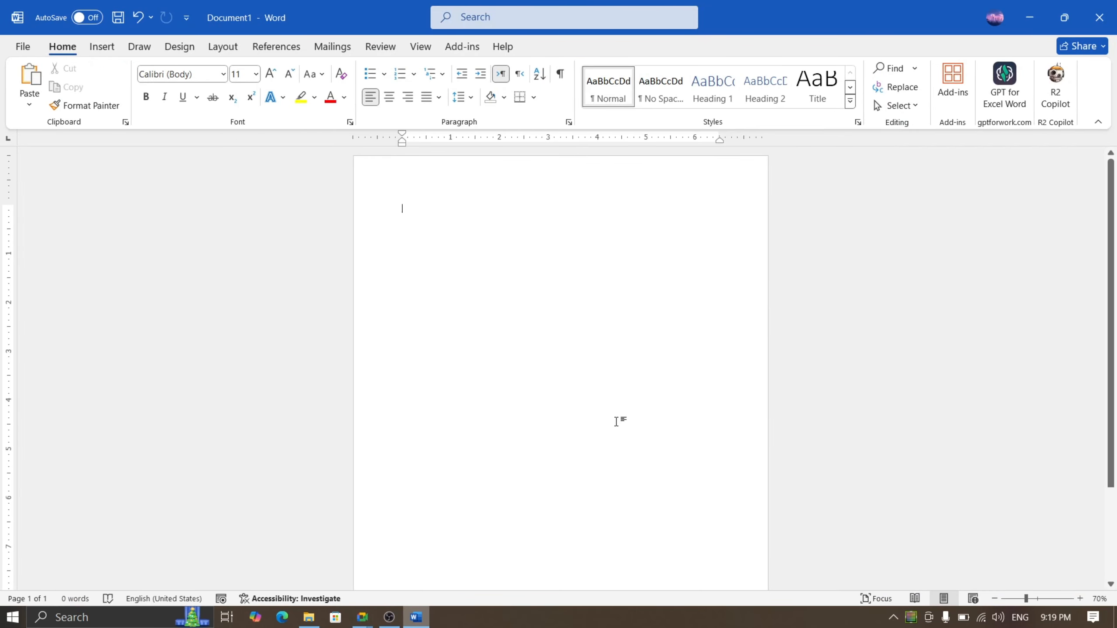
pyautogui.write('=rand')
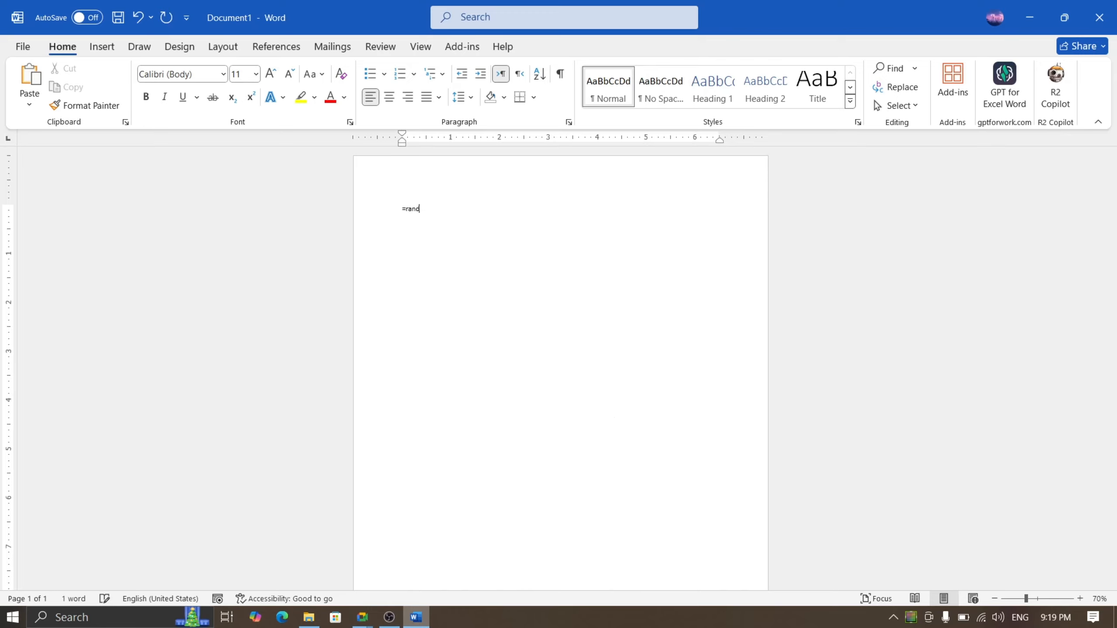
pyautogui.write('()')
pyautogui.press('Return')
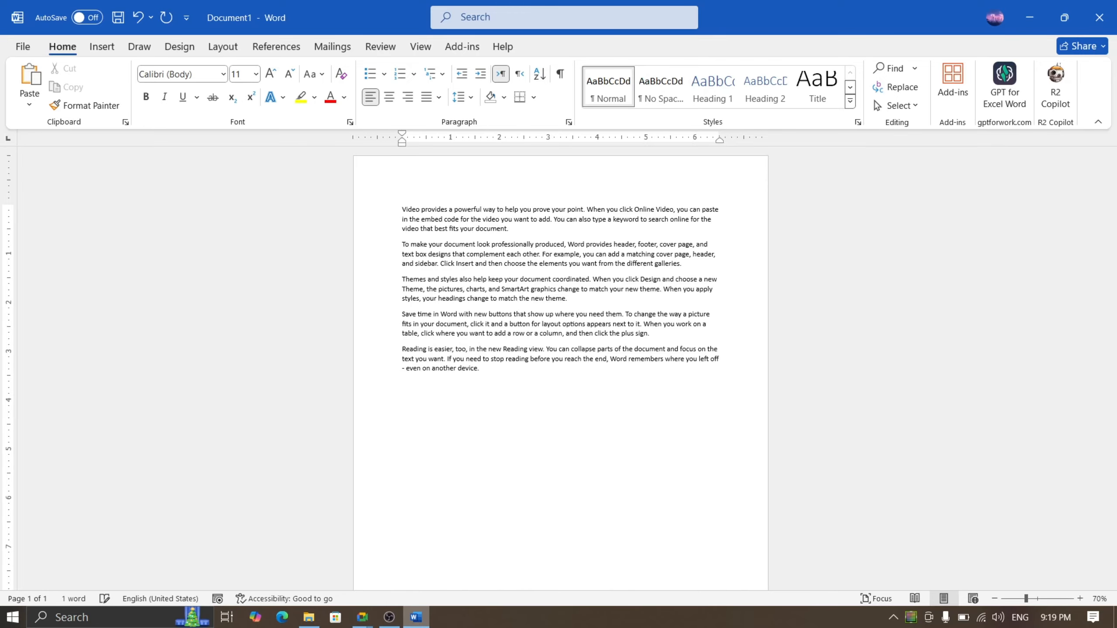
pyautogui.scroll(4, 638, 397)
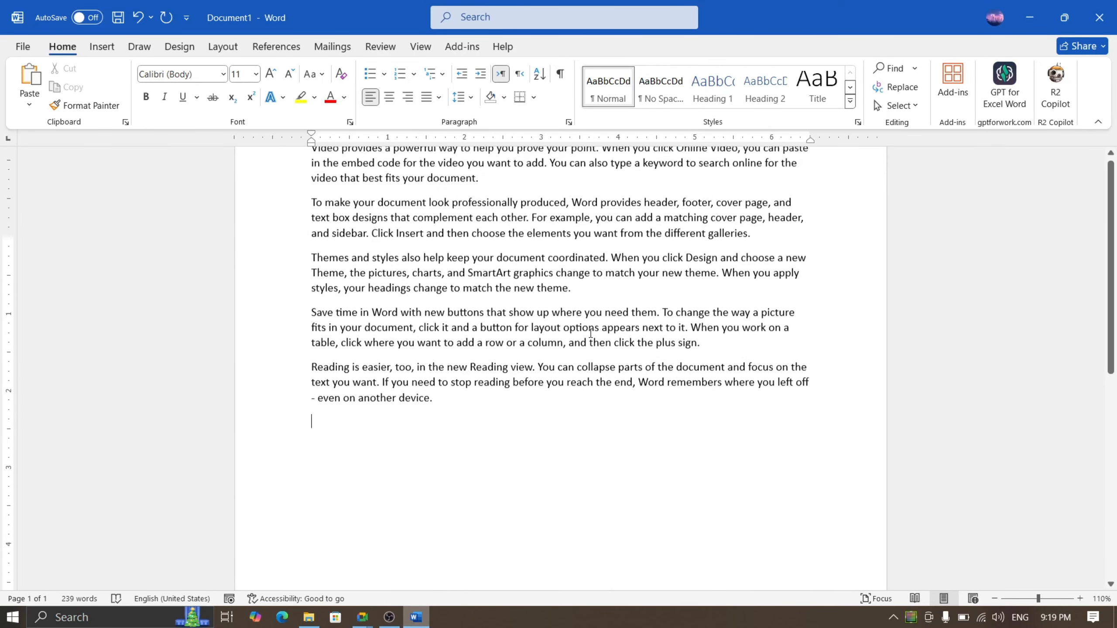
pyautogui.scroll(2, 591, 333)
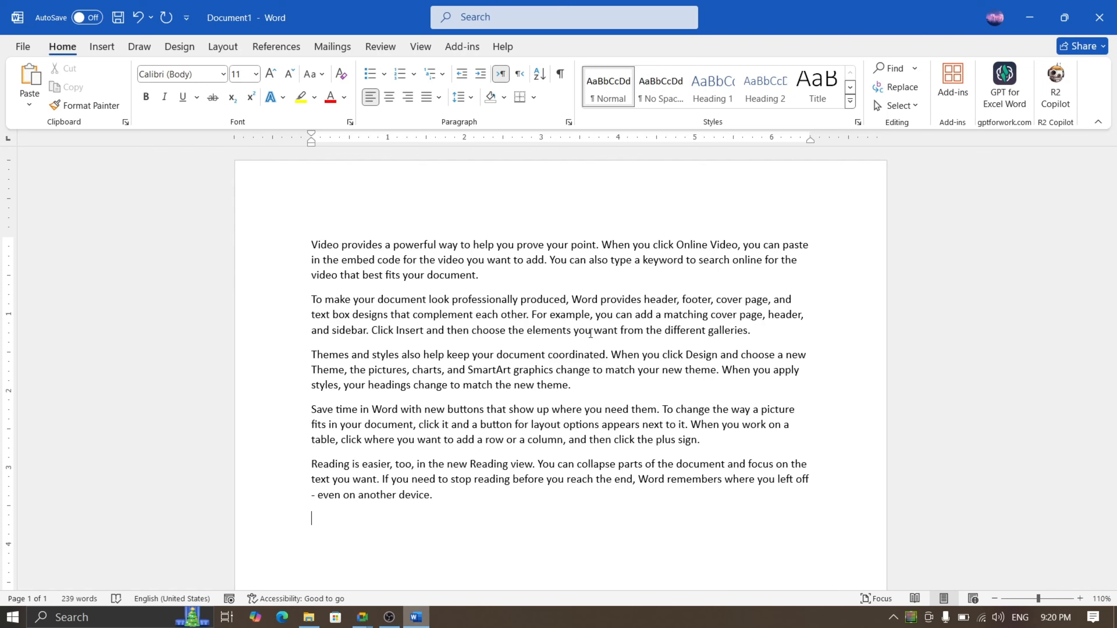
# Try to save the document to the Desktop as a PDF under the suggested name "Video provides a powerful way to help you prove your point".
pyautogui.press('F12')
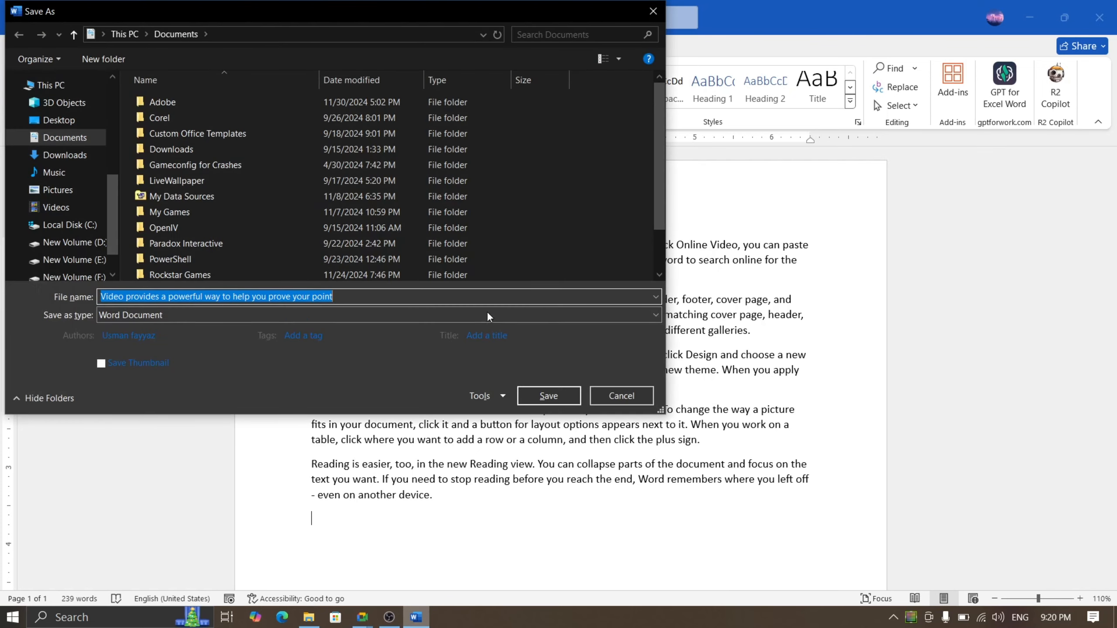
pyautogui.click(86, 125)
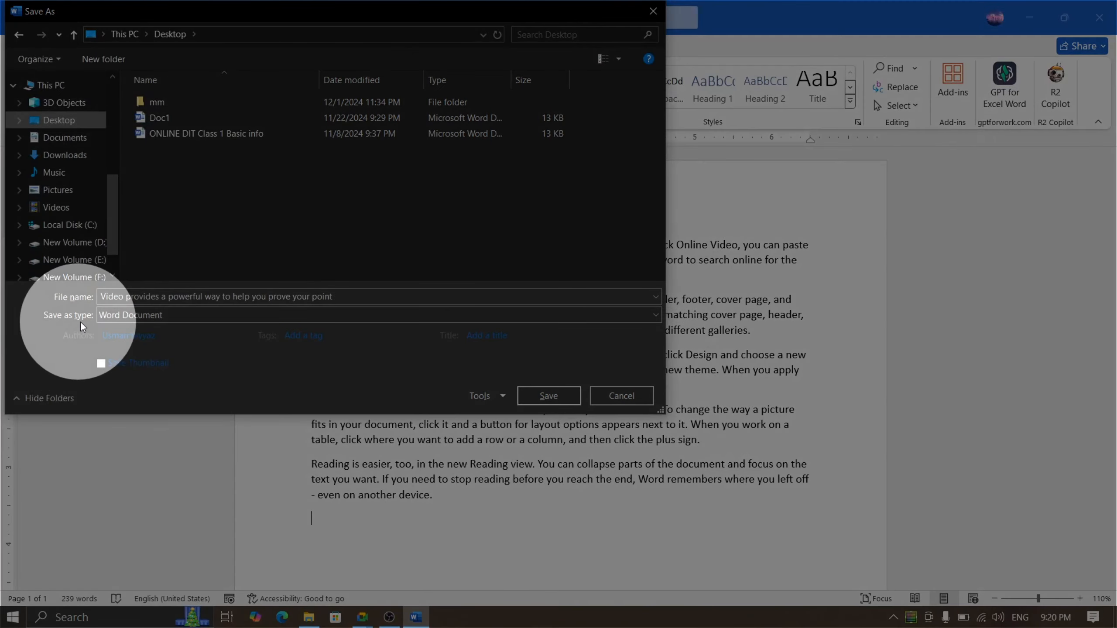
pyautogui.click(131, 315)
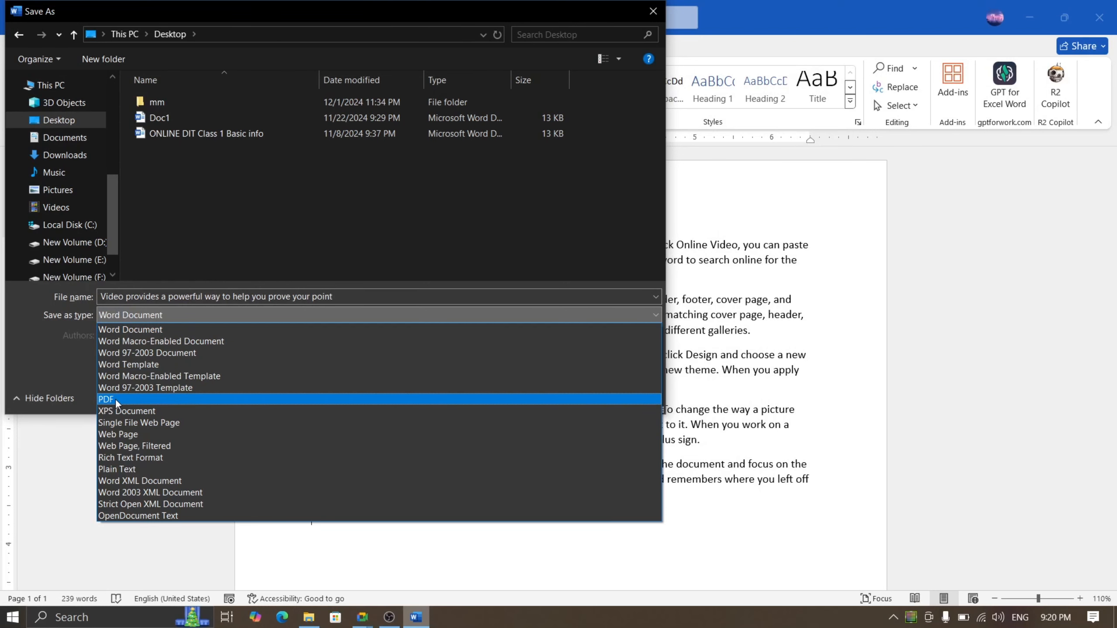
pyautogui.click(115, 398)
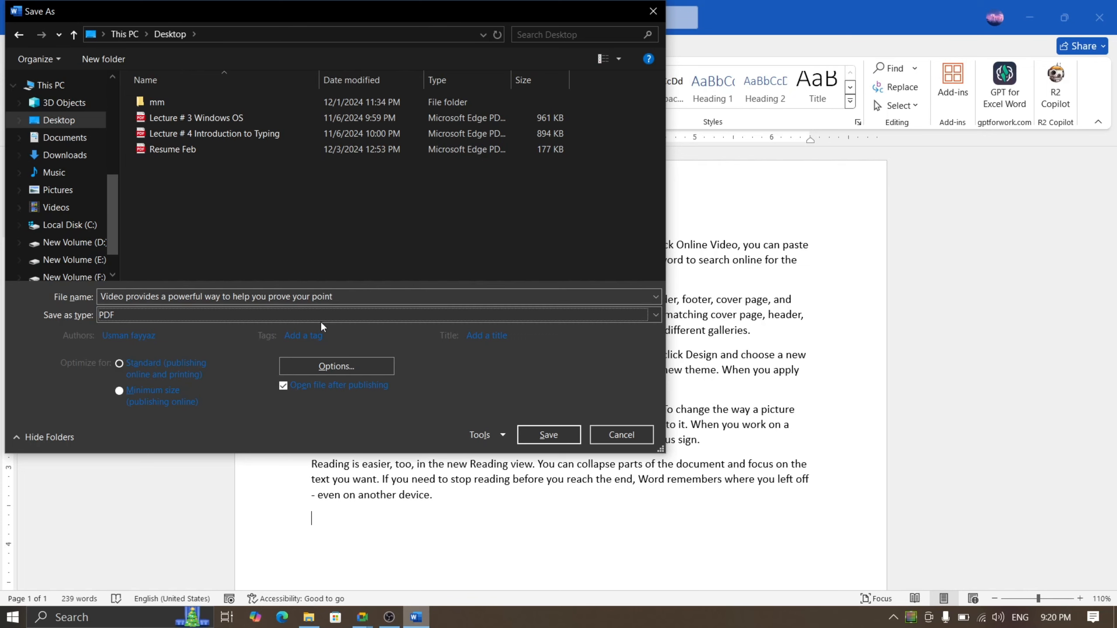
pyautogui.click(555, 435)
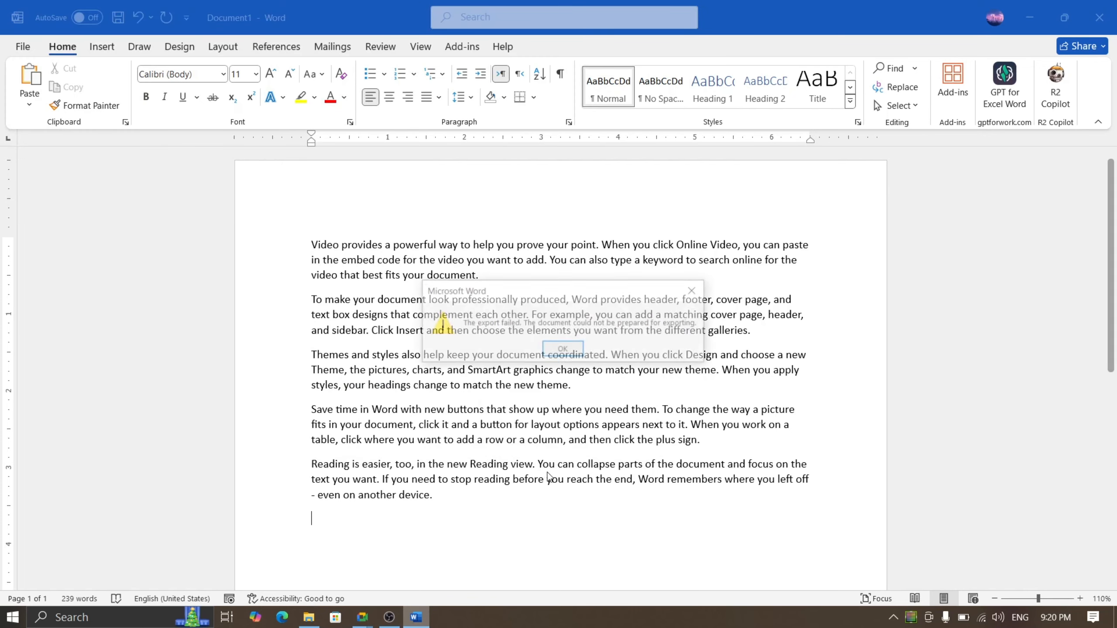
pyautogui.click(578, 352)
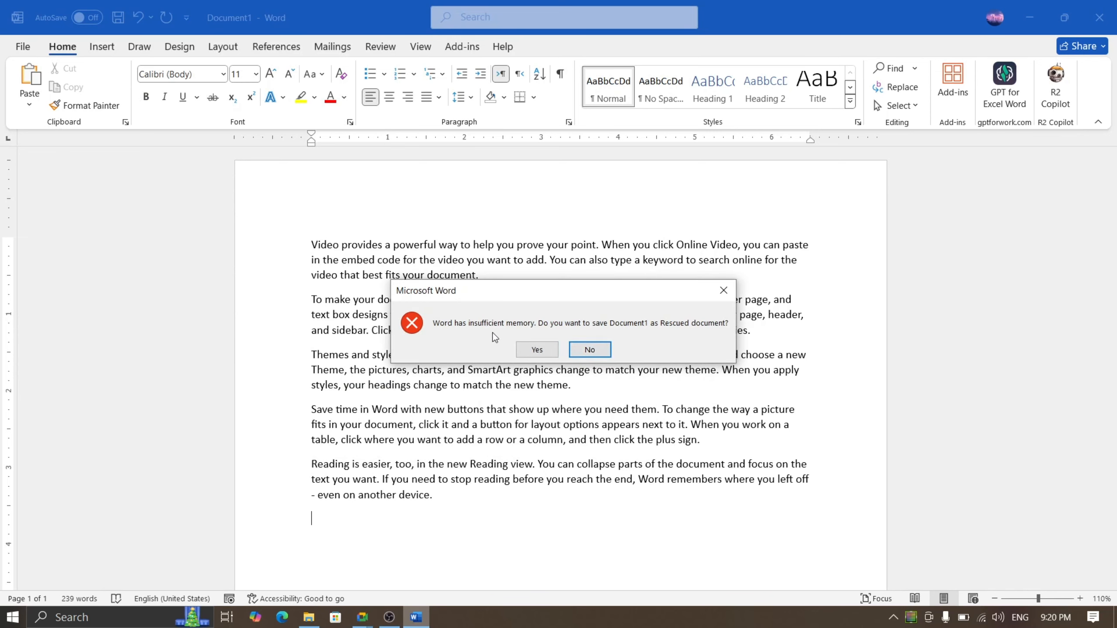
# Accept the rescue save, save the file to the Desktop as a PDF named "Rescued document", and close the opened PDF.
pyautogui.click(536, 350)
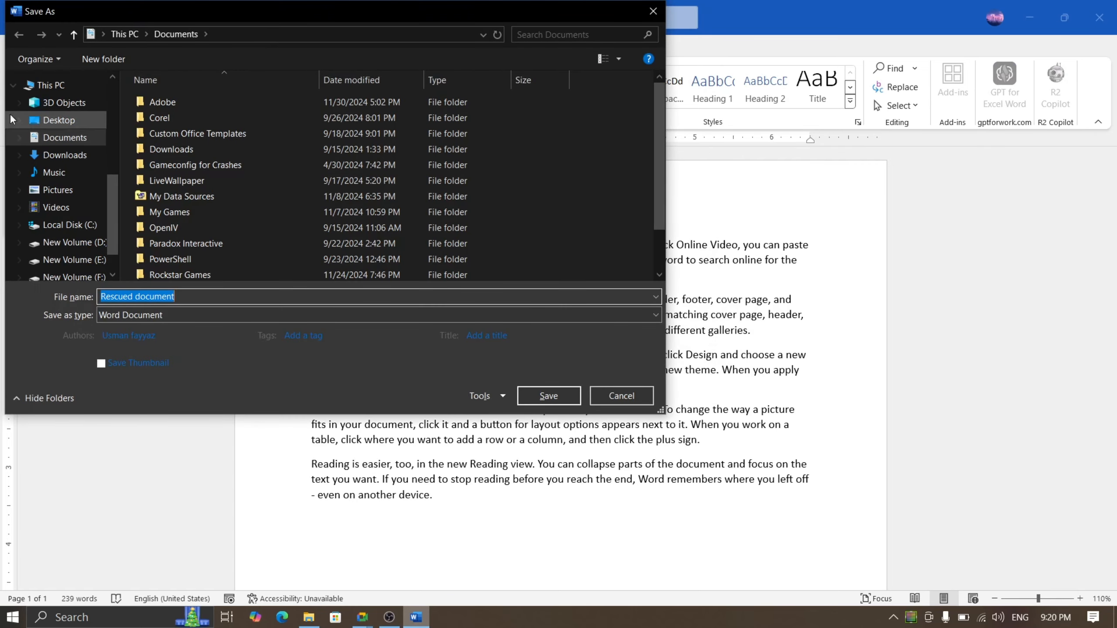
pyautogui.click(31, 125)
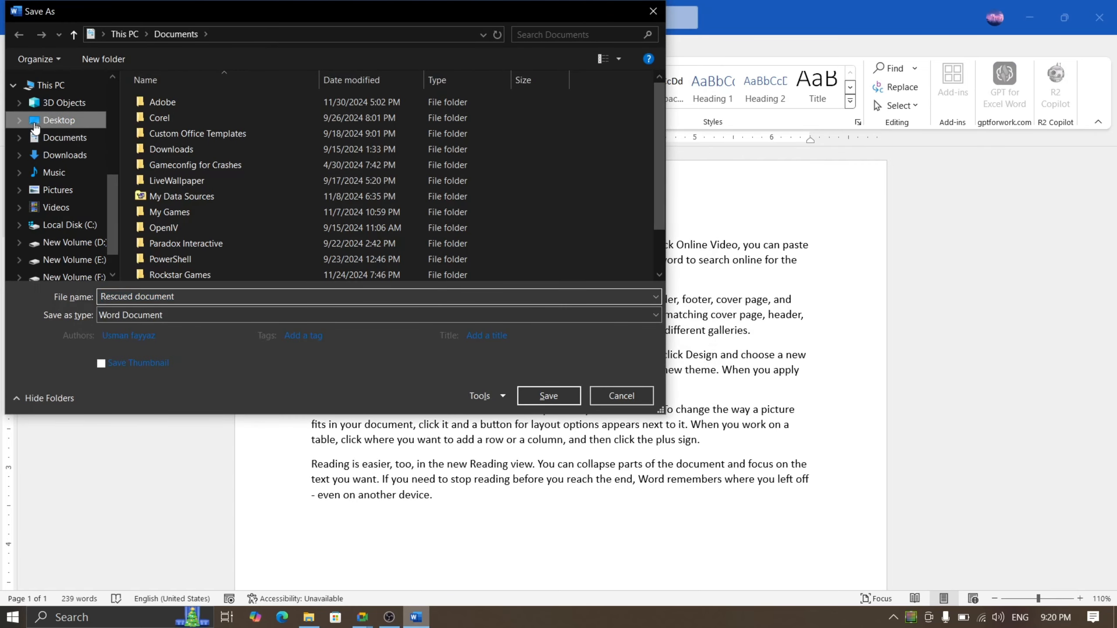
pyautogui.click(171, 320)
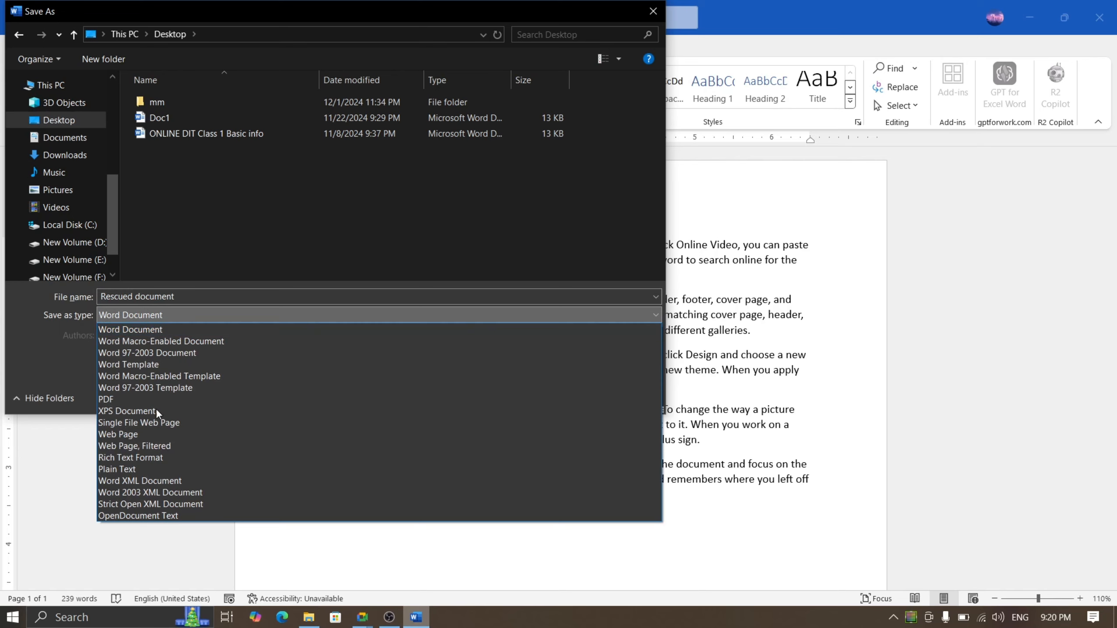
pyautogui.click(140, 399)
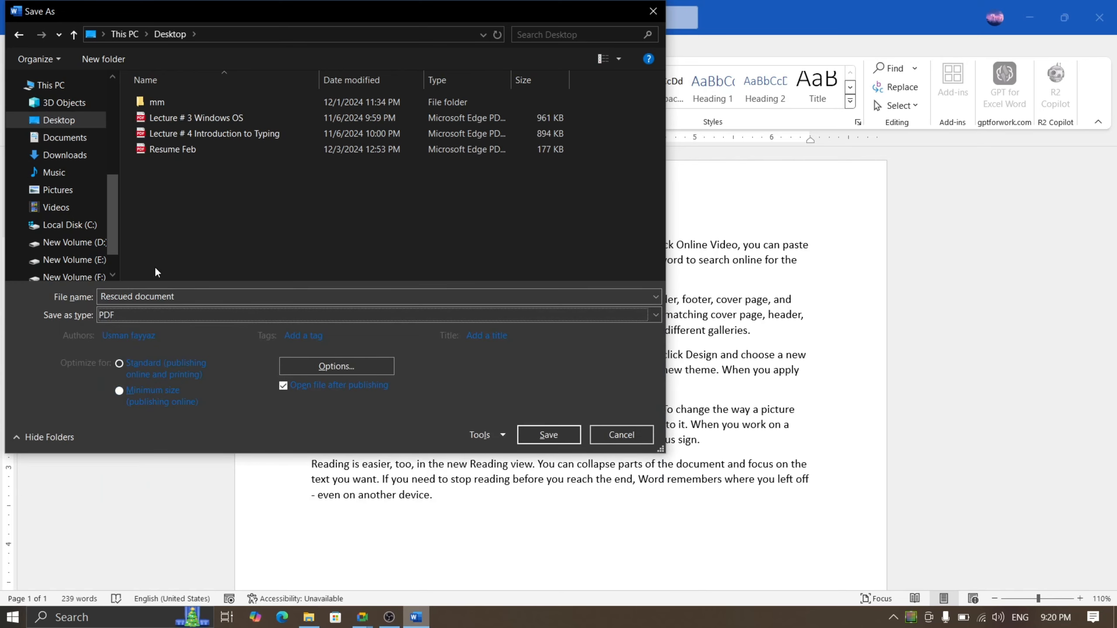
pyautogui.click(565, 436)
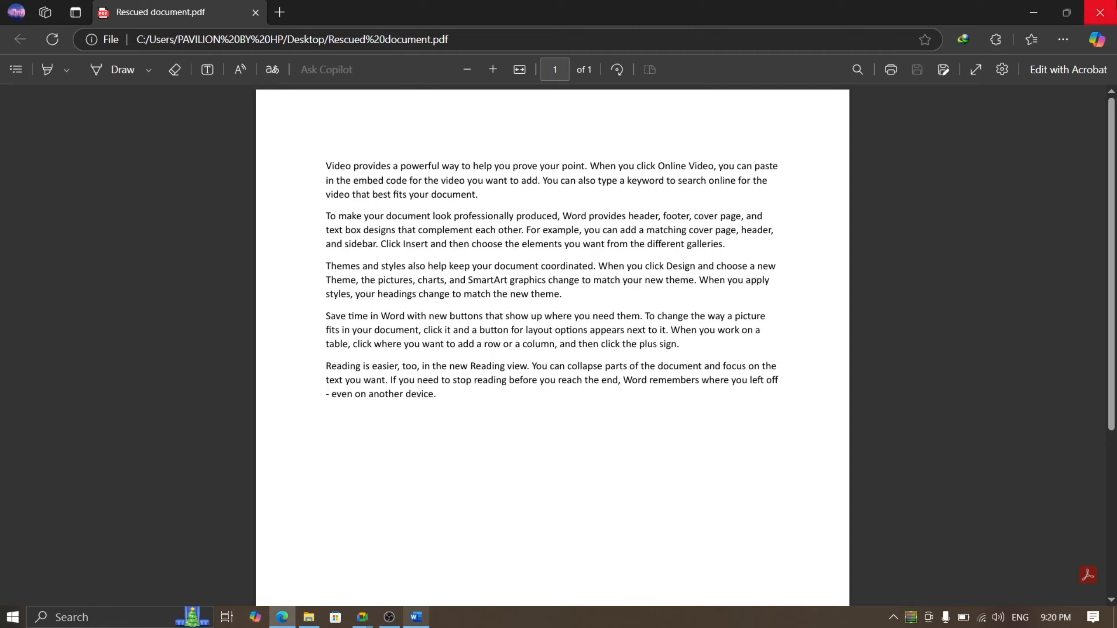
pyautogui.click(1106, 9)
pyautogui.click(1106, 9)
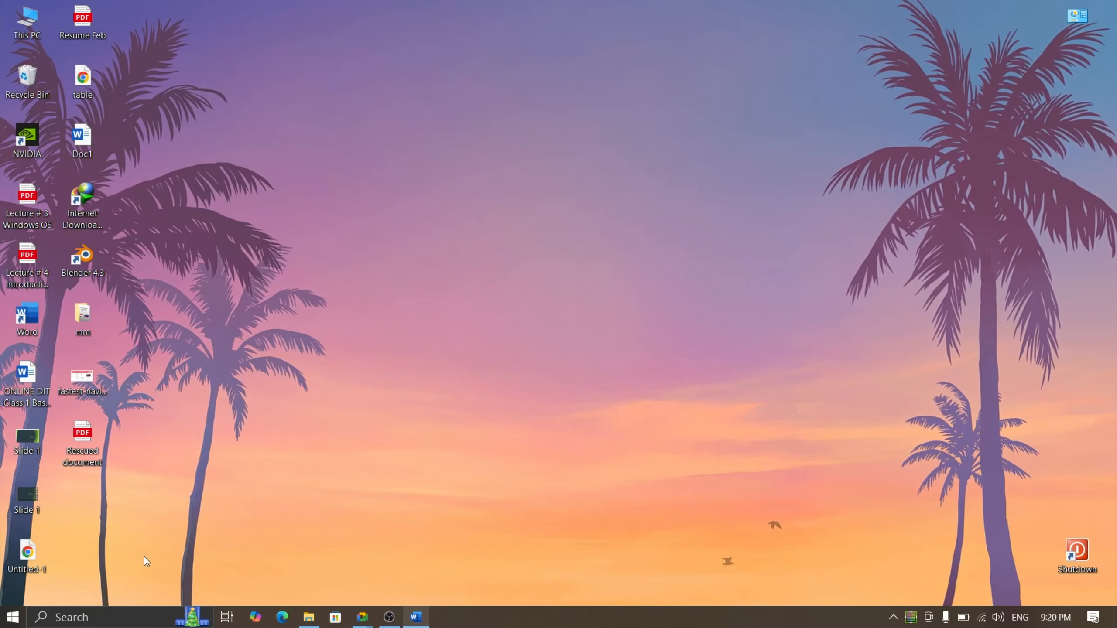
# Switch to Chrome, search for "gmail" and open the Gmail inbox.
pyautogui.press('super')
pyautogui.click(301, 460)
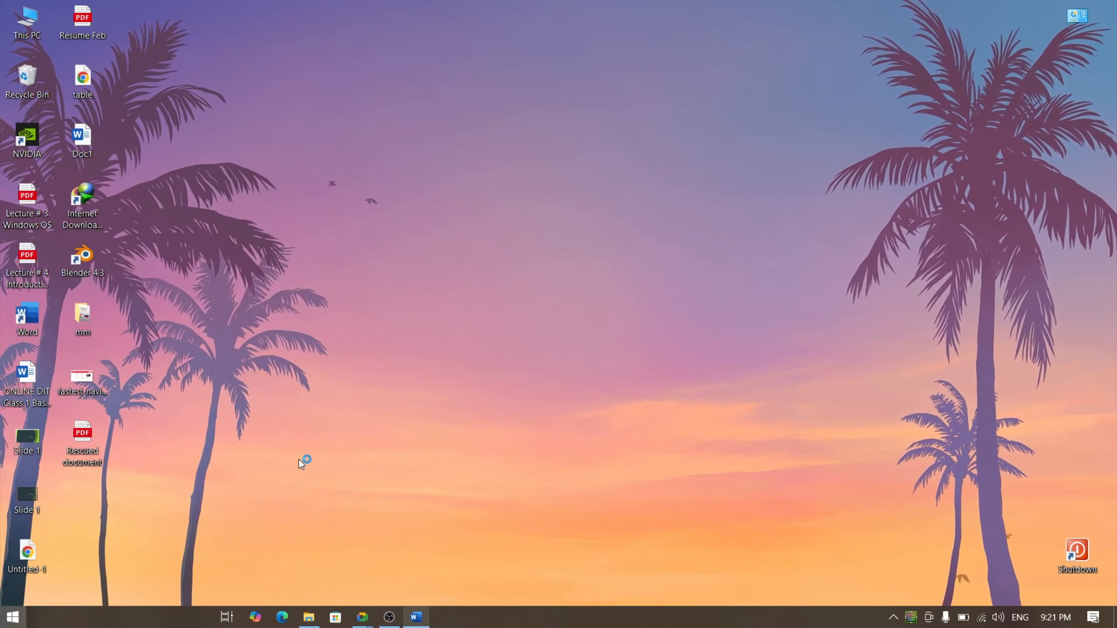
pyautogui.click(506, 303)
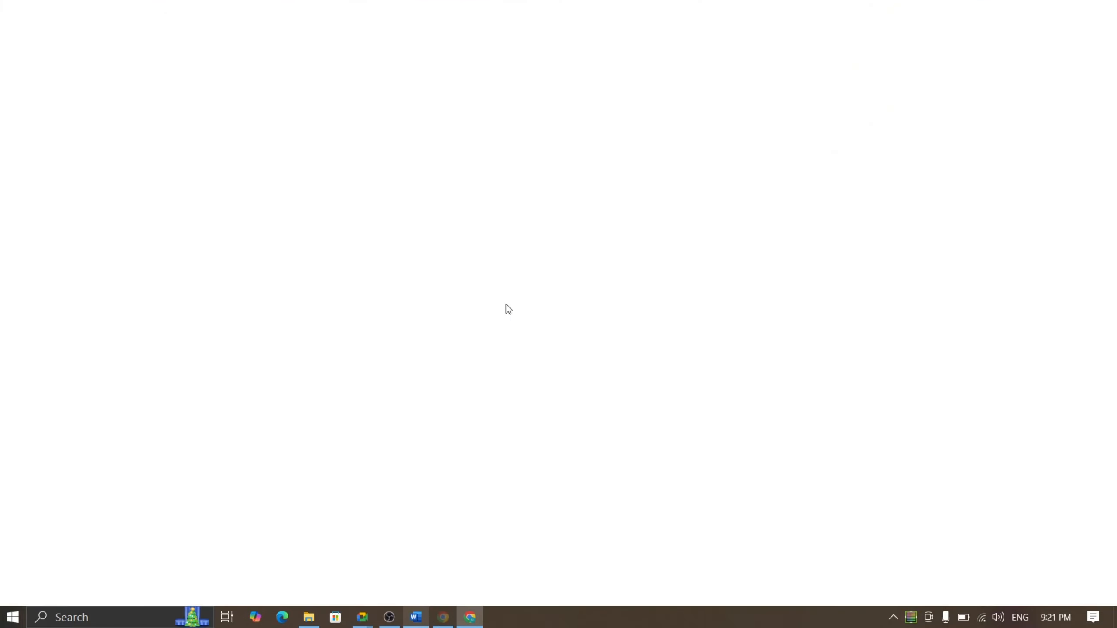
pyautogui.write('gmail')
pyautogui.press('Return')
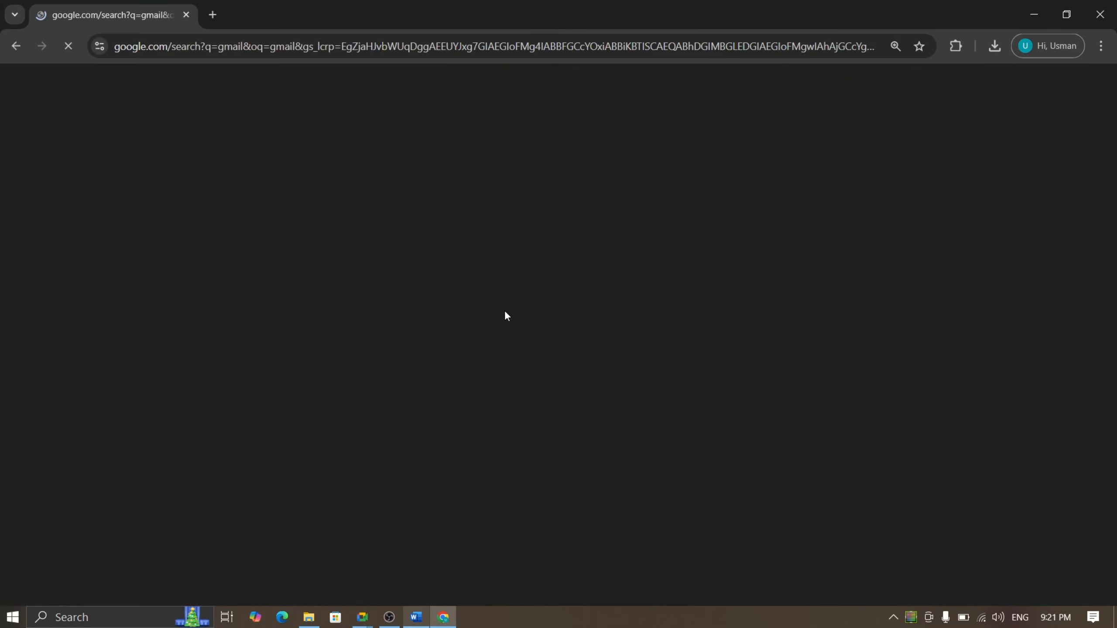
pyautogui.click(235, 239)
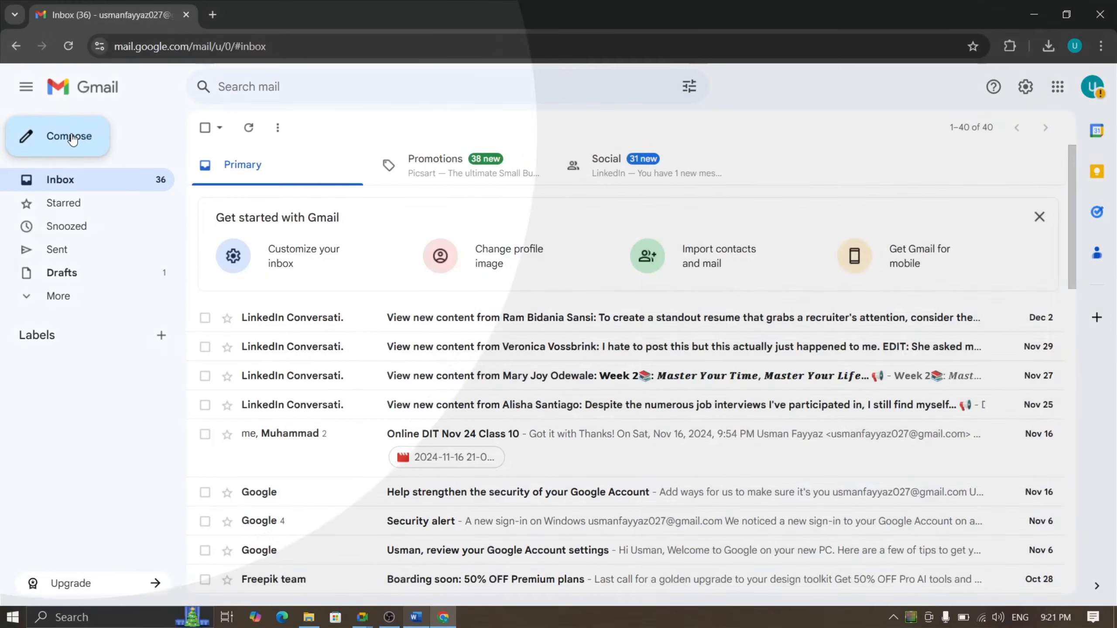
# Compose a new email, enter the recipient's suggested email address and set the subject to "class pdf".
pyautogui.click(72, 139)
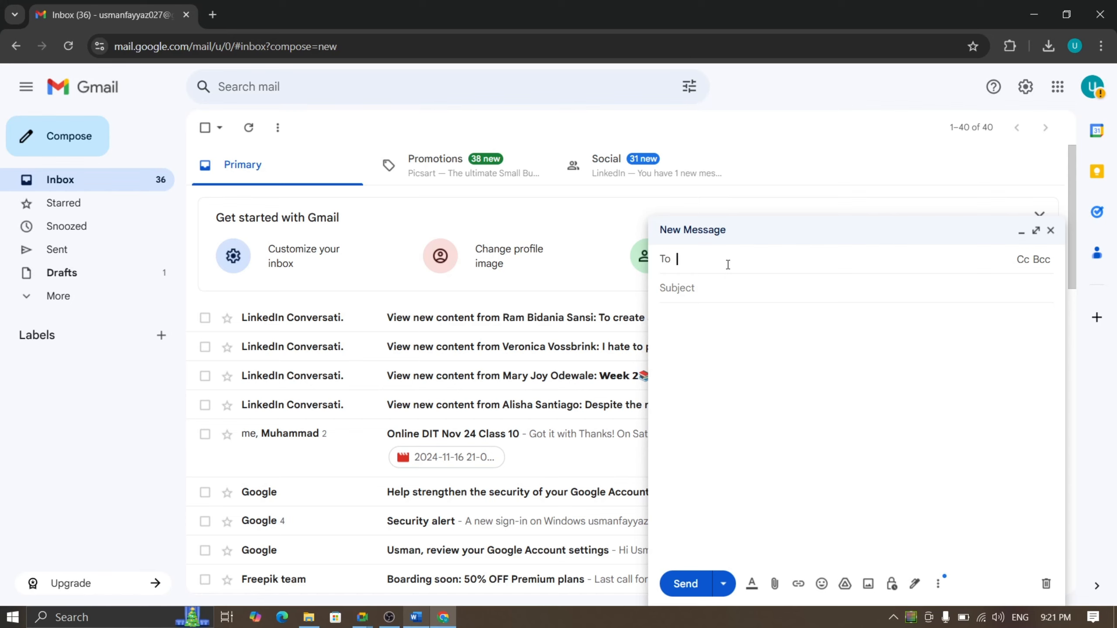
pyautogui.write('sa')
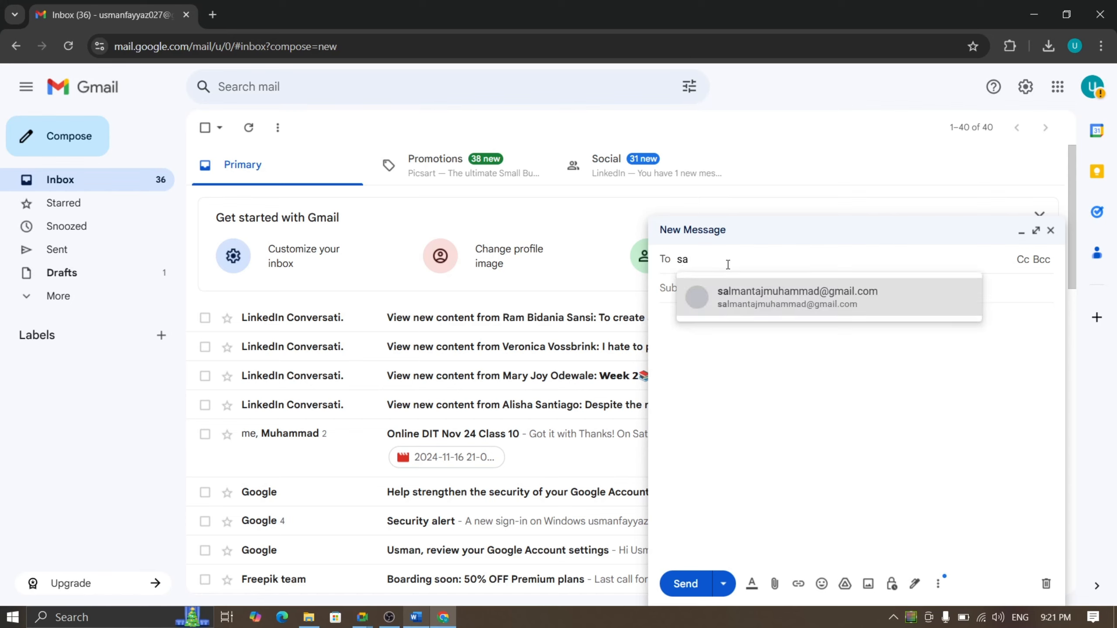
pyautogui.click(777, 295)
pyautogui.click(704, 303)
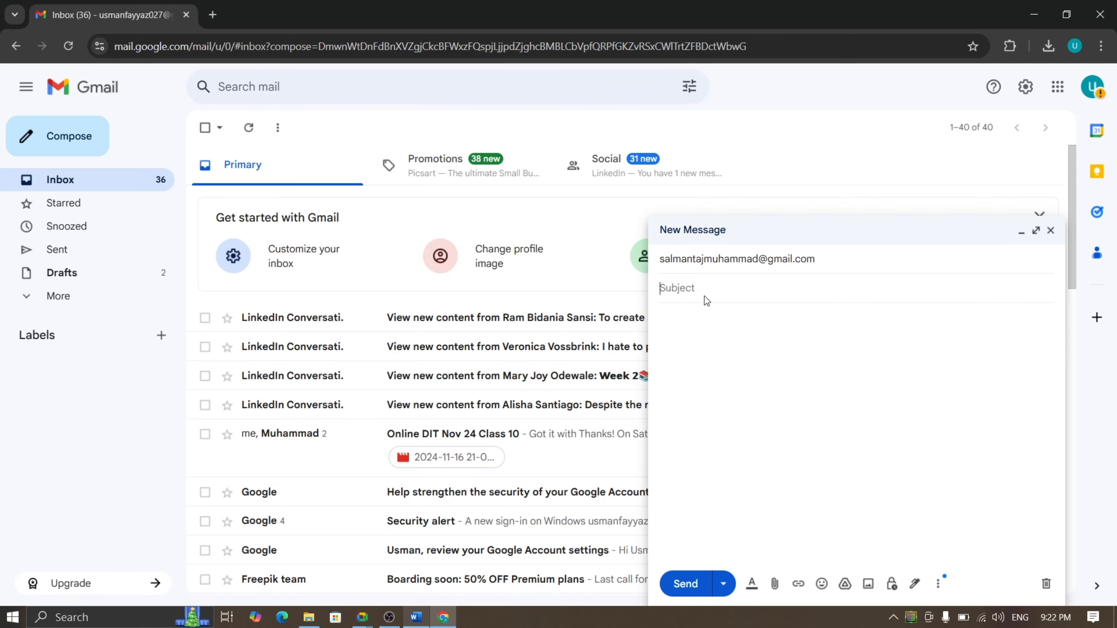
pyautogui.write('class pdf')
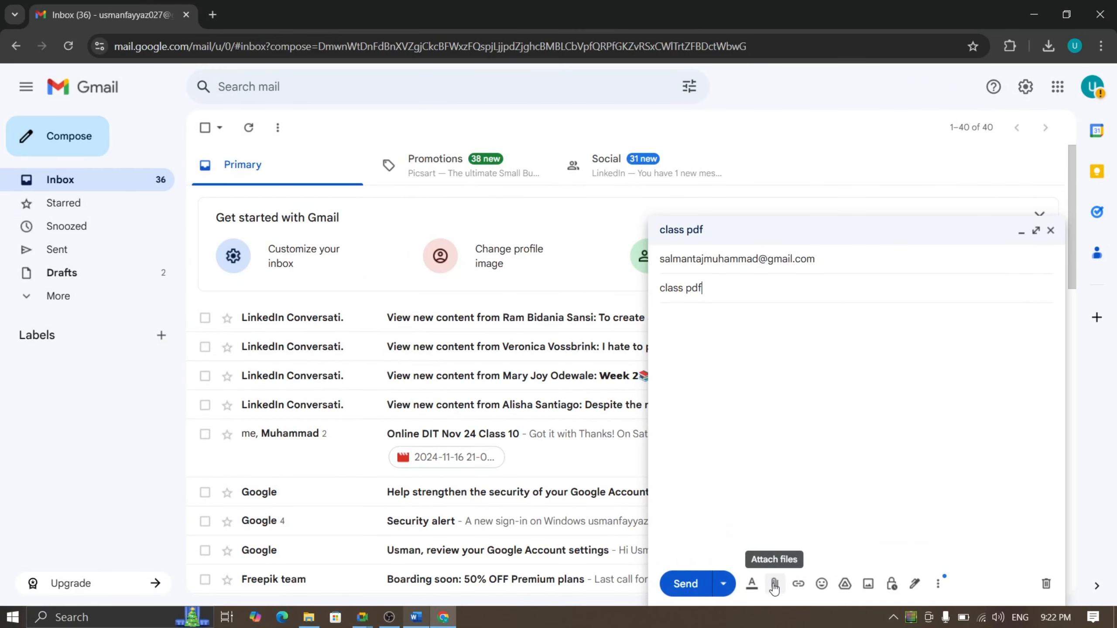
# Attach the Rescued document PDF from the Desktop to the email and close the message as a draft.
pyautogui.click(774, 587)
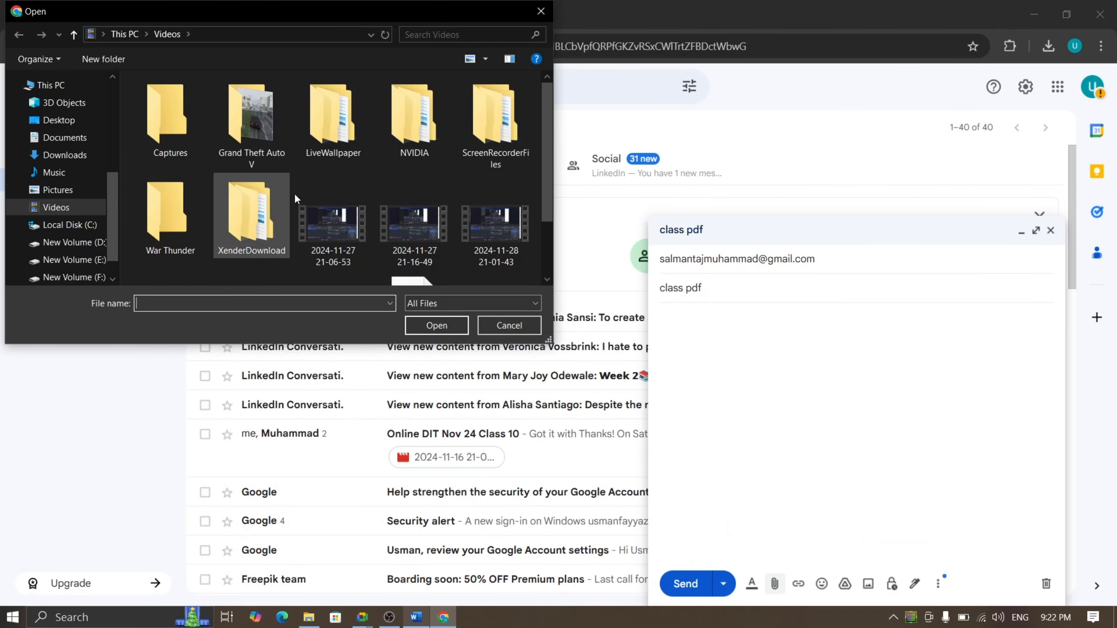
pyautogui.click(43, 127)
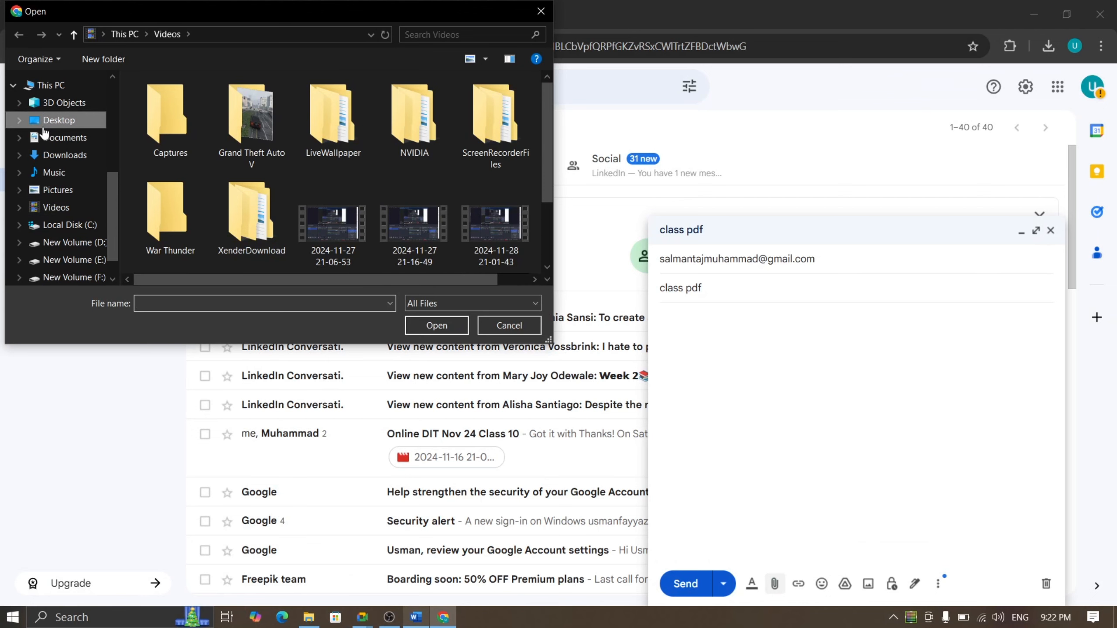
pyautogui.scroll(-1, 176, 133)
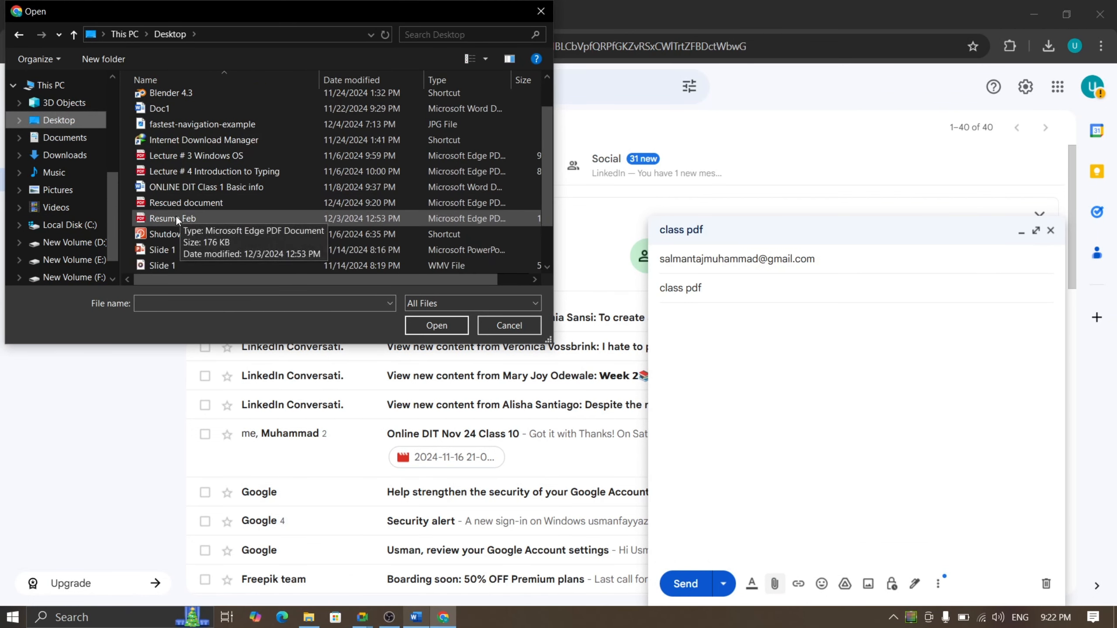
pyautogui.click(175, 204)
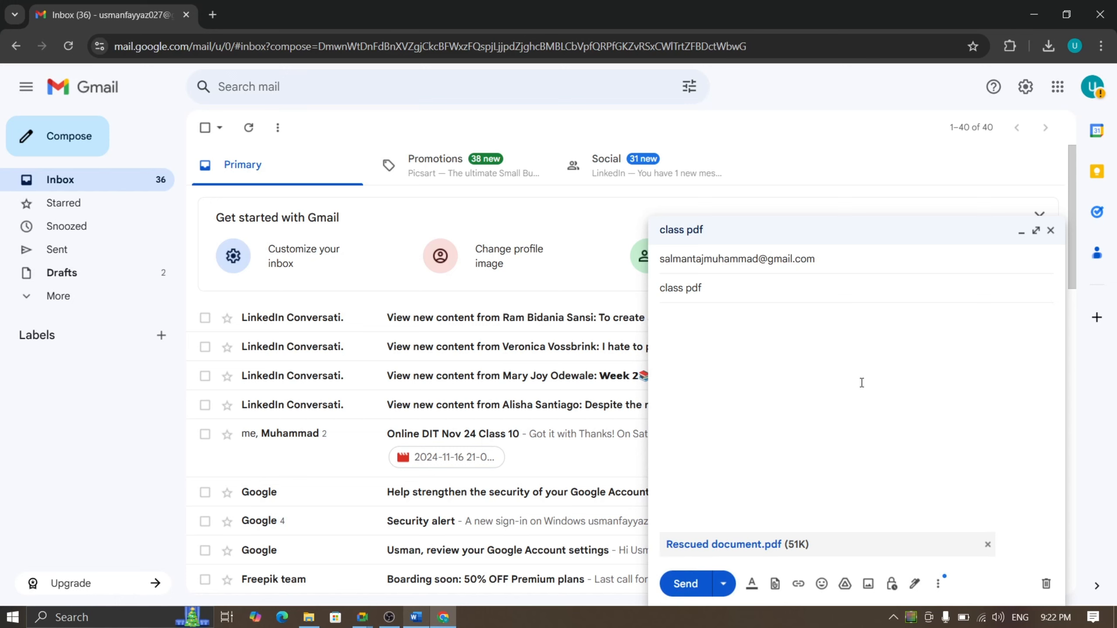
pyautogui.click(1051, 230)
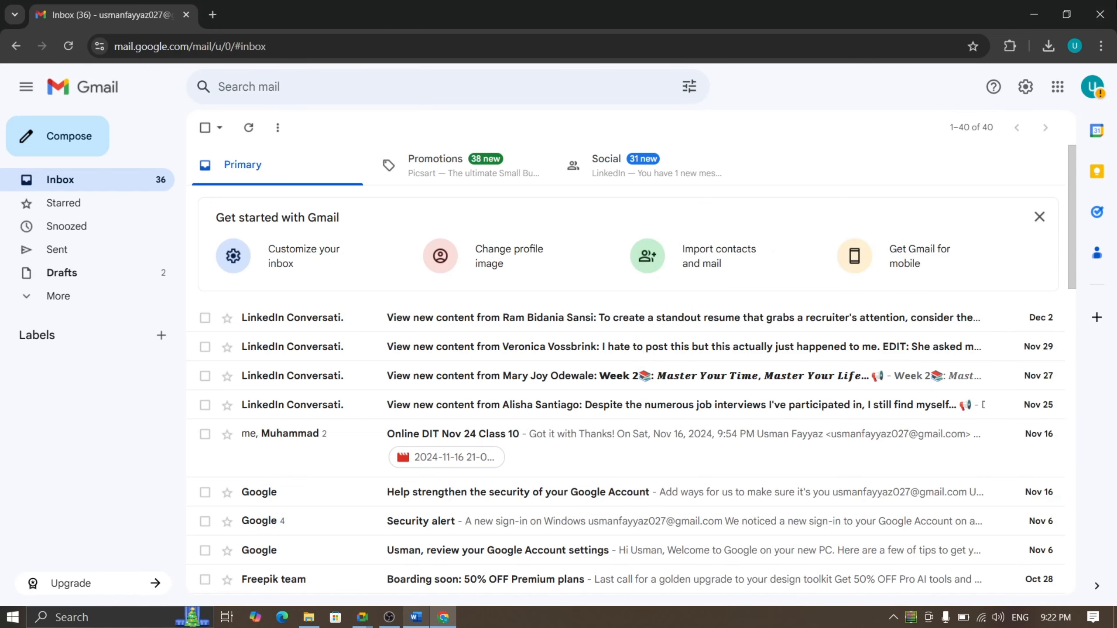
# Start another new email, enter the first letters of the recipient's address and close the message as a draft.
pyautogui.click(55, 141)
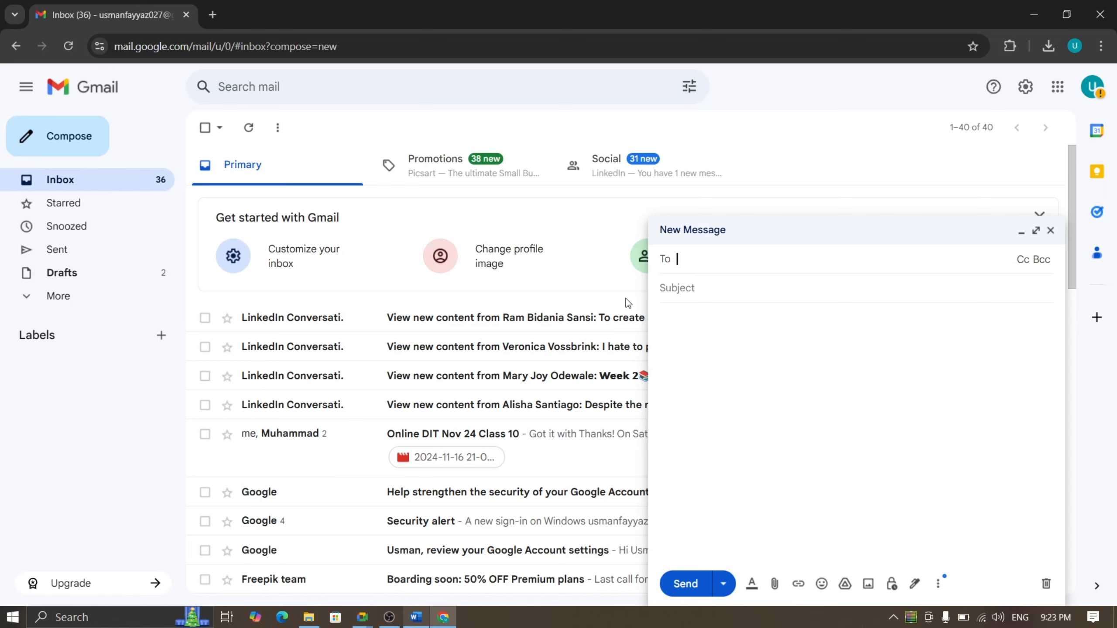
pyautogui.write('sa')
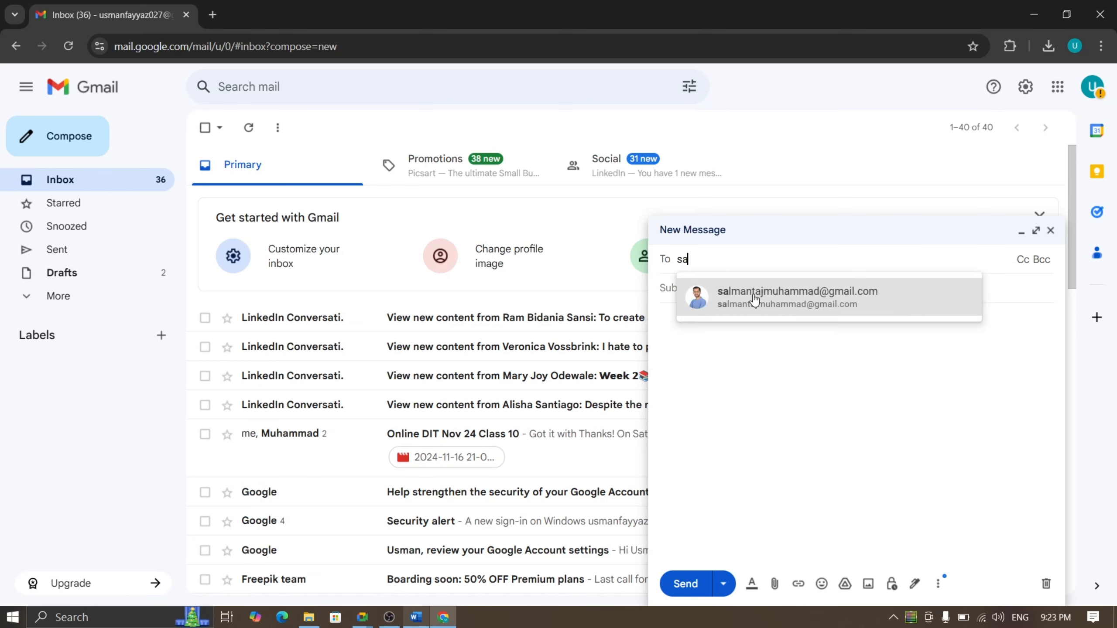
pyautogui.moveTo(757, 300)
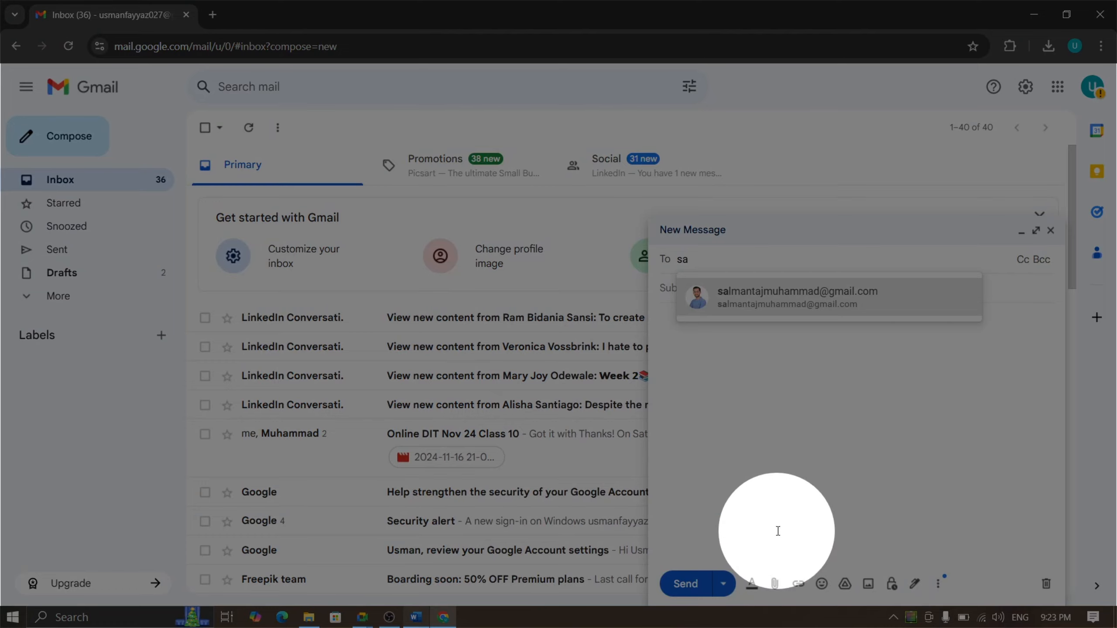
pyautogui.click(774, 519)
pyautogui.click(1051, 230)
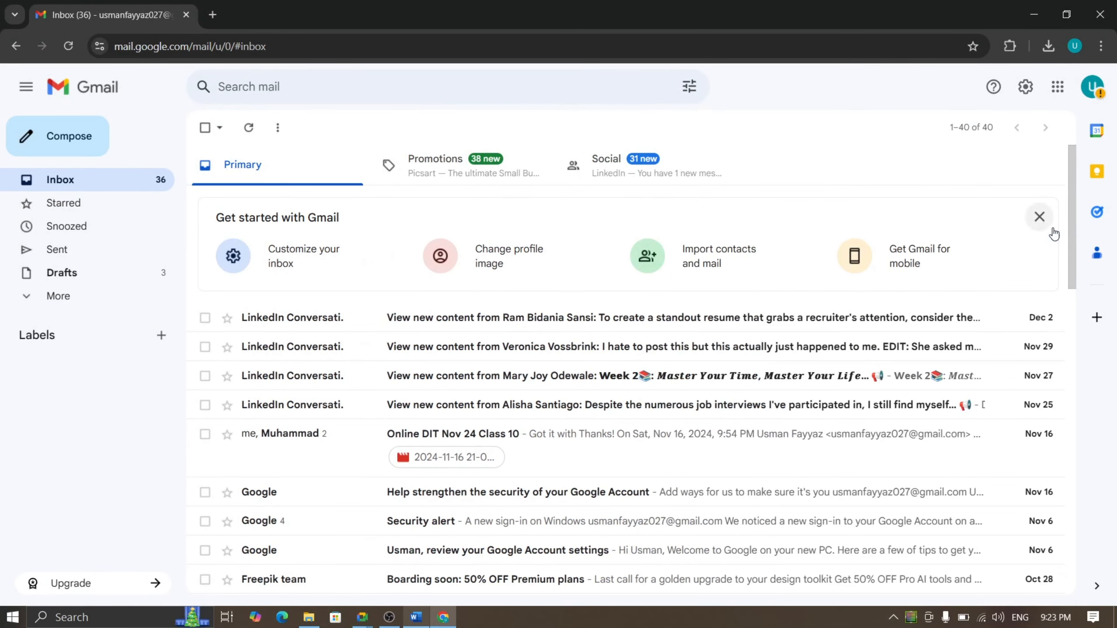
# Close the Gmail browser window and switch to the Google Meet call to read the in-call messages.
pyautogui.click(1100, 14)
pyautogui.click(624, 139)
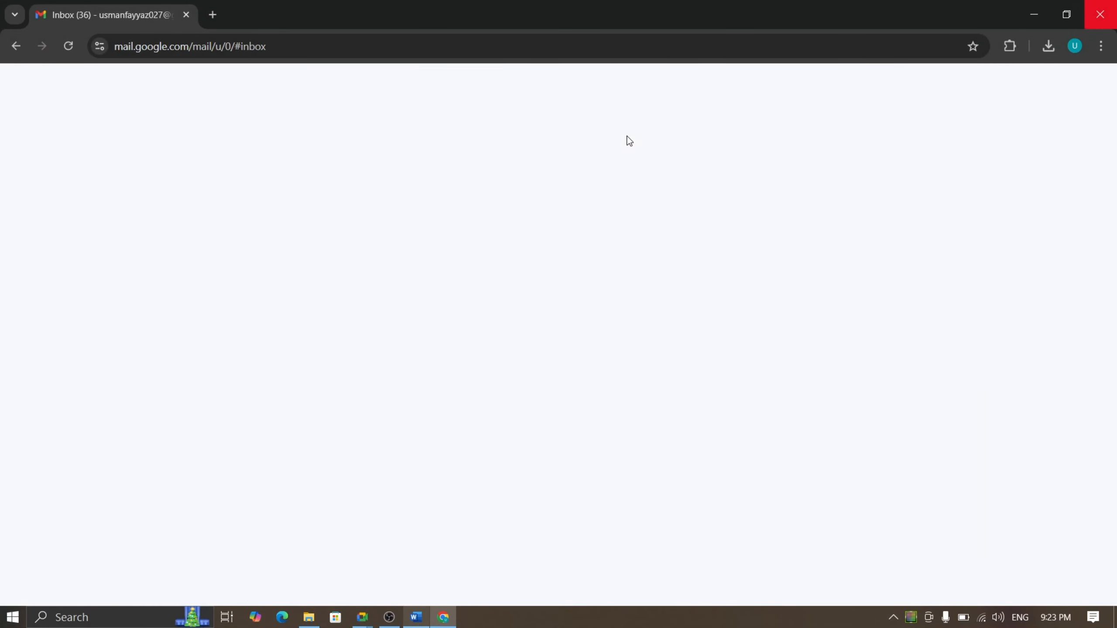
pyautogui.click(367, 618)
pyautogui.click(286, 552)
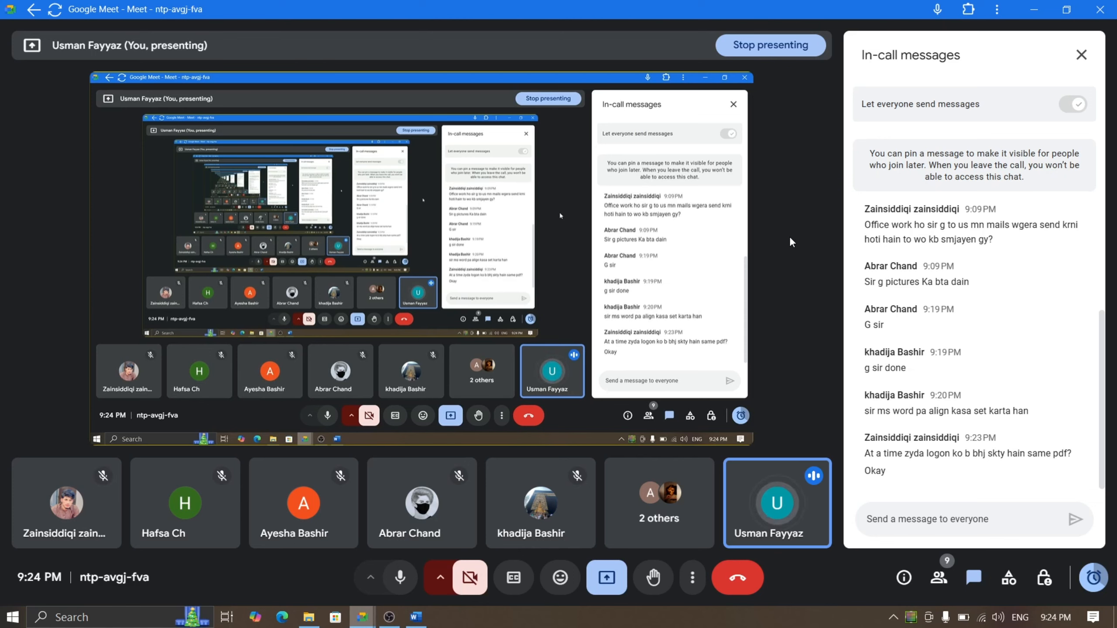
# Return to the Rescued document in Word and add the line "Text is here" below the last paragraph.
pyautogui.click(1035, 9)
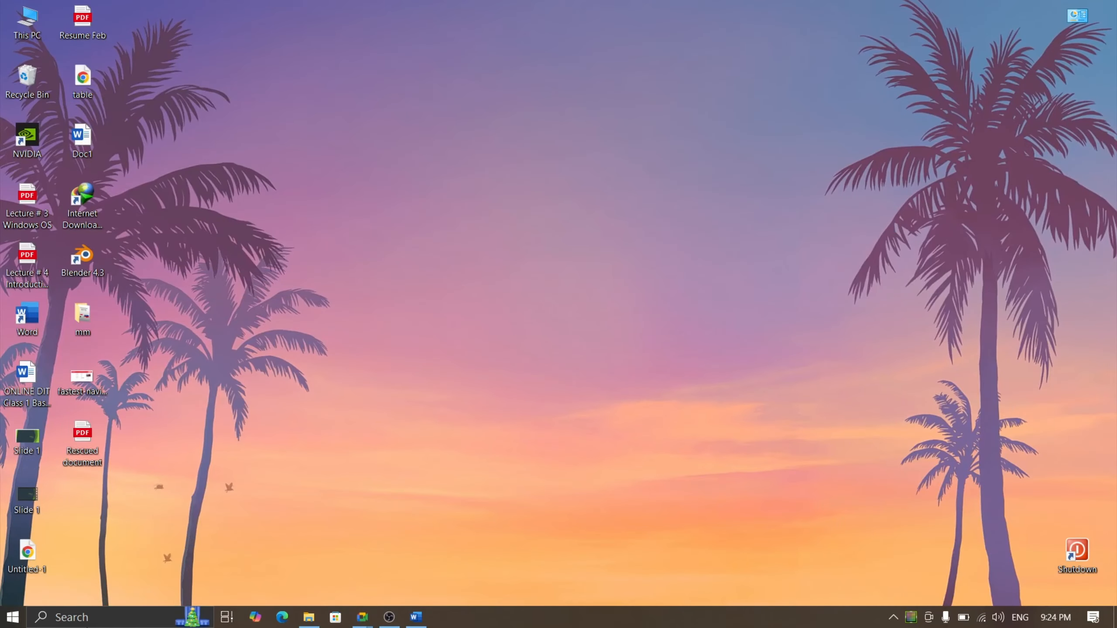
pyautogui.click(416, 617)
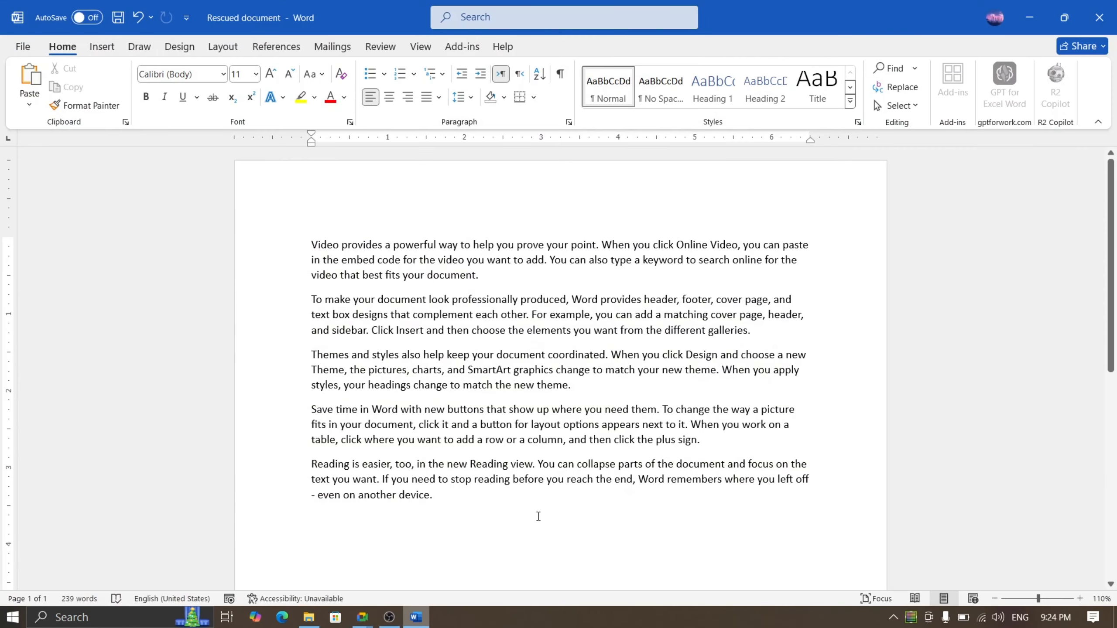
pyautogui.scroll(-1, 467, 515)
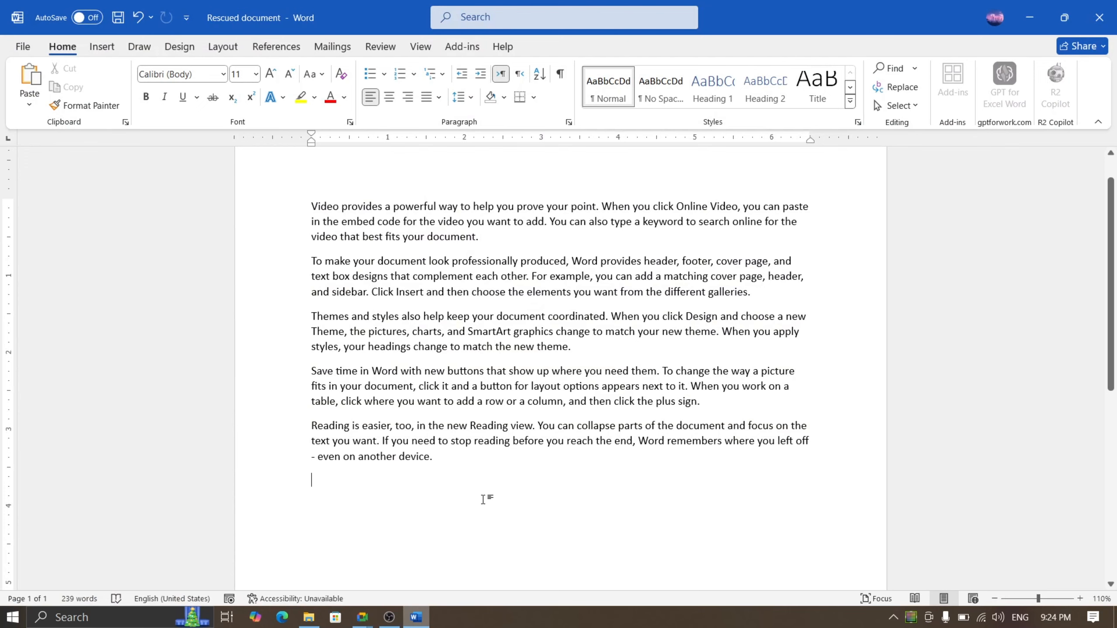
pyautogui.write('Text is ')
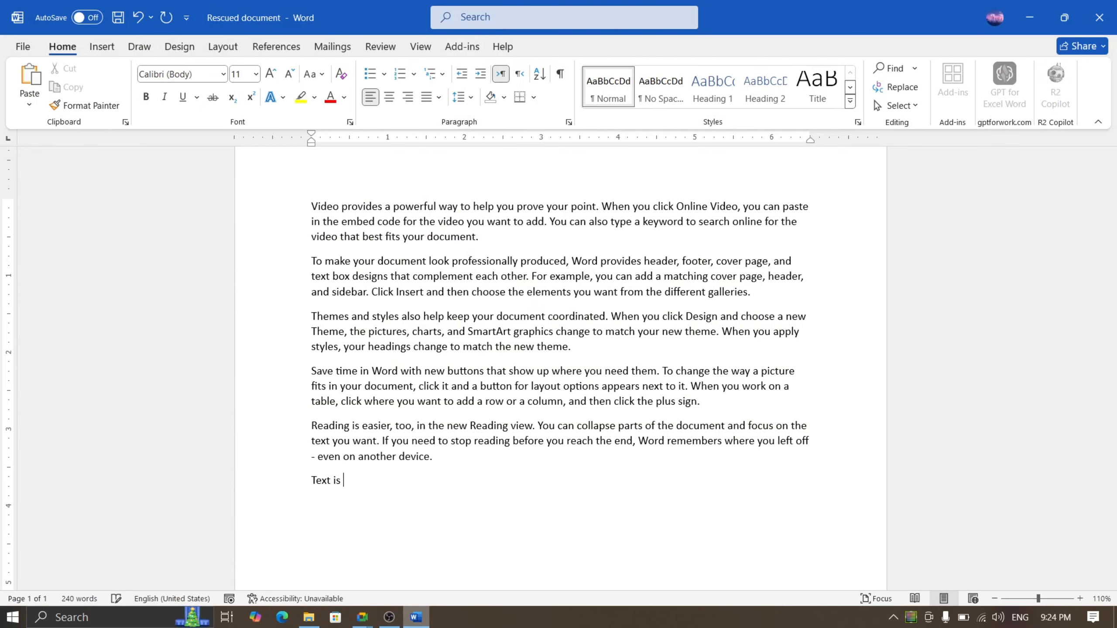
pyautogui.write('here')
pyautogui.keyDown('ctrl'); pyautogui.scroll(6, 370, 504); pyautogui.keyUp('ctrl')
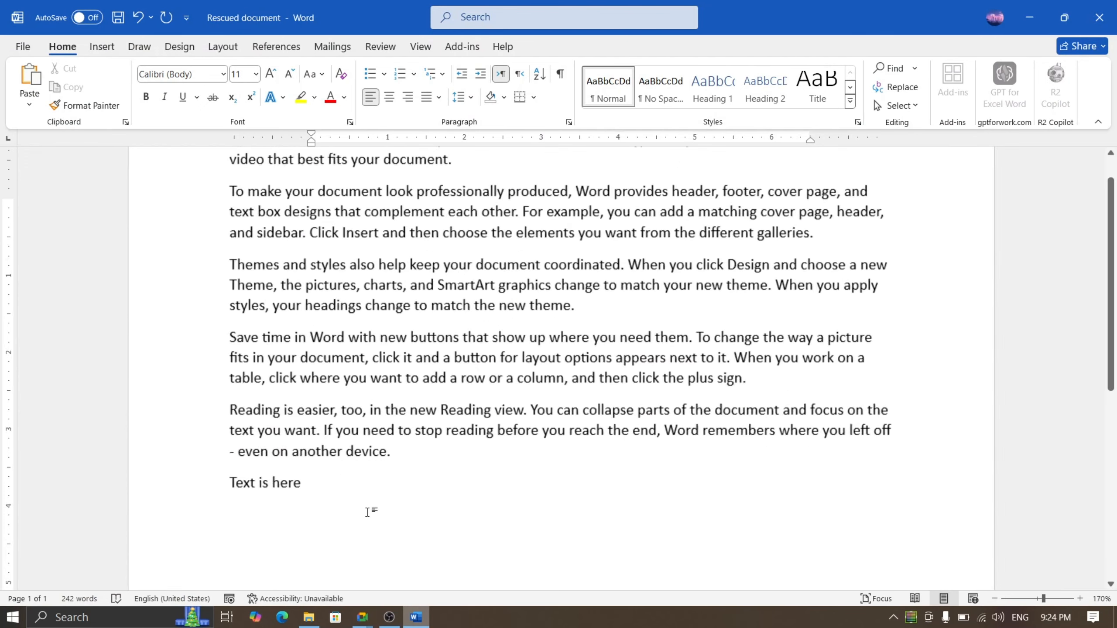
# Replace the last line's wording with "Align text" and select that line.
pyautogui.press('BackSpace')
pyautogui.press('BackSpace')
pyautogui.press('BackSpace')
pyautogui.press('BackSpace')
pyautogui.press('BackSpace')
pyautogui.press('BackSpace')
pyautogui.press('BackSpace')
pyautogui.press('BackSpace')
pyautogui.press('BackSpace')
pyautogui.press('BackSpace')
pyautogui.press('BackSpace')
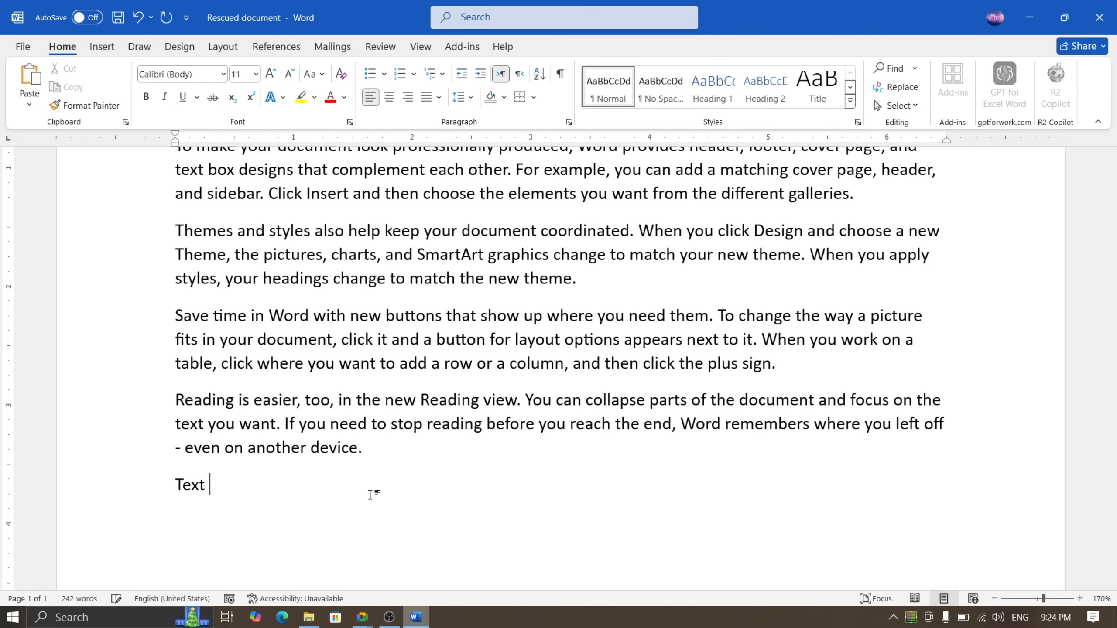
pyautogui.press('BackSpace')
pyautogui.write('allig')
pyautogui.write('n text')
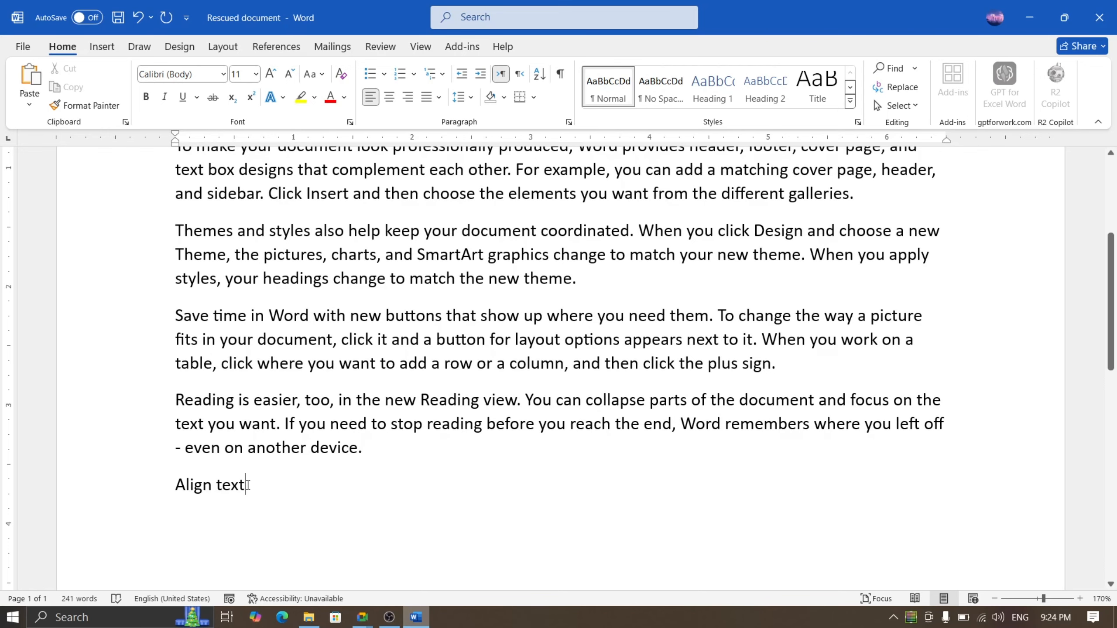
pyautogui.tripleClick(247, 489)
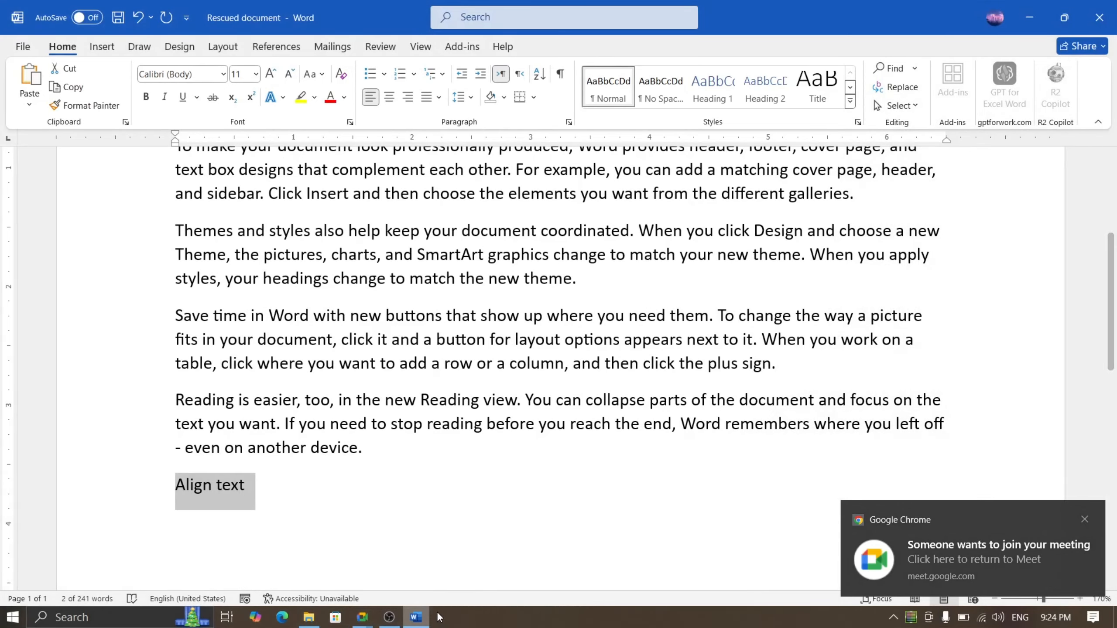
# Switch to Google Meet, admit the person waiting to join the call and return to the Word document.
pyautogui.click(362, 618)
pyautogui.click(307, 547)
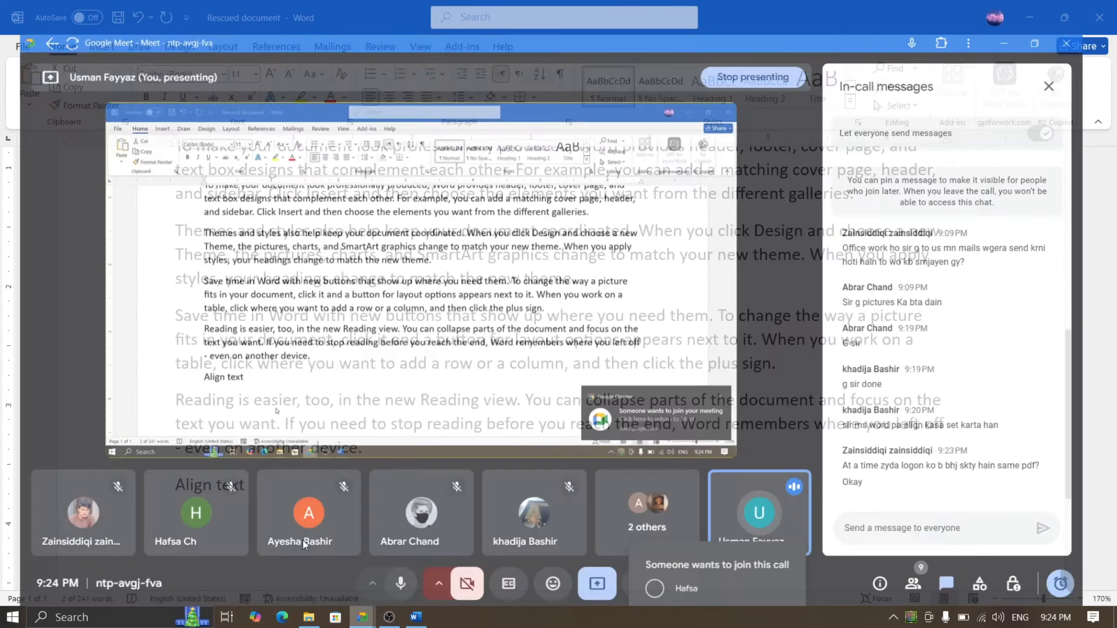
pyautogui.click(762, 528)
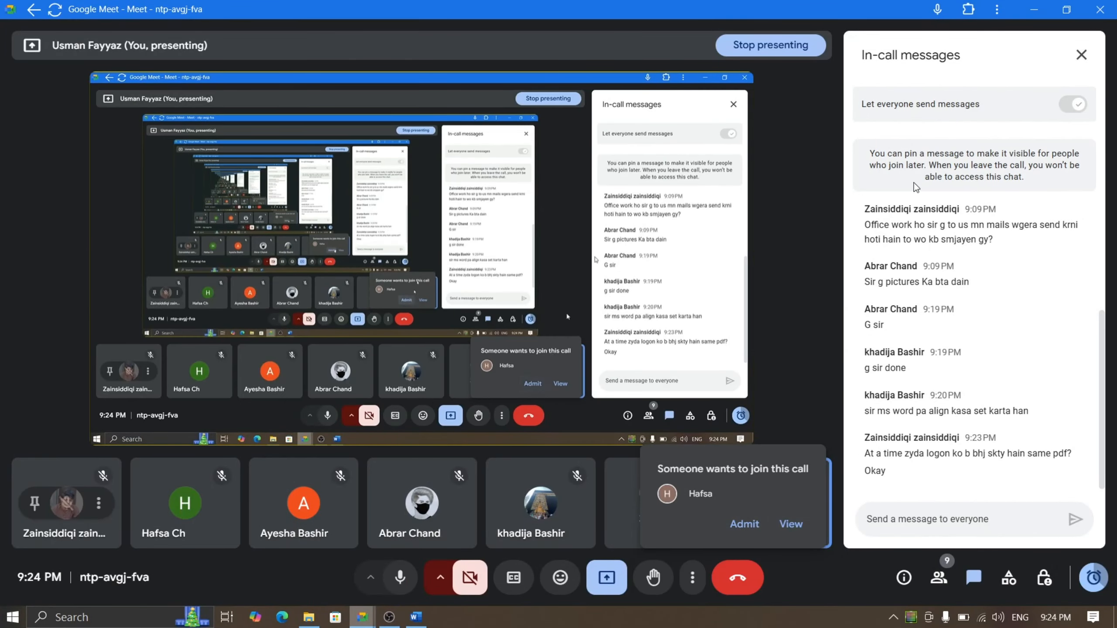
pyautogui.click(1034, 8)
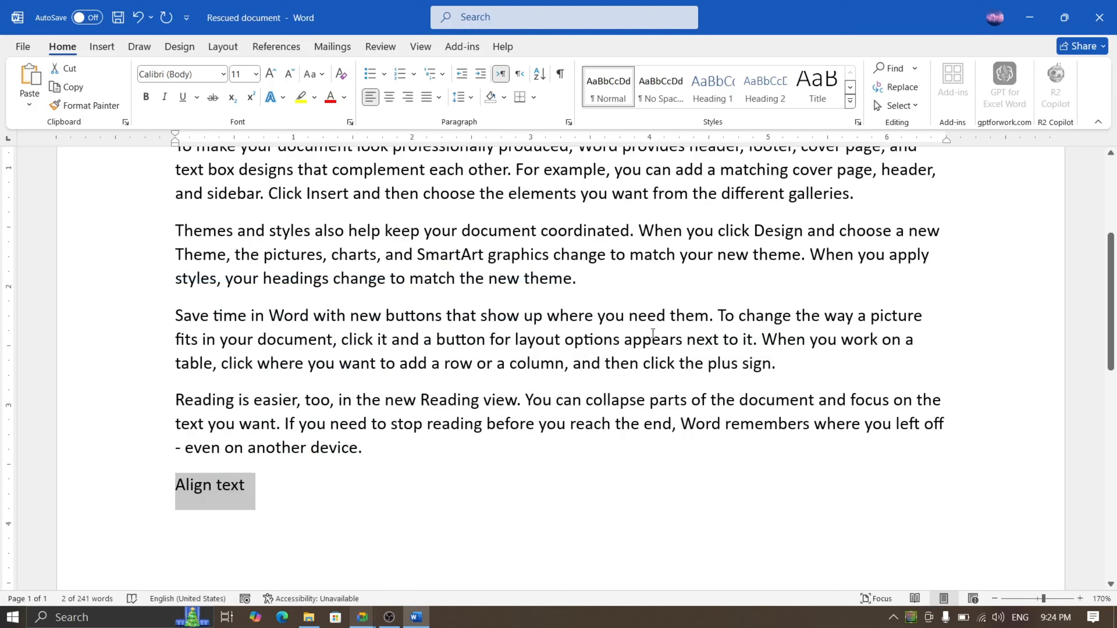
# Try right, left and center alignment in turn on the selected "Align text" line.
pyautogui.hotkey('ctrl', 'r')
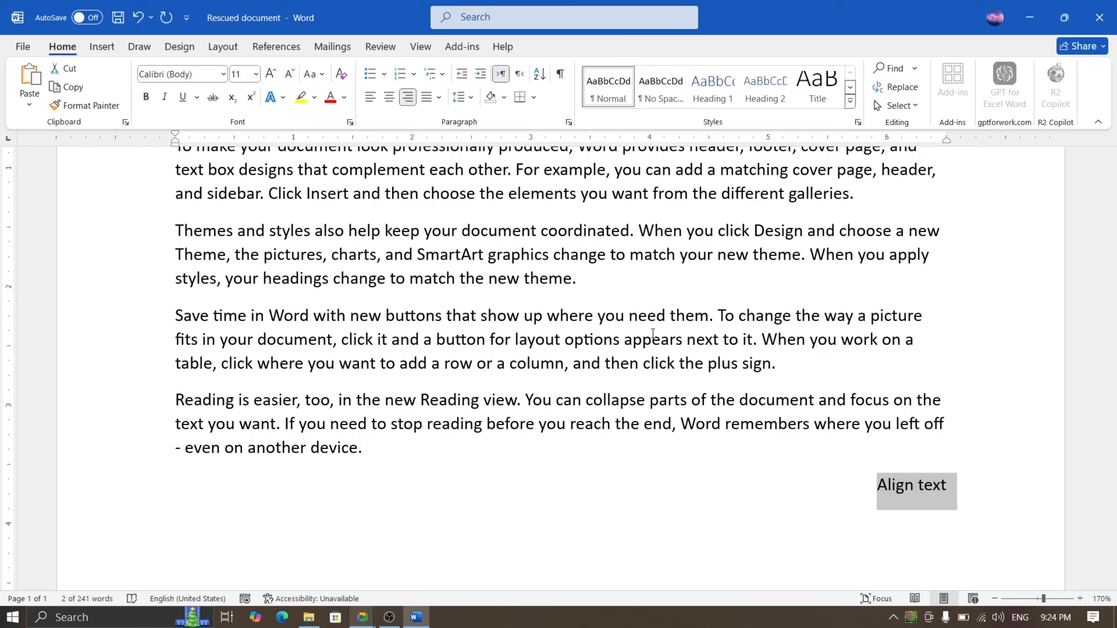
pyautogui.hotkey('ctrl', 'l')
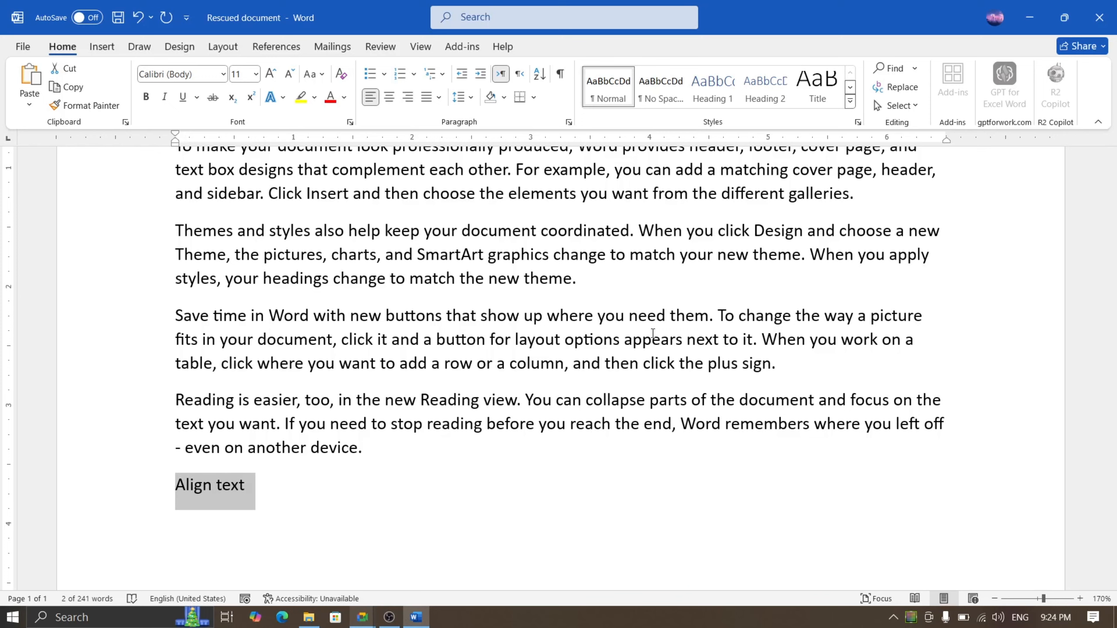
pyautogui.hotkey('ctrl', 'e')
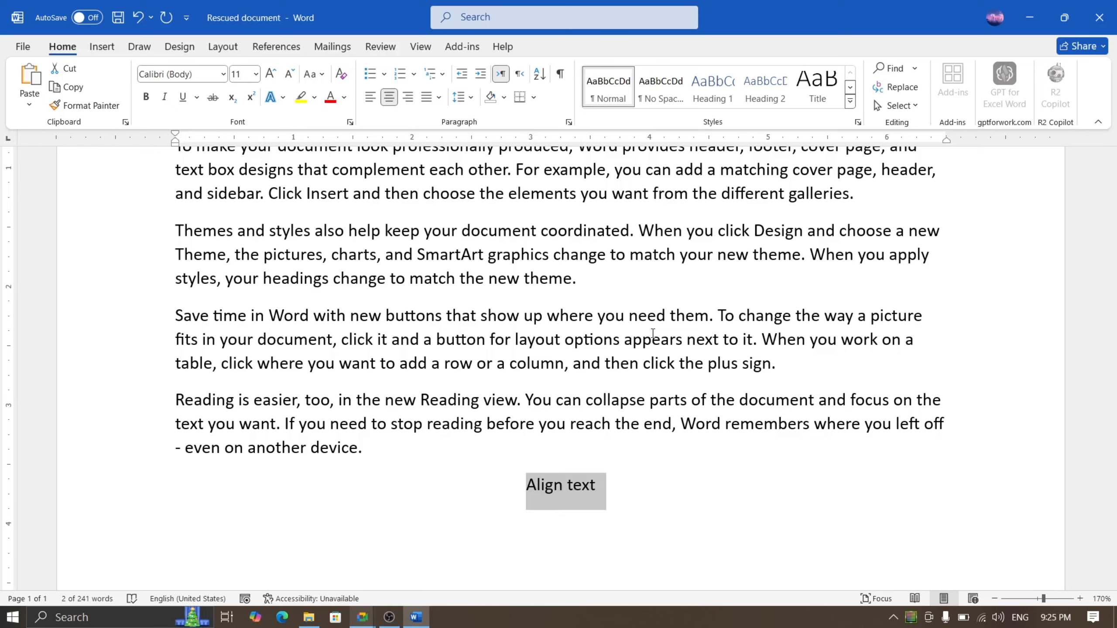
# Cycle the "Align text" line repeatedly through left, center and right alignment, finishing with it left-aligned and deselected.
pyautogui.click(370, 97)
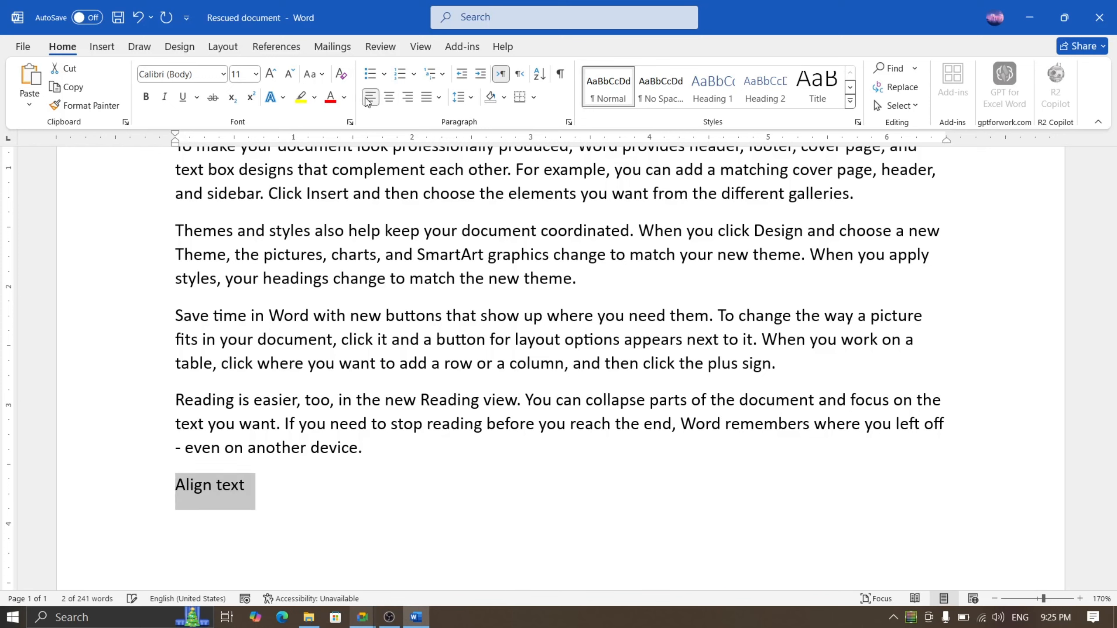
pyautogui.click(388, 97)
pyautogui.click(408, 97)
pyautogui.click(370, 97)
pyautogui.click(389, 97)
pyautogui.click(439, 97)
pyautogui.click(408, 97)
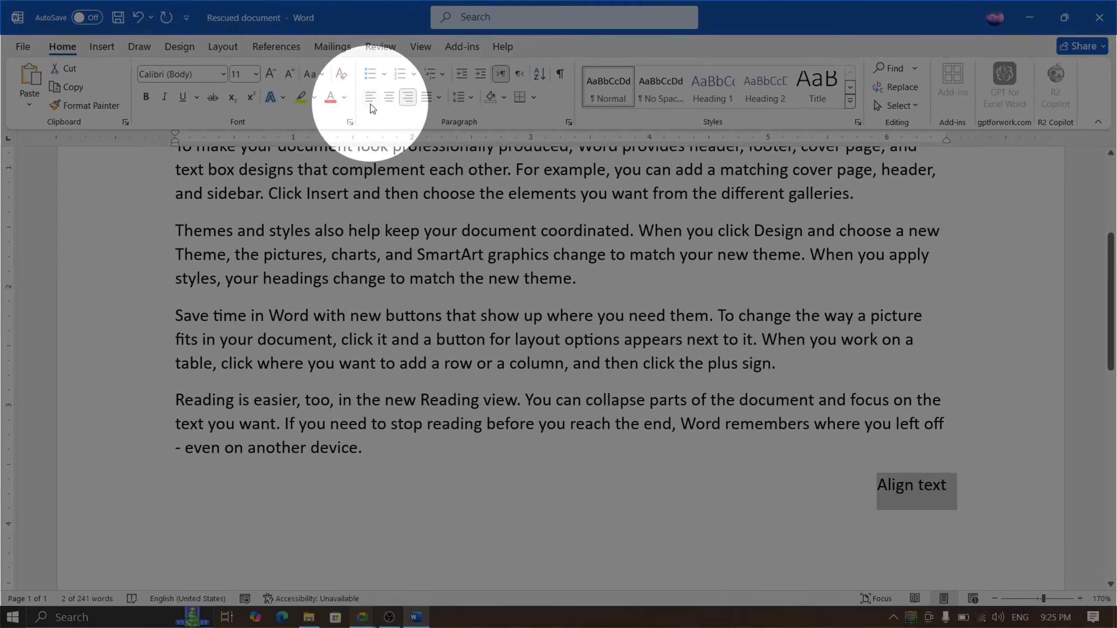
pyautogui.click(375, 102)
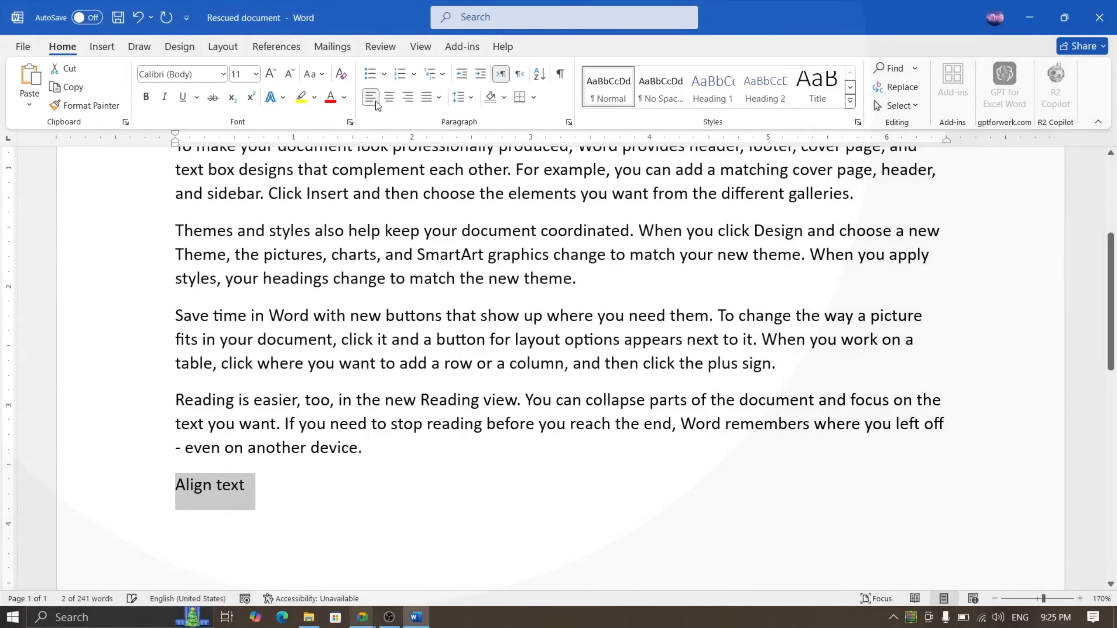
pyautogui.click(389, 97)
pyautogui.click(371, 98)
pyautogui.click(411, 98)
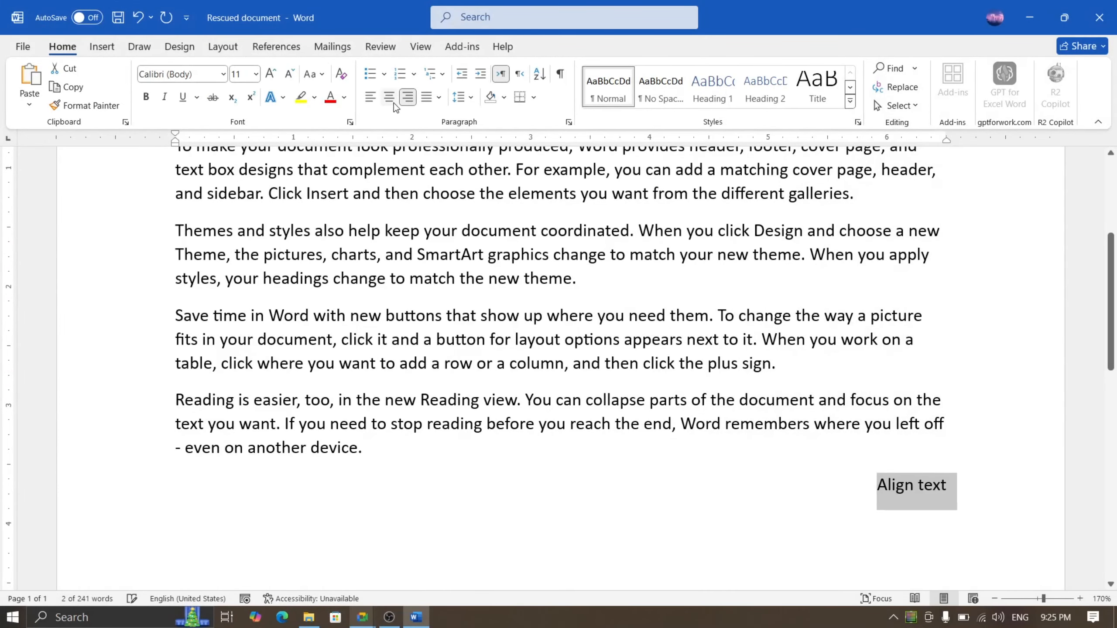
pyautogui.click(390, 98)
pyautogui.click(370, 98)
pyautogui.click(381, 493)
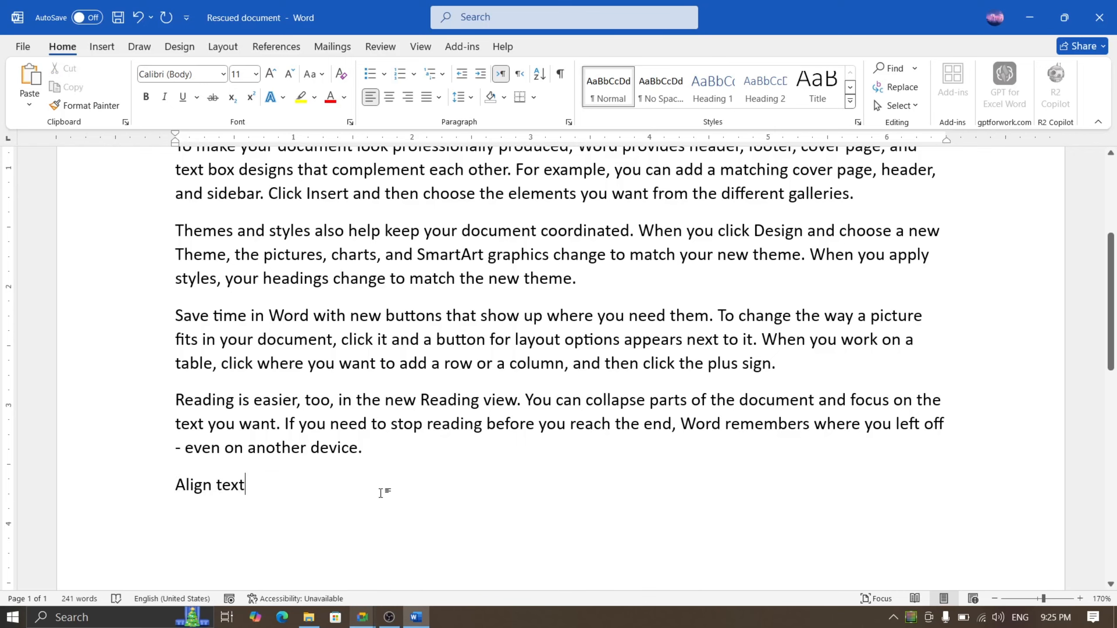
# Switch to the Google Meet call, look through the earlier in-call messages for requested topics and minimise the meeting.
pyautogui.click(416, 617)
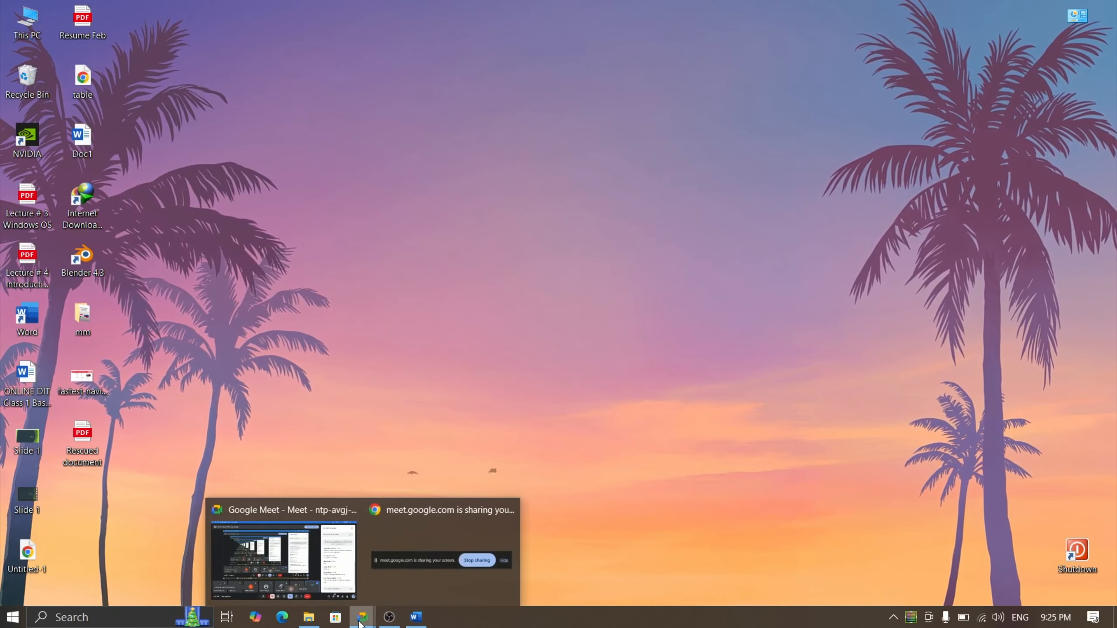
pyautogui.click(334, 578)
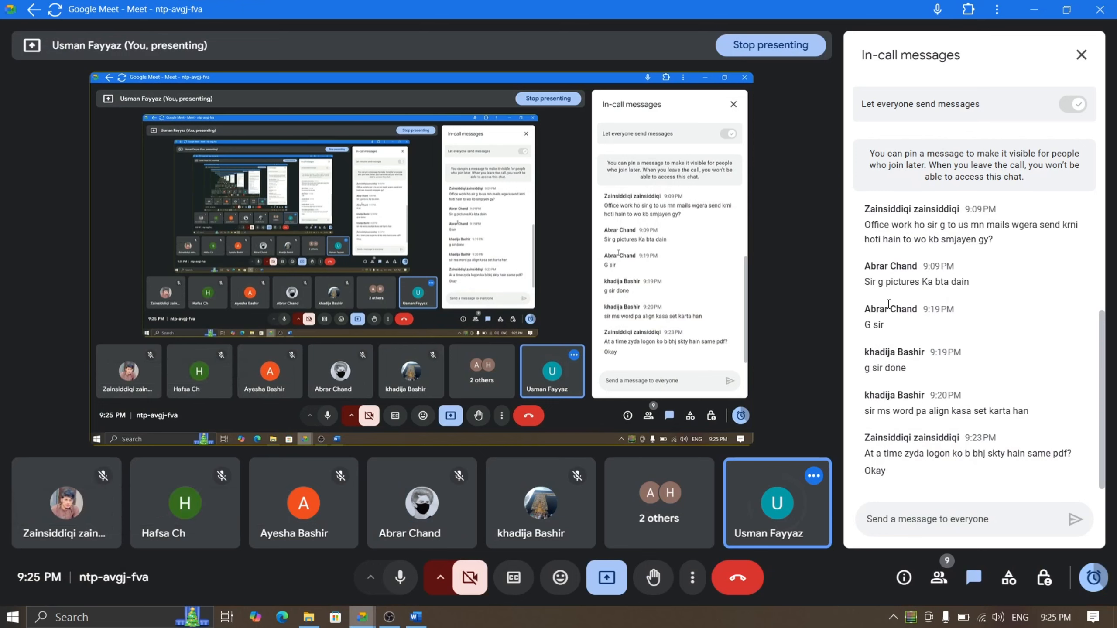
pyautogui.scroll(3, 898, 304)
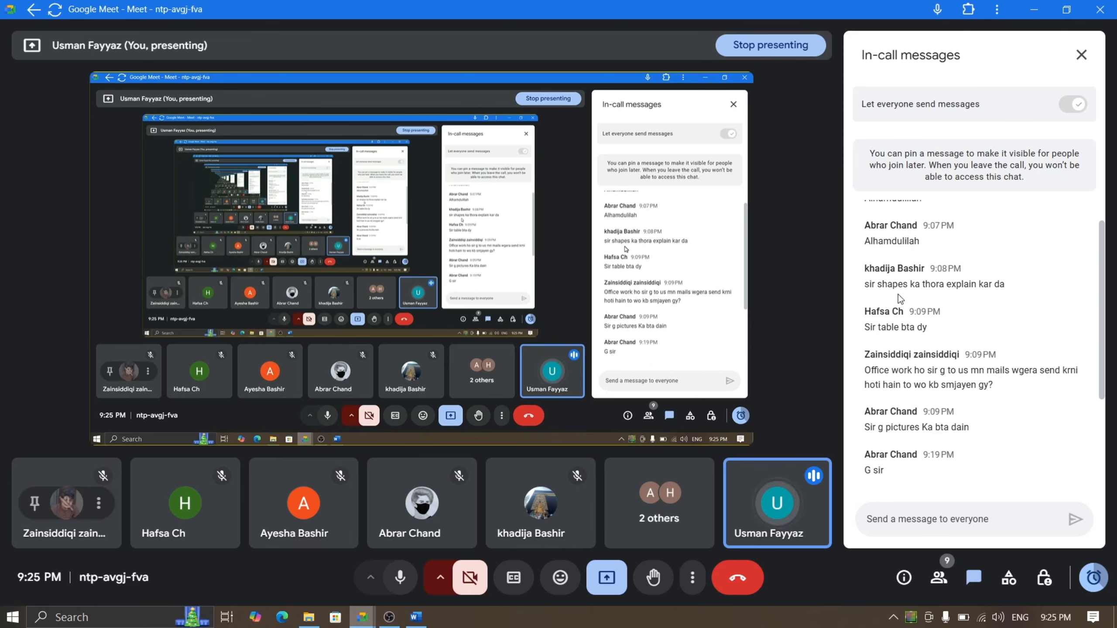
pyautogui.click(1040, 6)
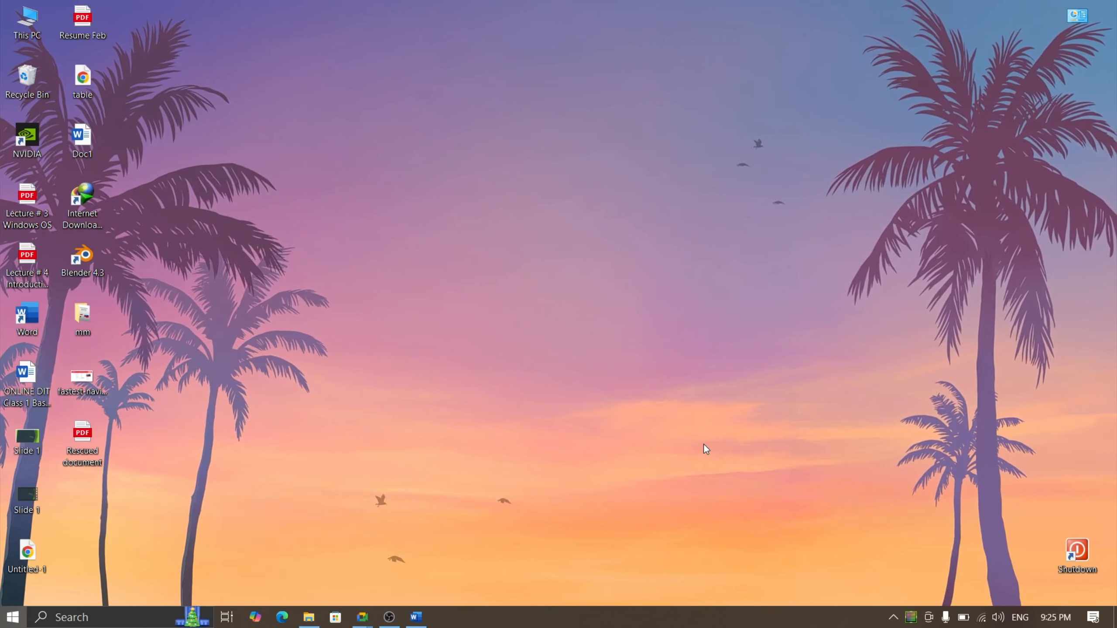
# Return to the Rescued document in Word and delete all of its text.
pyautogui.press('super')
pyautogui.press('super')
pyautogui.click(416, 617)
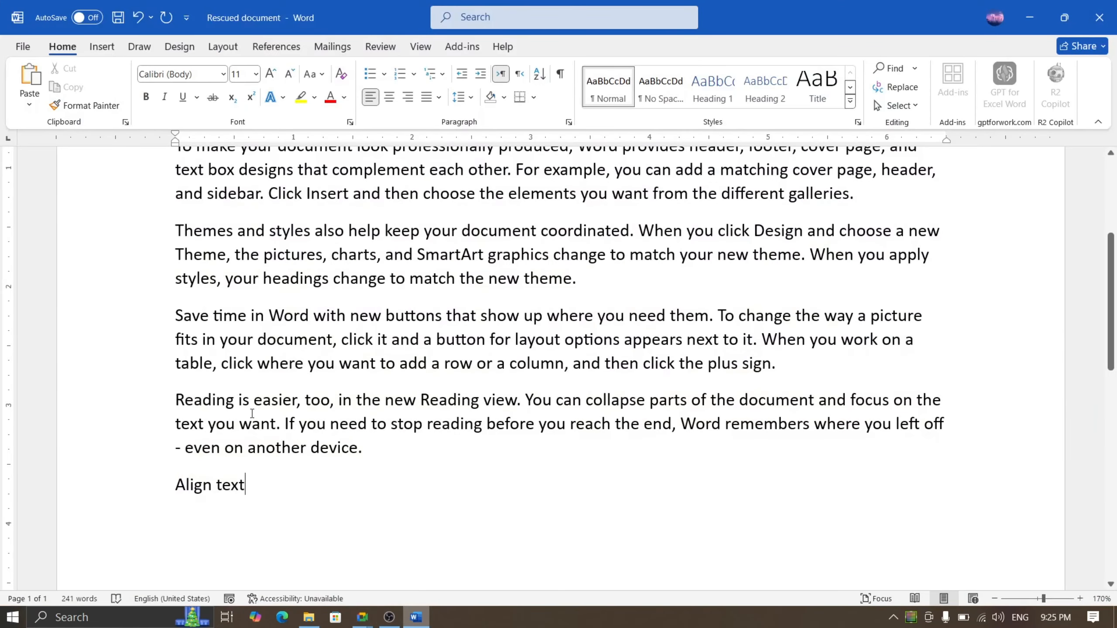
pyautogui.hotkey('ctrl', 'a')
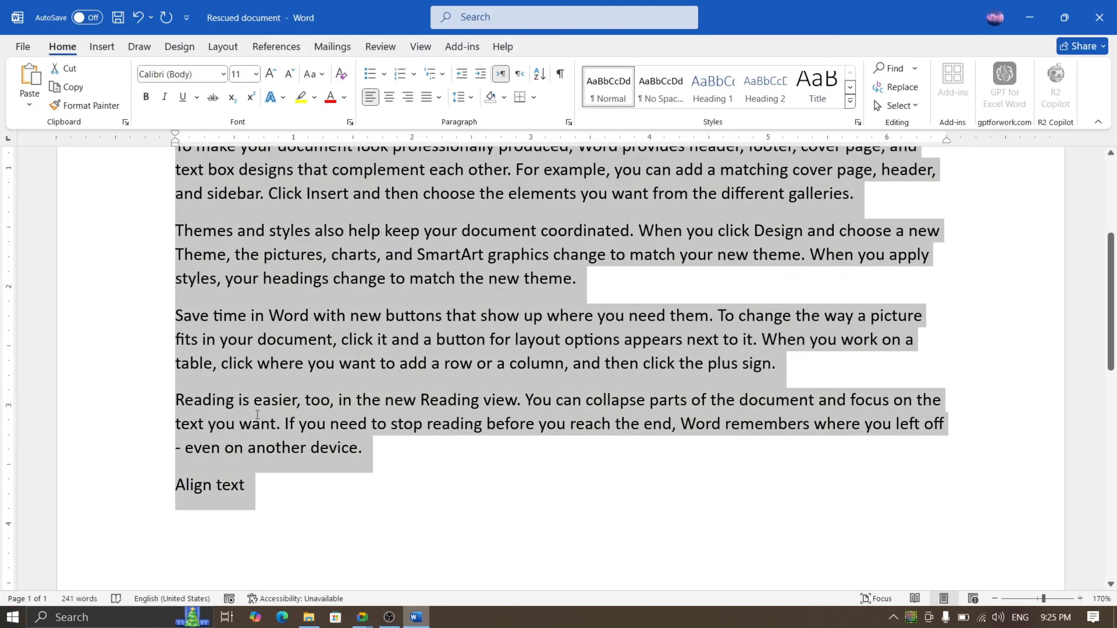
pyautogui.press('Delete')
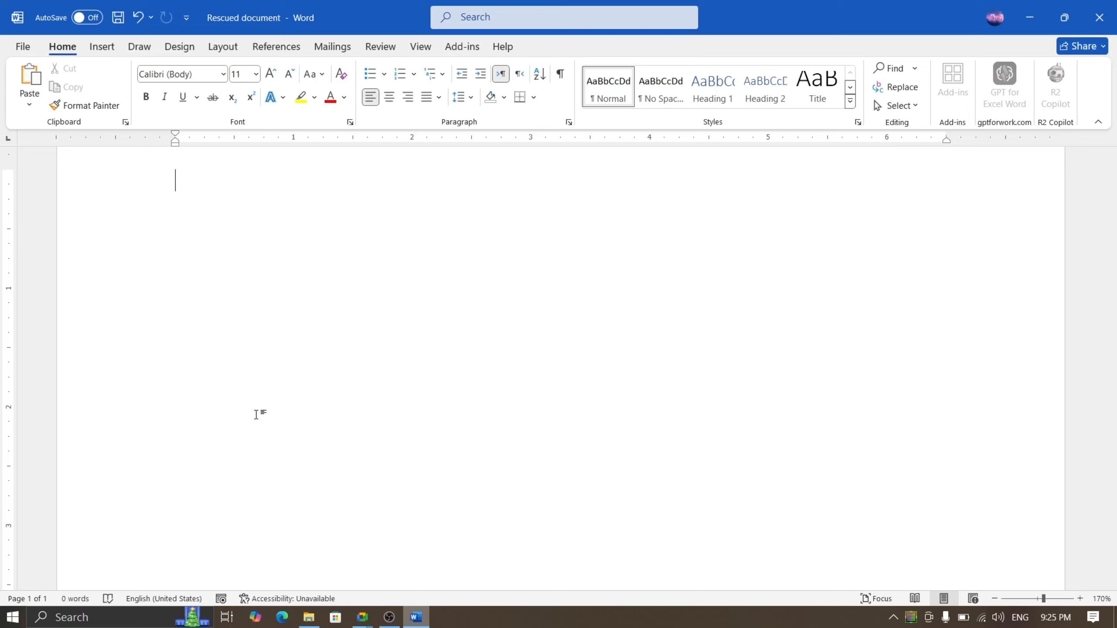
pyautogui.scroll(-6, 308, 394)
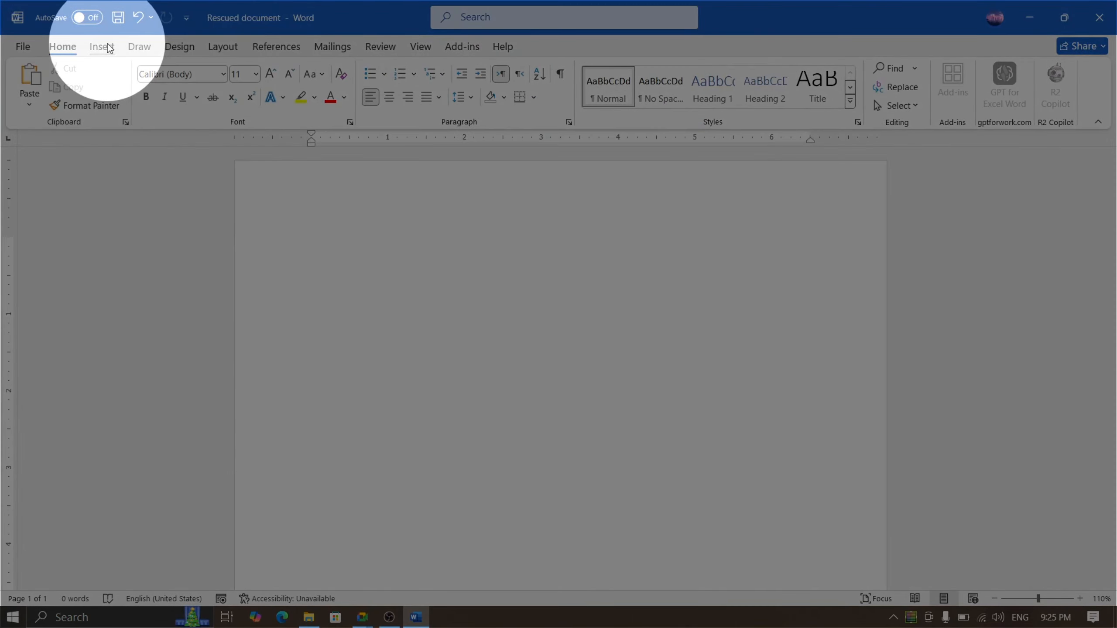
pyautogui.click(107, 46)
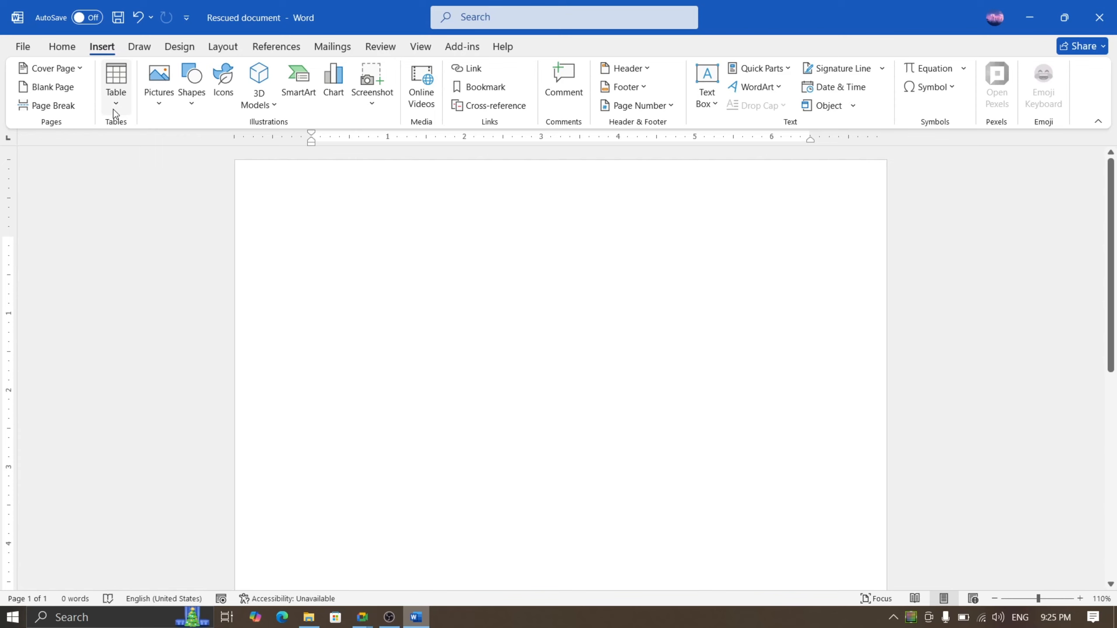
pyautogui.click(115, 110)
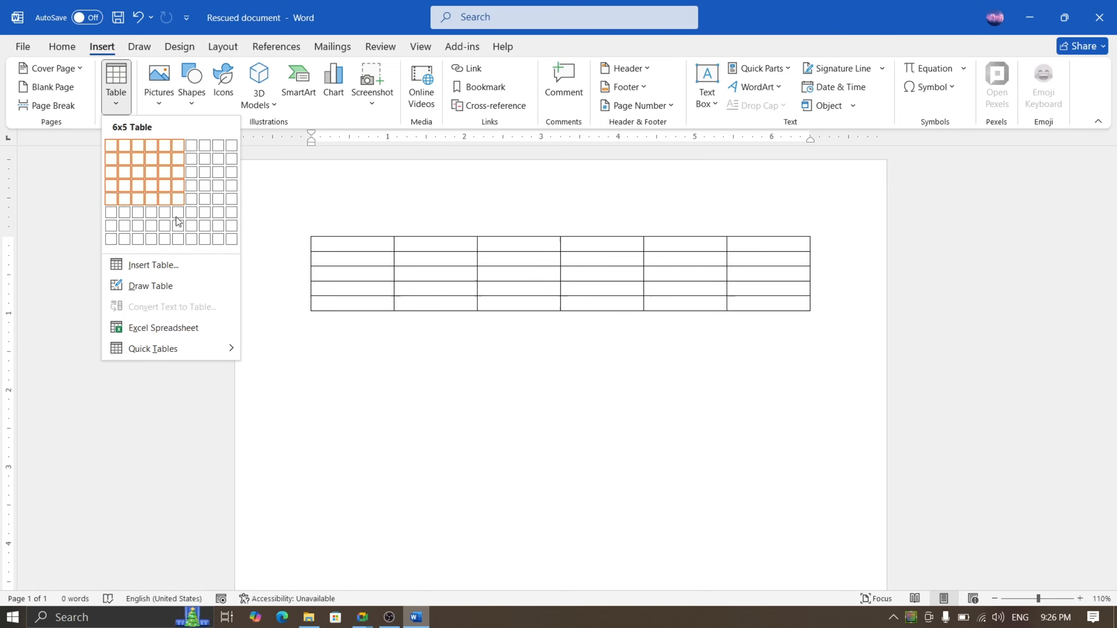
pyautogui.click(177, 264)
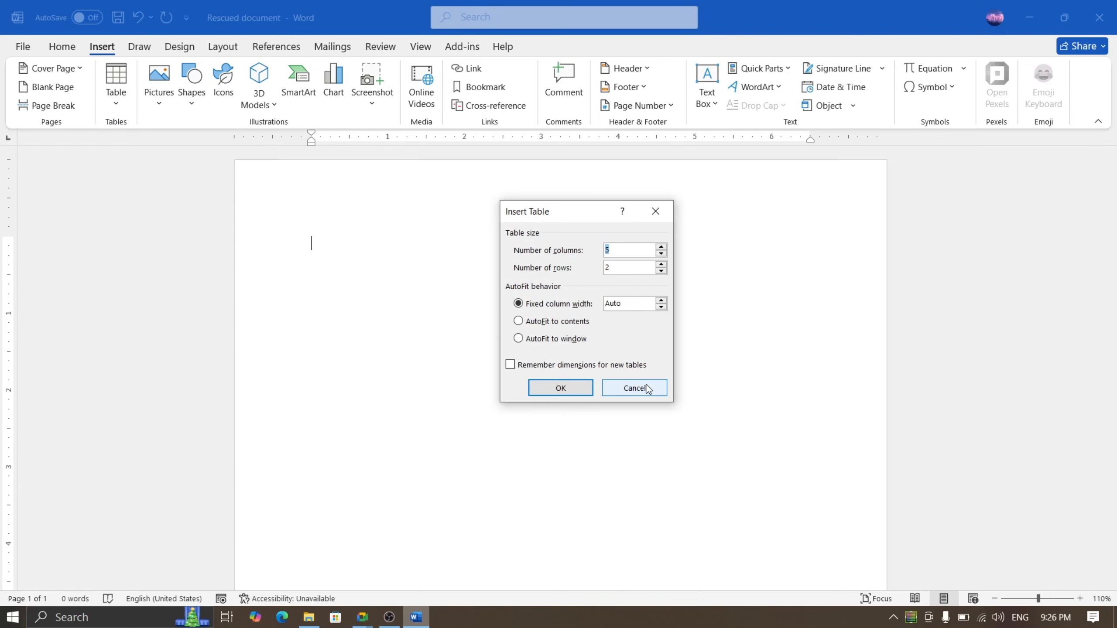
pyautogui.click(633, 389)
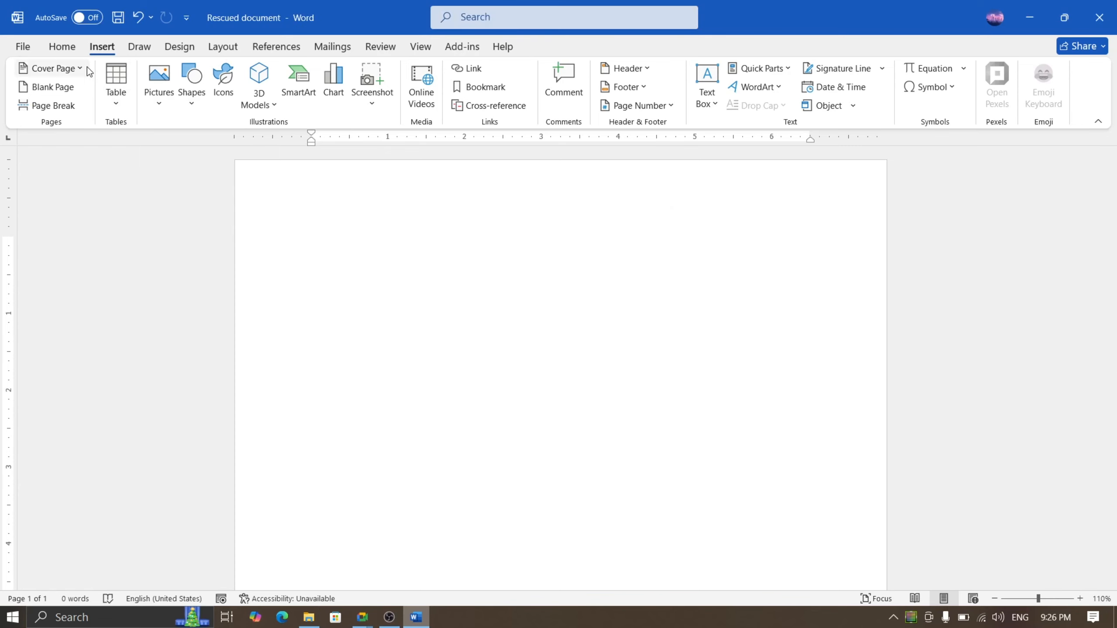
# Insert a table with eight columns and six rows into the blank page.
pyautogui.click(116, 88)
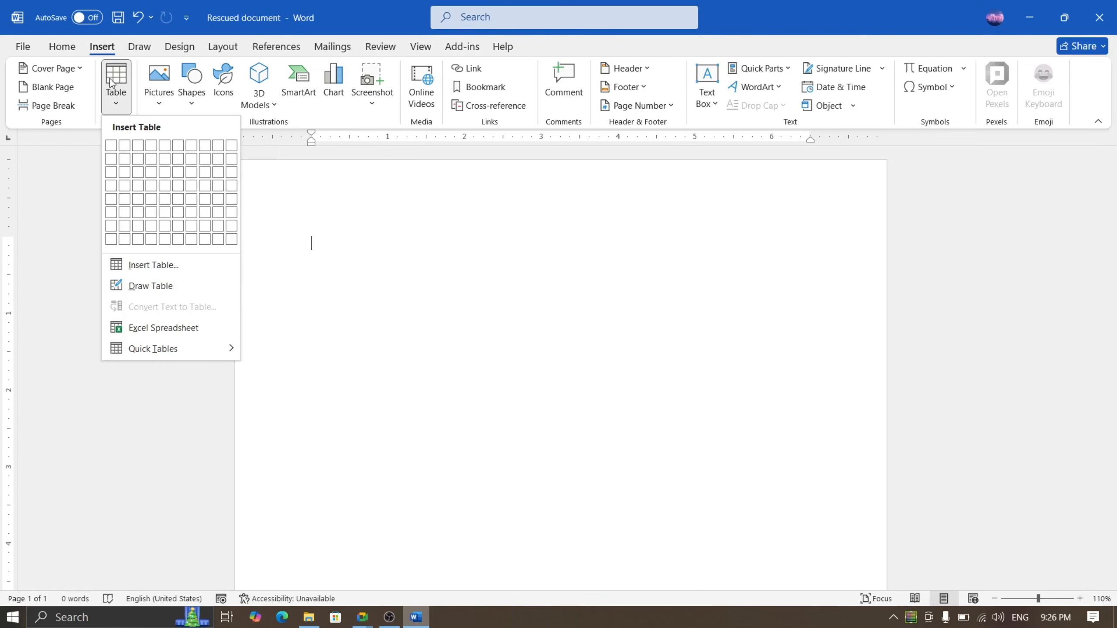
pyautogui.click(207, 207)
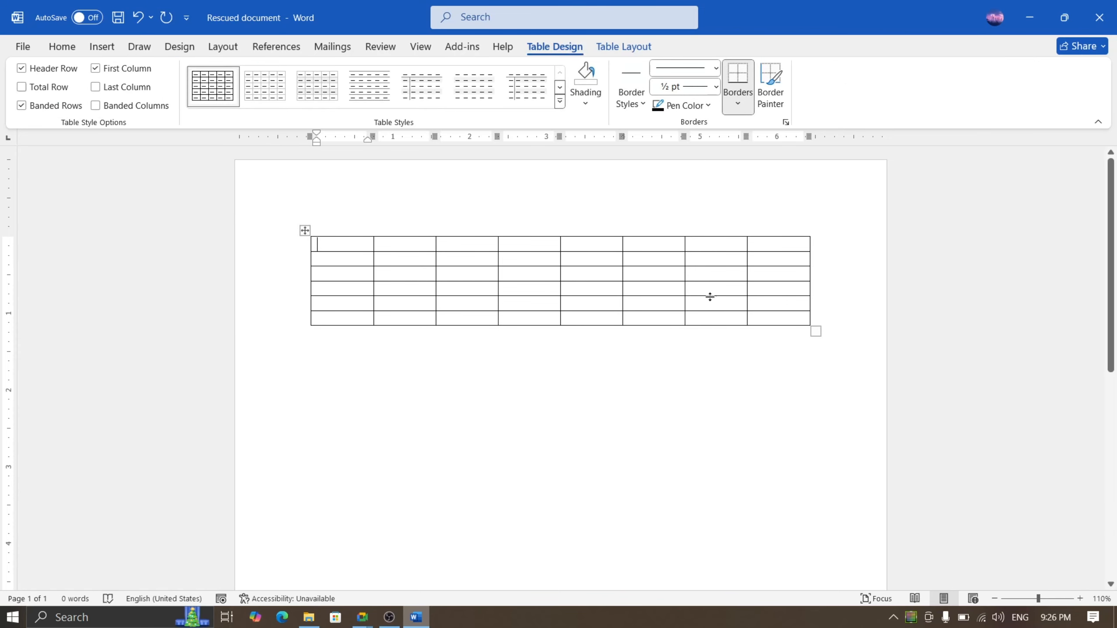
# Select each of the table's eight columns in turn, from the first to the last, and clear the selection.
pyautogui.keyDown('ctrl'); pyautogui.scroll(7, 710, 298); pyautogui.keyUp('ctrl')
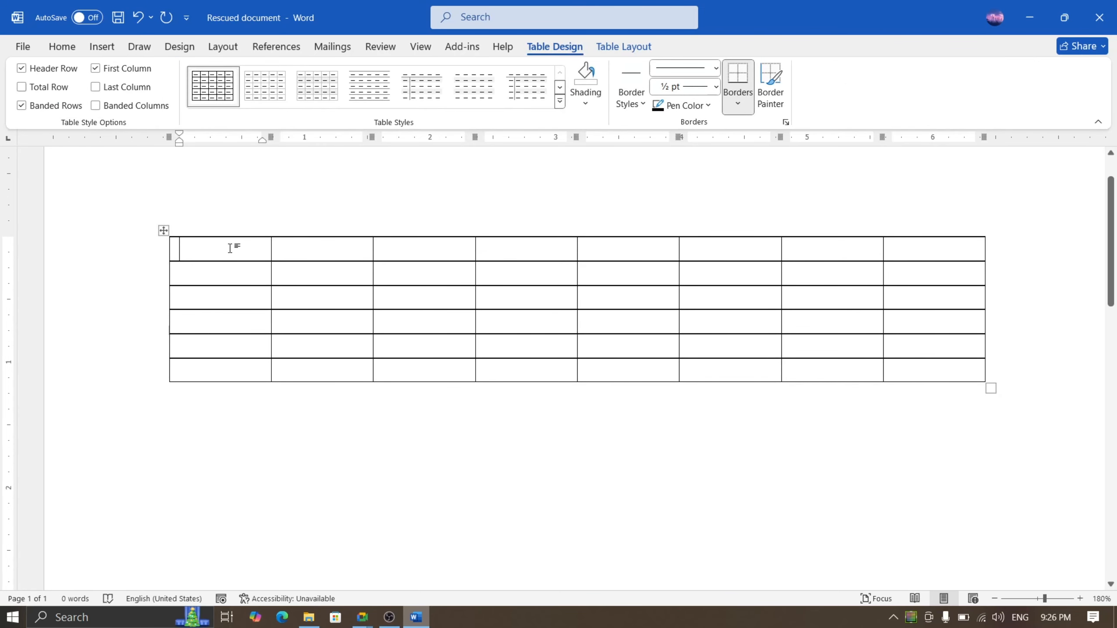
pyautogui.moveTo(230, 248); pyautogui.dragTo(212, 381)
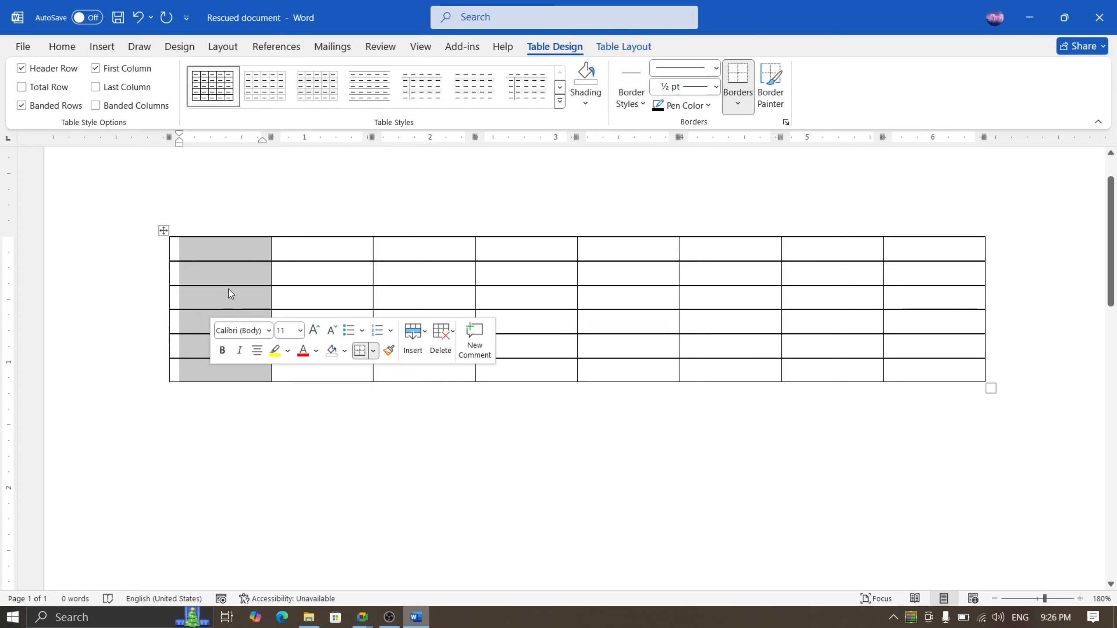
pyautogui.moveTo(329, 243); pyautogui.dragTo(319, 372)
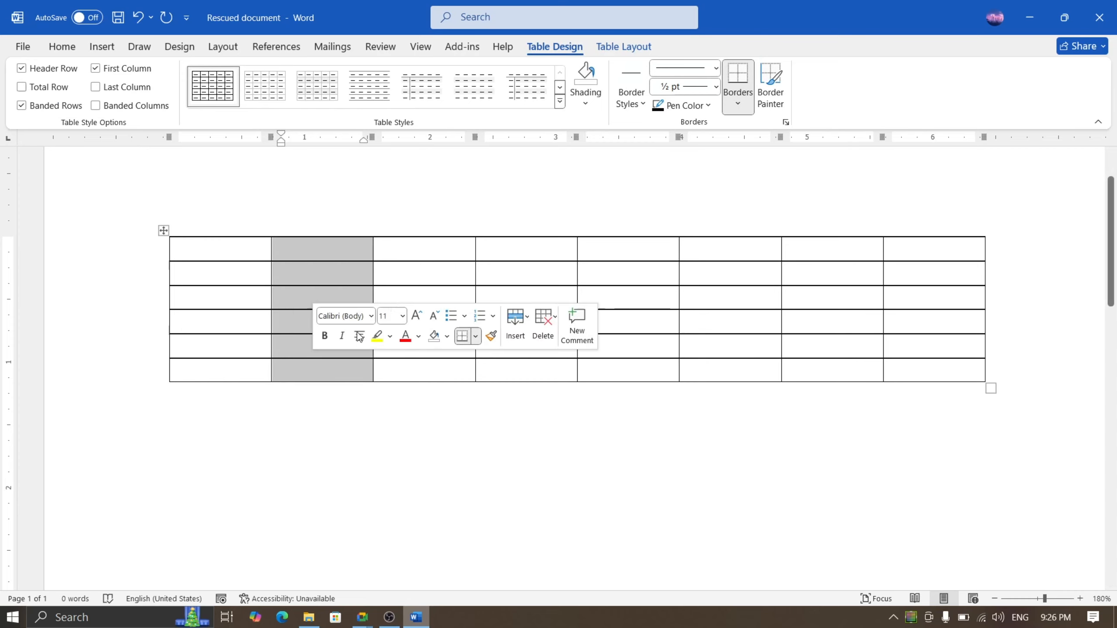
pyautogui.moveTo(443, 247); pyautogui.dragTo(441, 368)
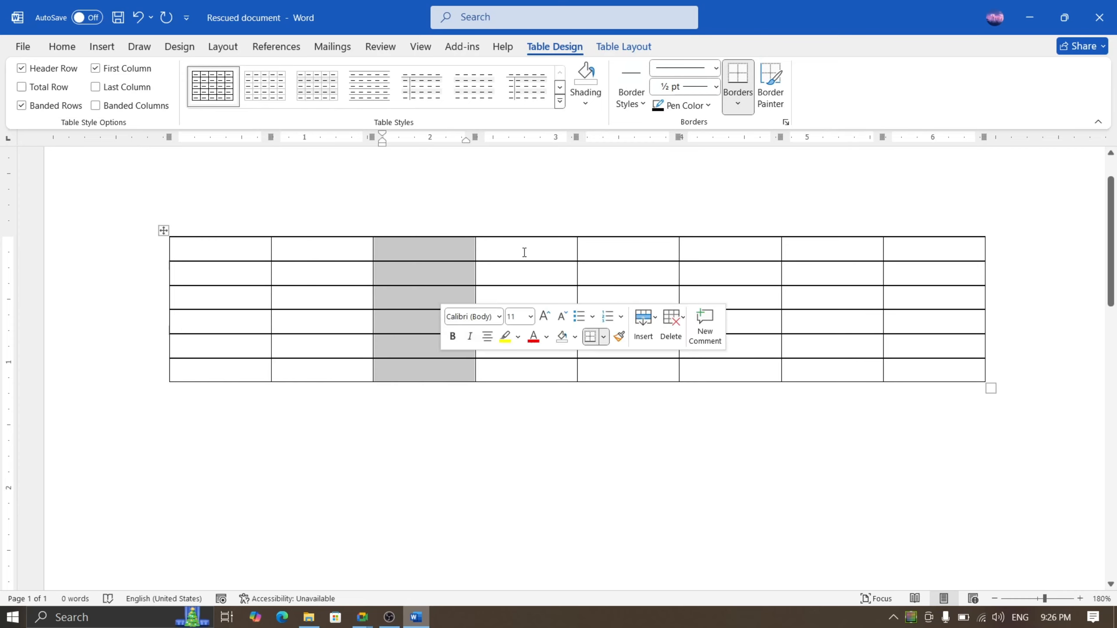
pyautogui.moveTo(523, 250); pyautogui.dragTo(524, 355)
pyautogui.moveTo(649, 242); pyautogui.dragTo(641, 371)
pyautogui.moveTo(723, 247); pyautogui.dragTo(734, 372)
pyautogui.moveTo(833, 242); pyautogui.dragTo(836, 372)
pyautogui.moveTo(942, 259); pyautogui.dragTo(930, 362)
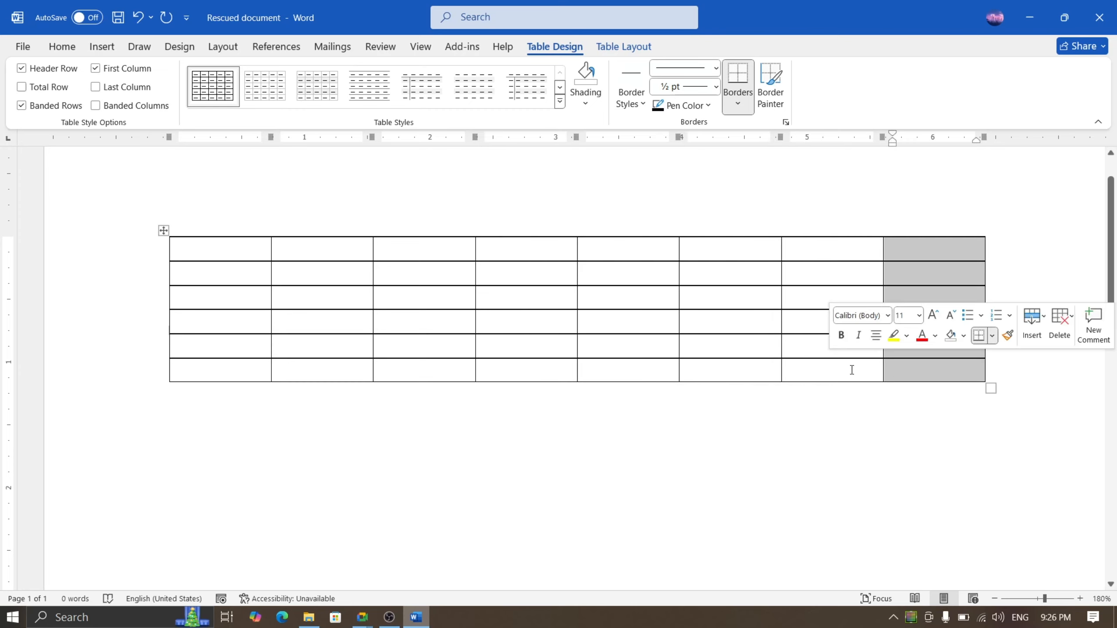
pyautogui.click(693, 339)
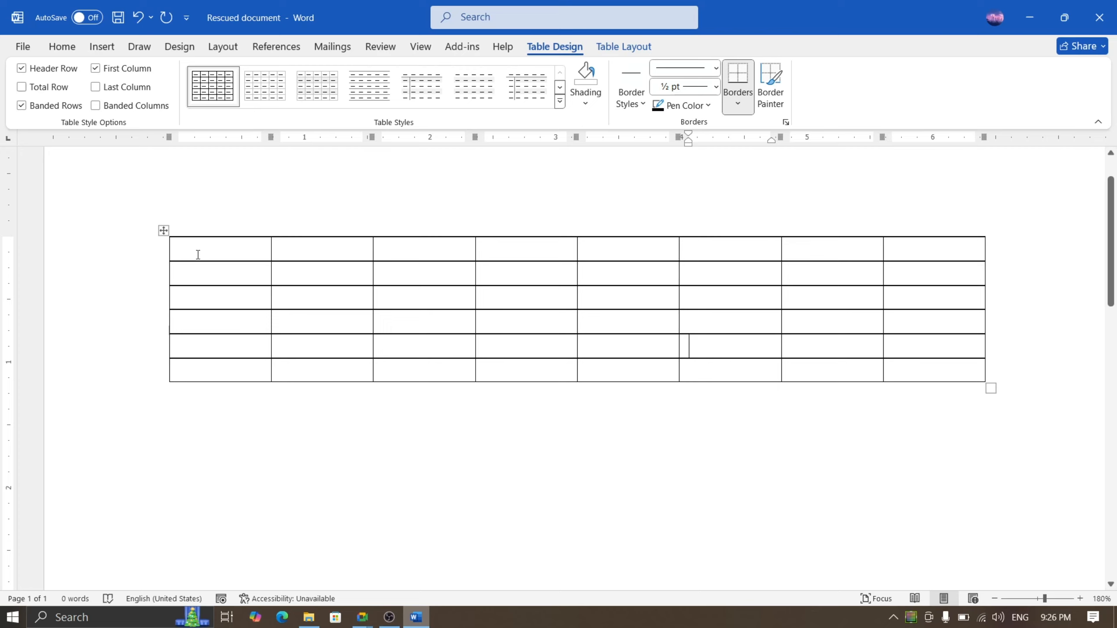
# Select the table's rows one after another, from the first down to the last, and clear the selection.
pyautogui.moveTo(198, 254); pyautogui.dragTo(977, 238)
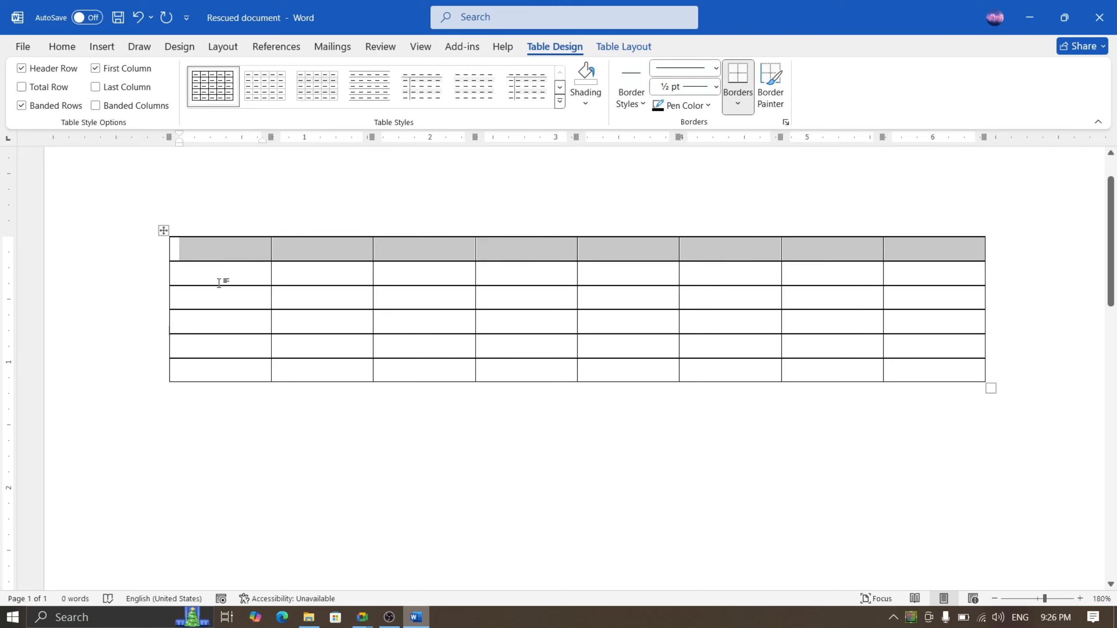
pyautogui.moveTo(219, 282); pyautogui.dragTo(900, 278)
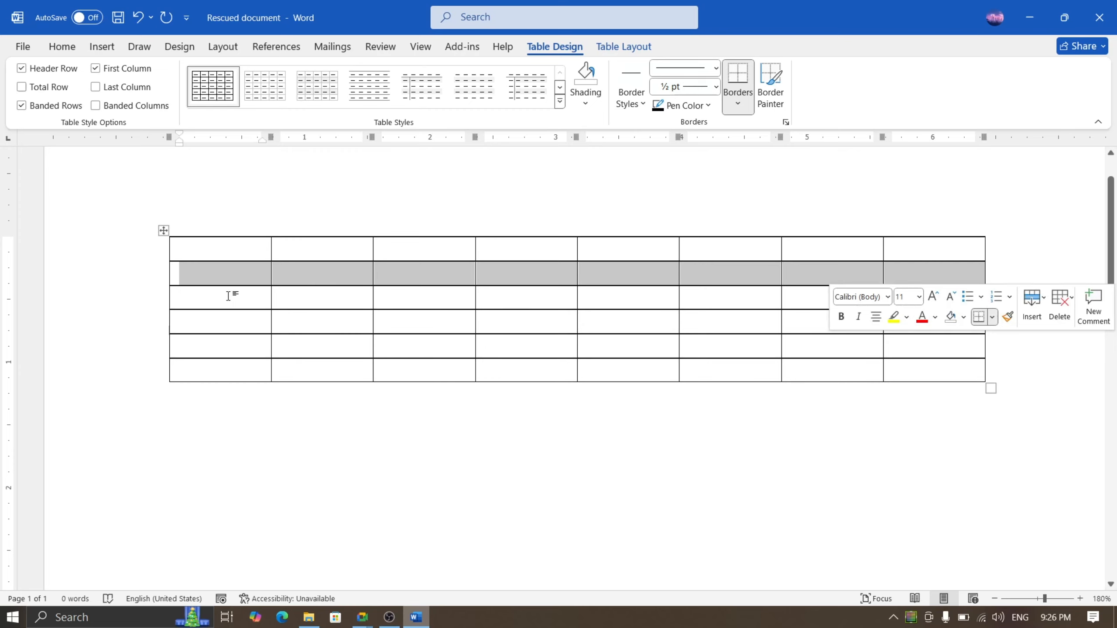
pyautogui.moveTo(229, 296); pyautogui.dragTo(1012, 293)
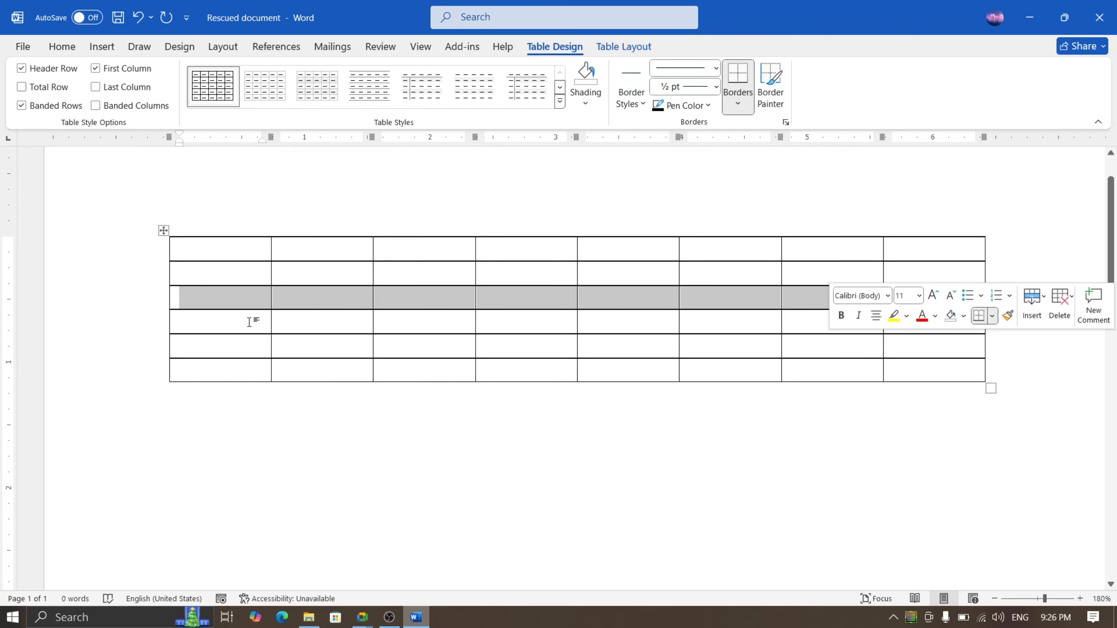
pyautogui.moveTo(248, 322); pyautogui.dragTo(154, 344)
pyautogui.moveTo(205, 369); pyautogui.dragTo(959, 369)
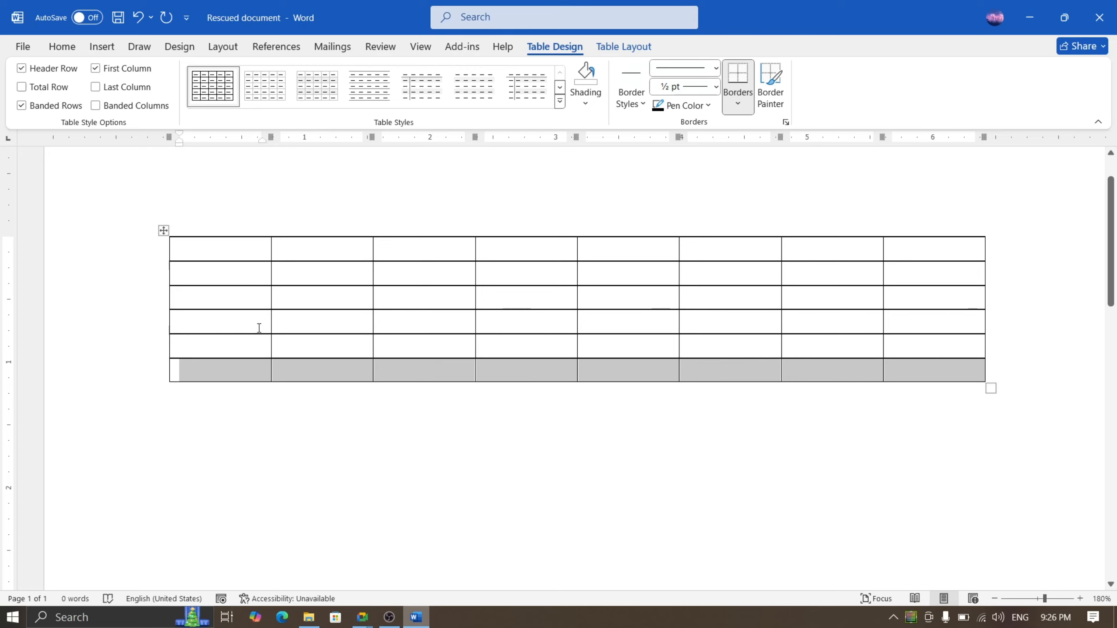
pyautogui.click(244, 293)
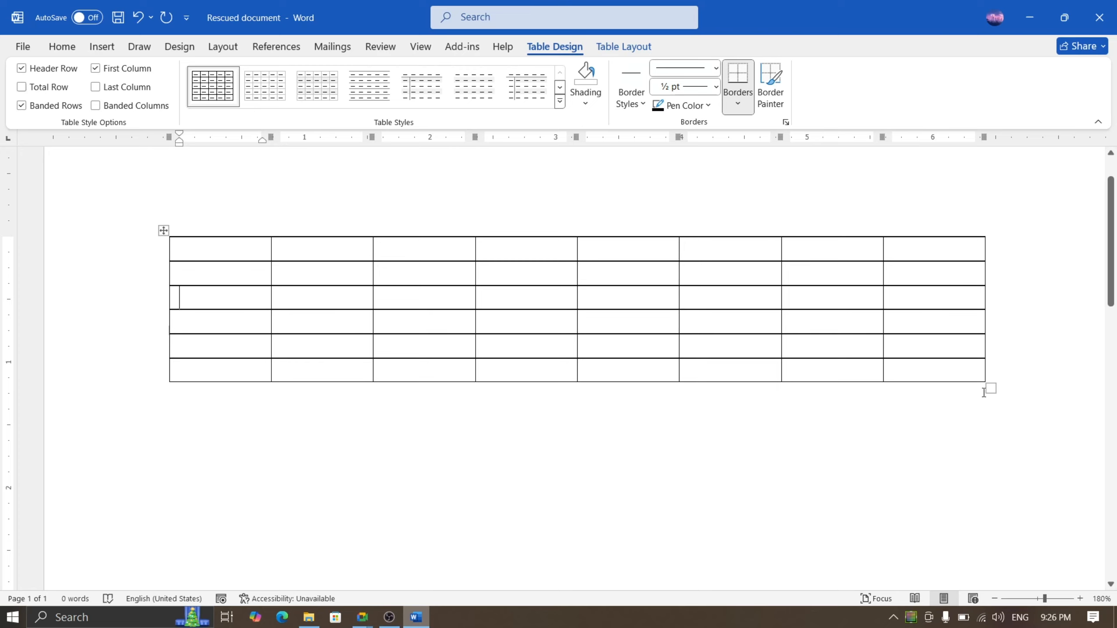
# Resize the whole table from its lower corner so it is slightly narrower with taller rows.
pyautogui.moveTo(990, 389); pyautogui.dragTo(974, 415)
pyautogui.click(880, 510)
pyautogui.click(815, 477)
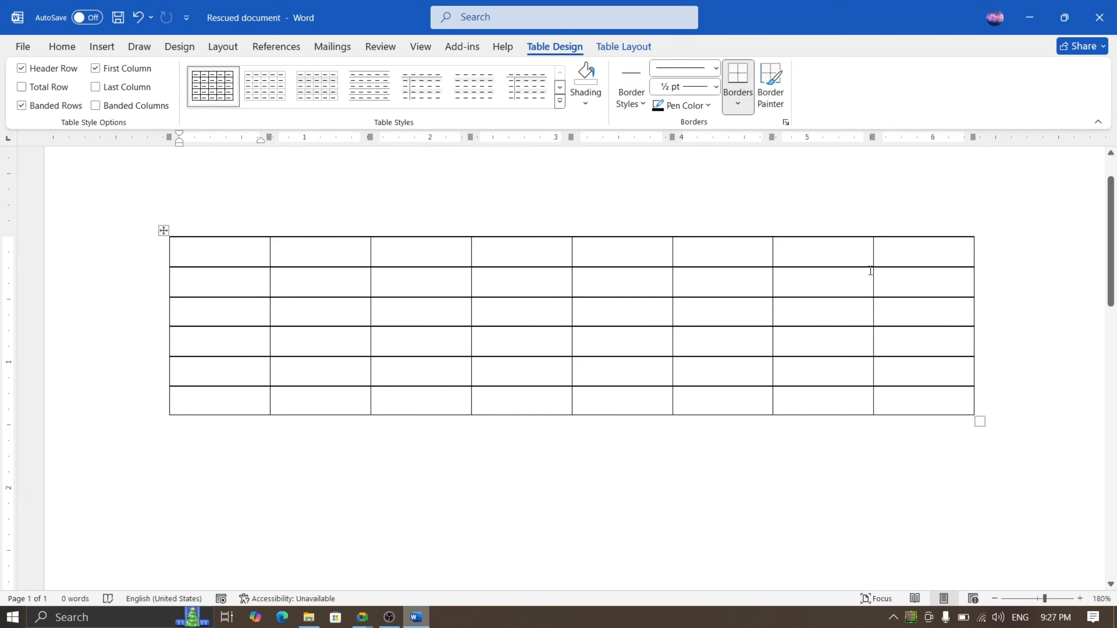